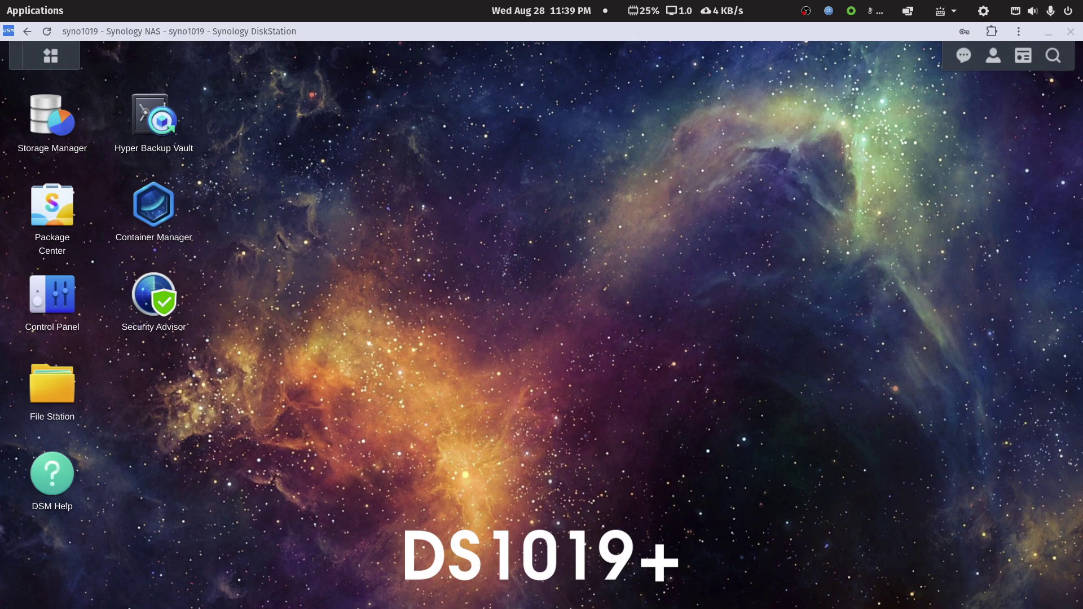
# Open the installed Plex Media Server package details in Package Center, showing version 1.29.2.6364-7000, Manually Stopped.
pyautogui.click(54, 210)
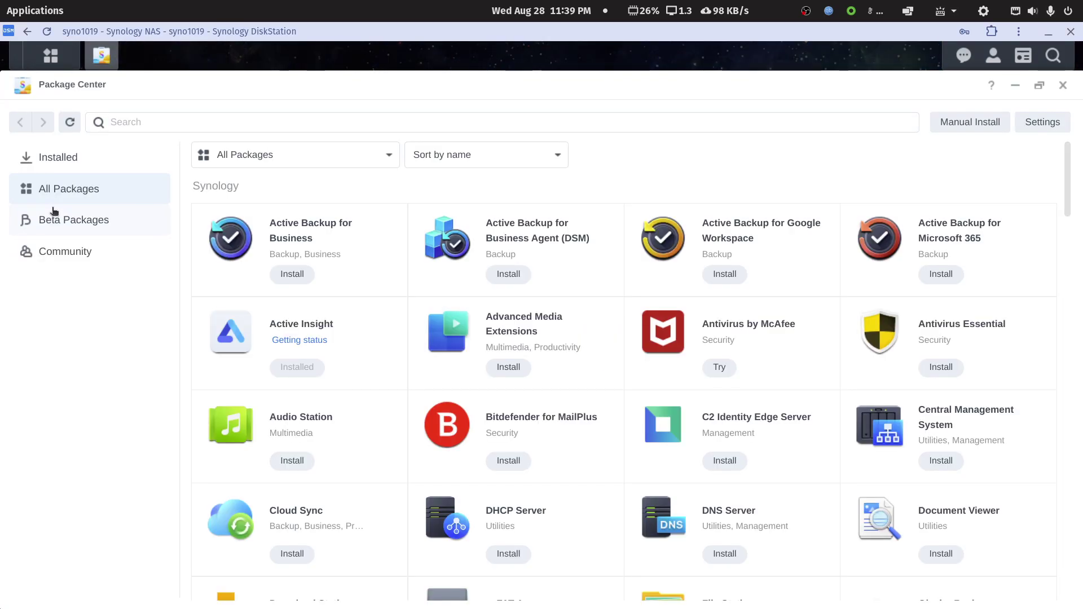
pyautogui.click(70, 161)
pyautogui.click(339, 203)
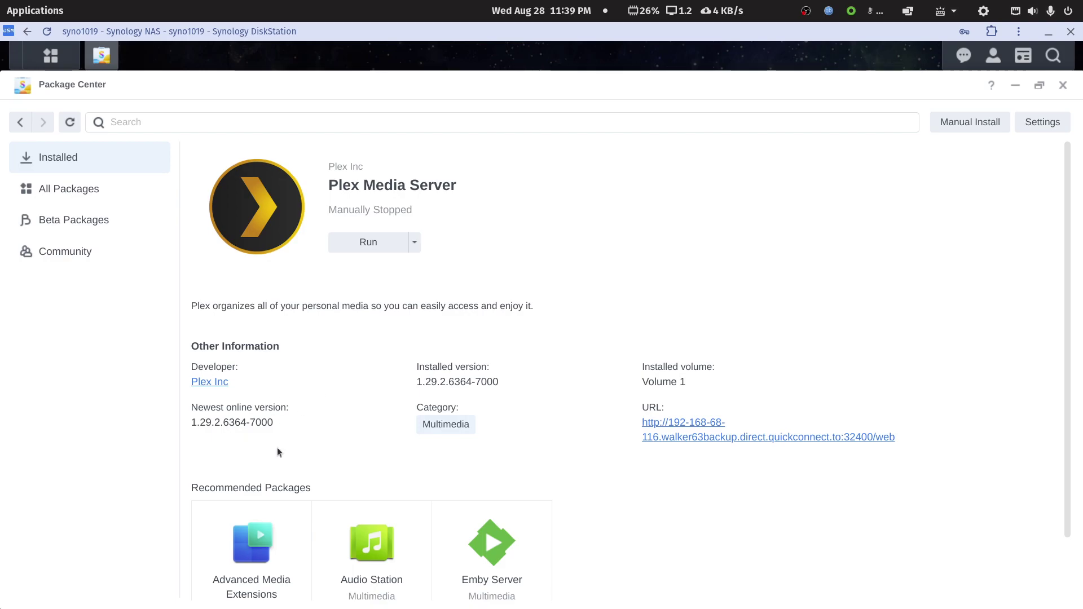
# Close Package Center and review the plex, plexnhw and portainer containers in Container Manager.
pyautogui.click(1063, 85)
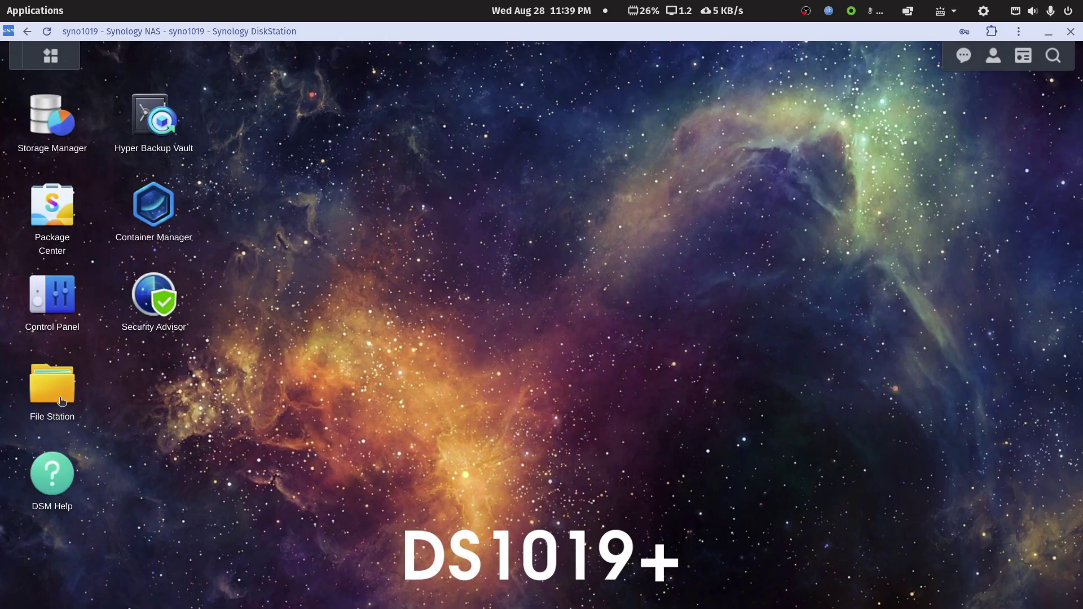
pyautogui.click(147, 234)
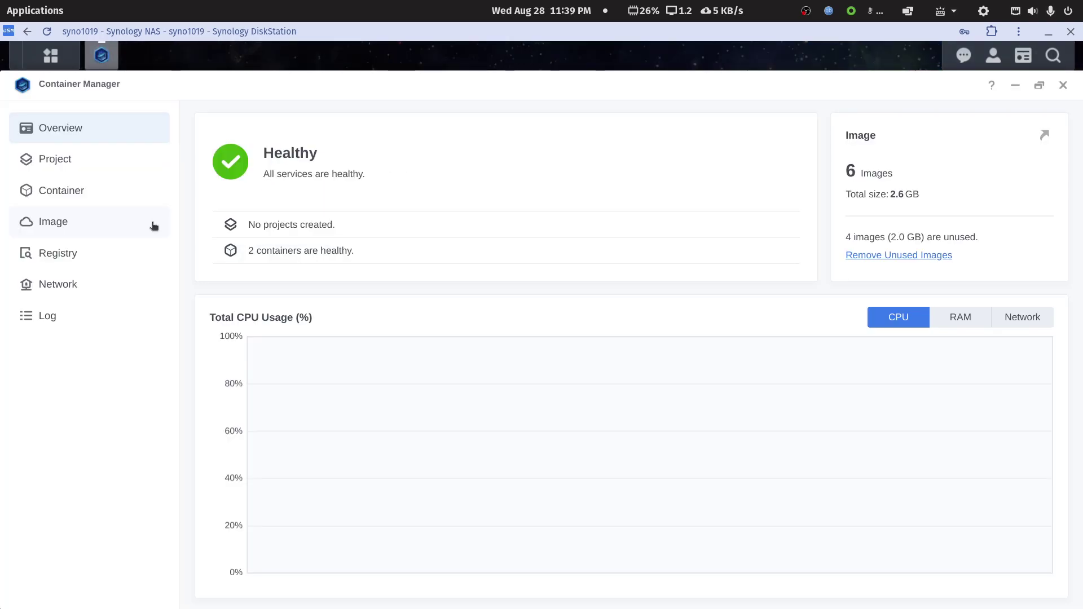
pyautogui.click(73, 190)
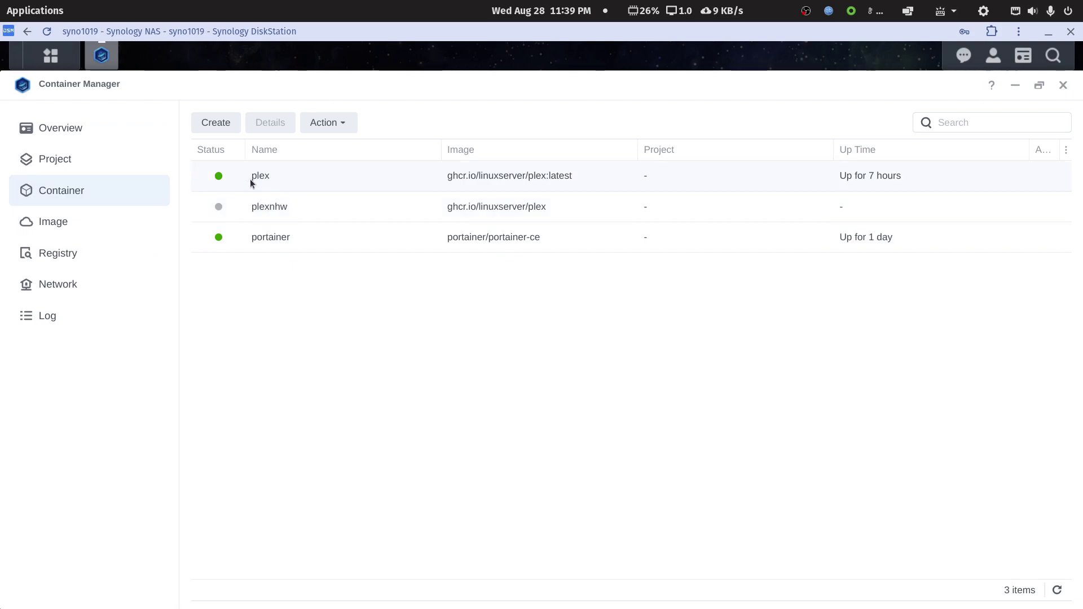
pyautogui.click(1063, 86)
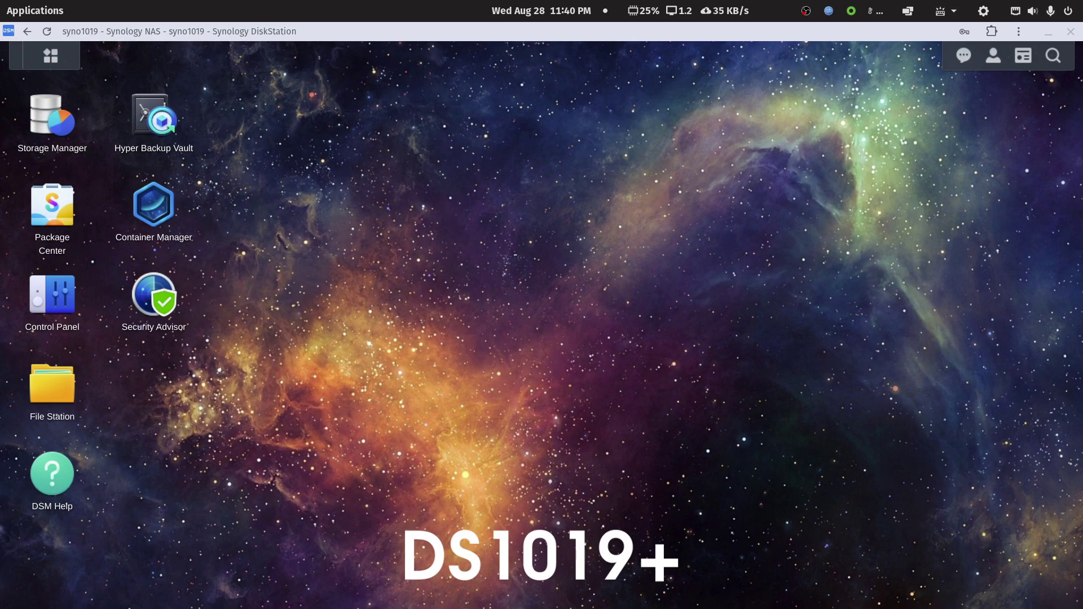
pyautogui.hotkey('alt', 'Tab')
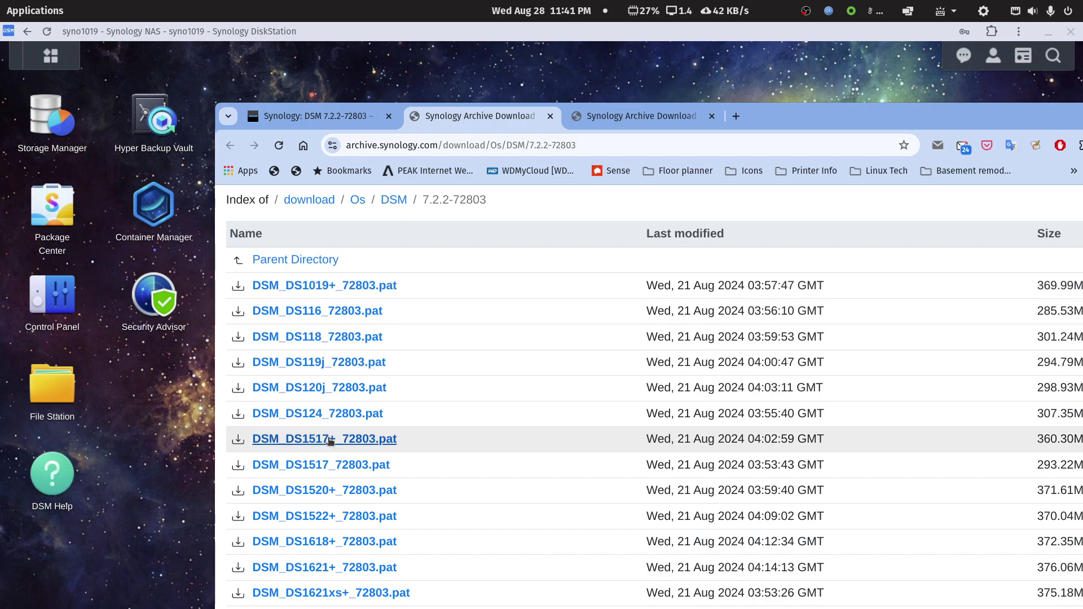
pyautogui.scroll(-3, 330, 440)
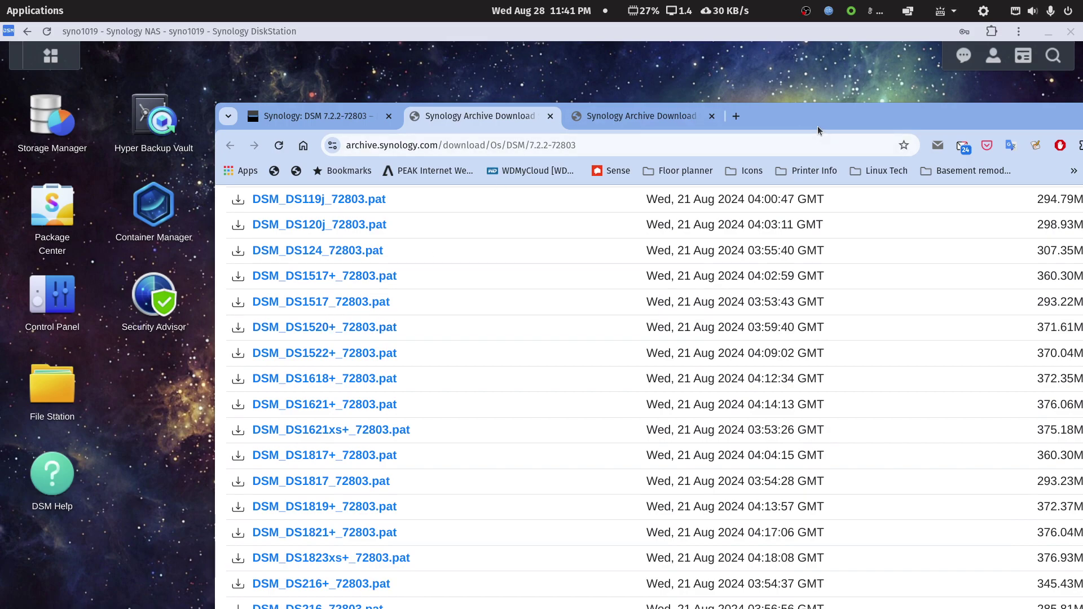
pyautogui.press('super+h')
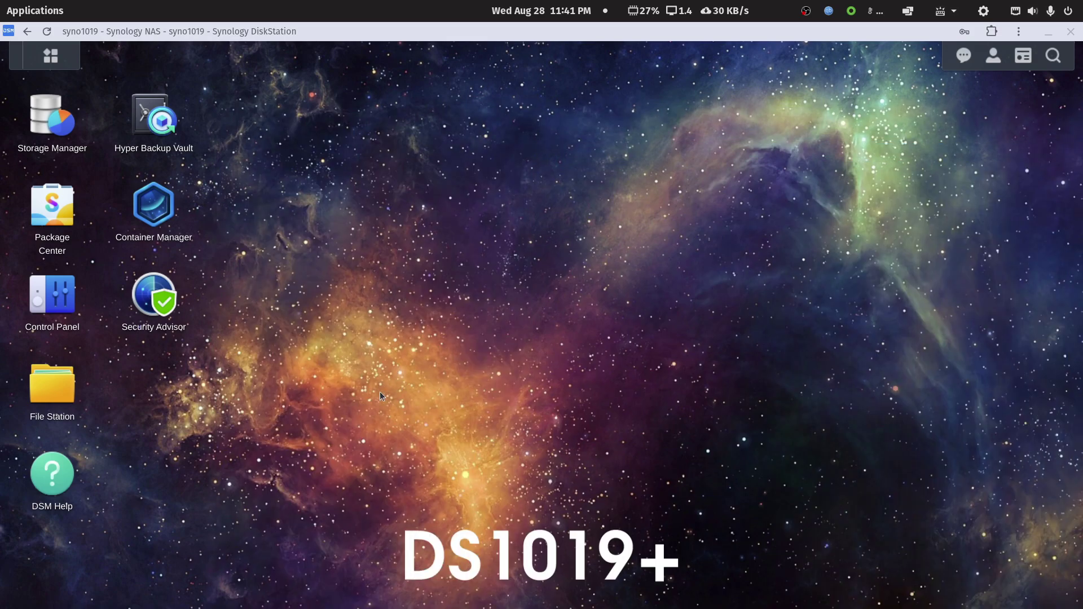
# Upload DSM_DS1019+_72803.pat via Control Panel's Update & Restore Manual DSM Update.
pyautogui.click(56, 293)
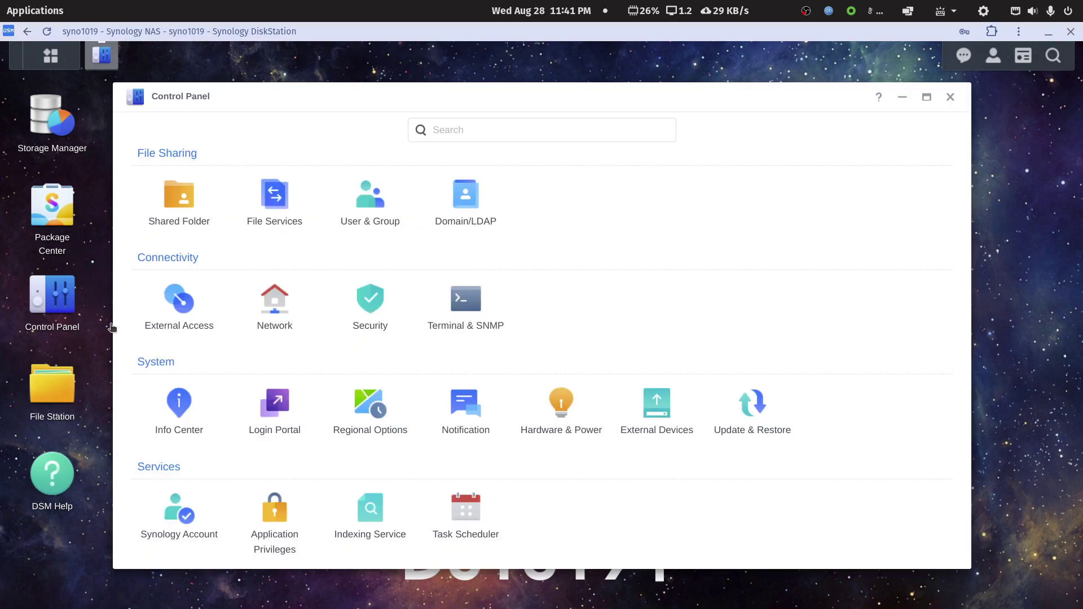
pyautogui.click(742, 449)
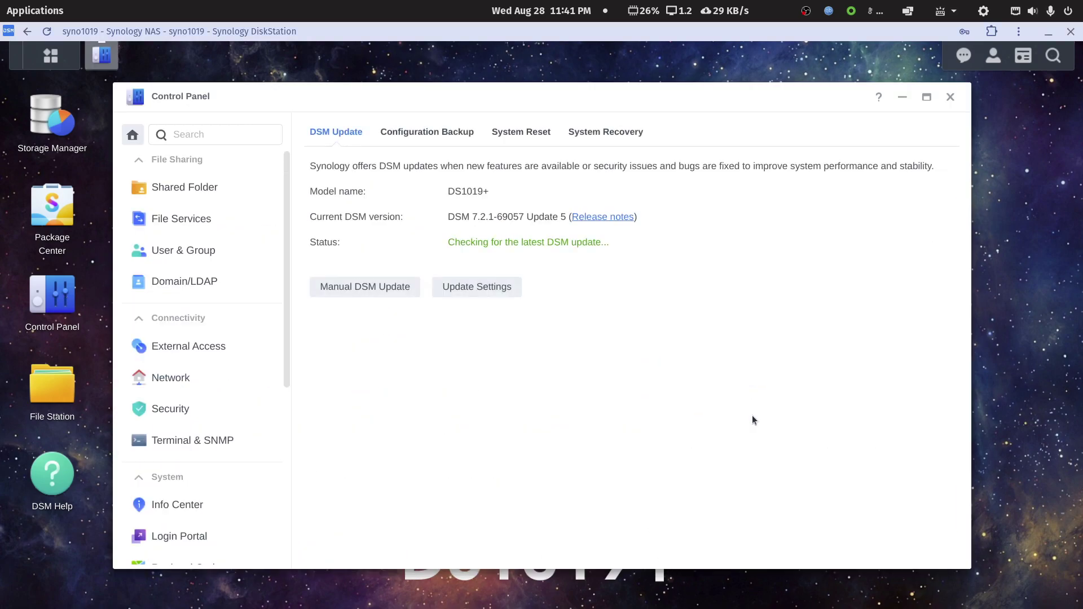
pyautogui.click(338, 286)
pyautogui.click(641, 274)
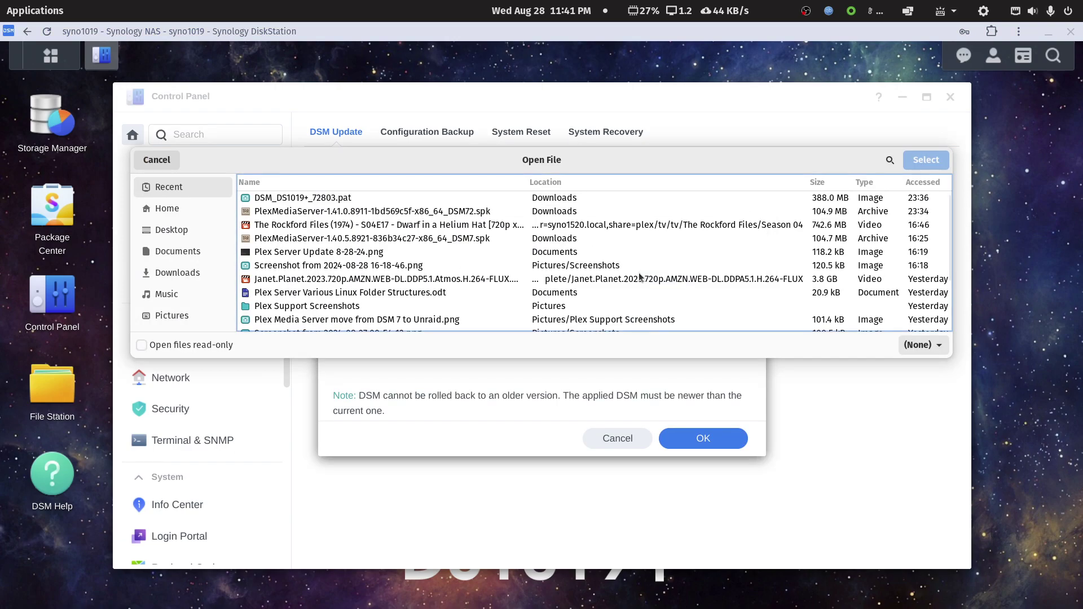
pyautogui.click(319, 198)
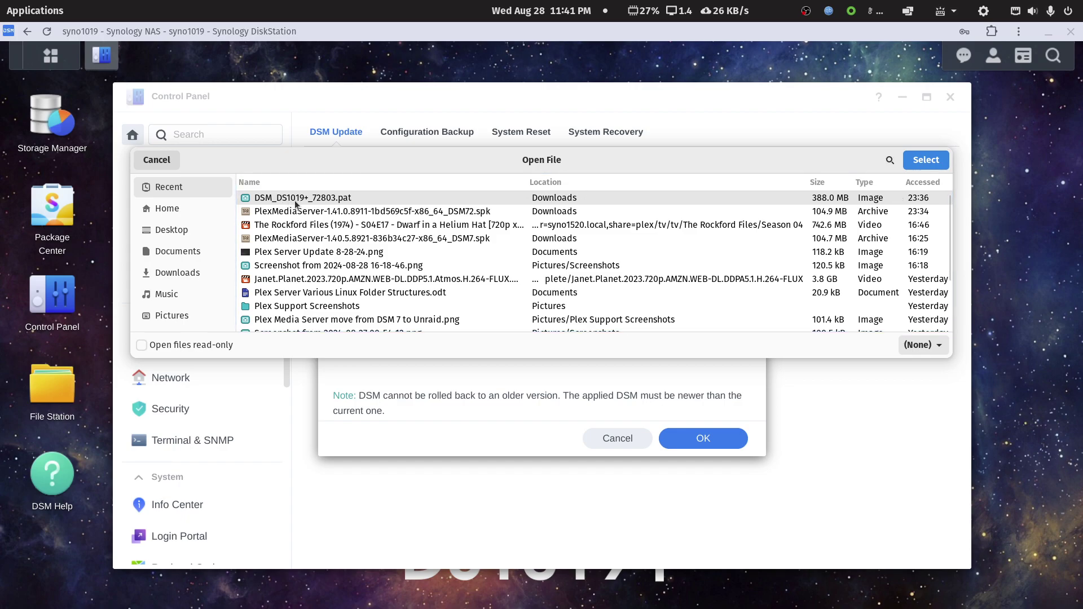
pyautogui.click(916, 163)
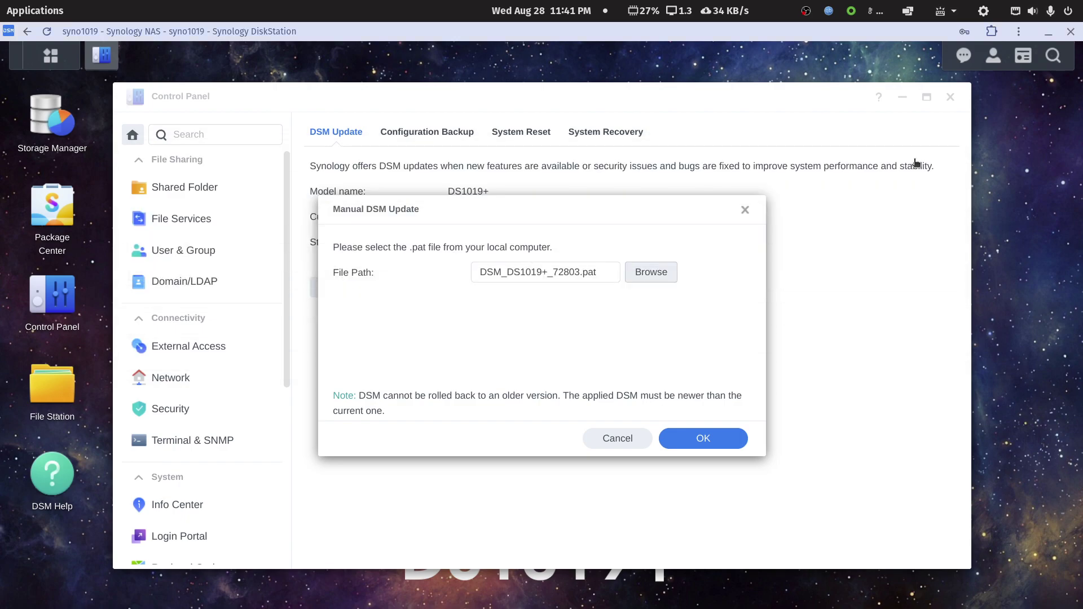
pyautogui.click(709, 434)
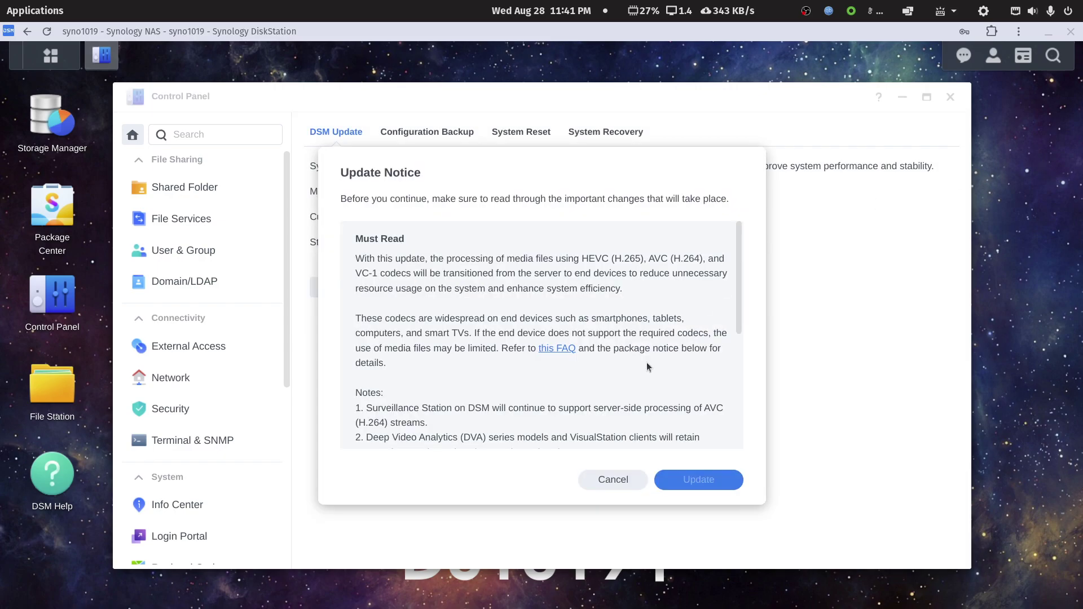
# Read through the Update Notice, agree to update the system, and confirm the DSM update.
pyautogui.scroll(-3, 646, 367)
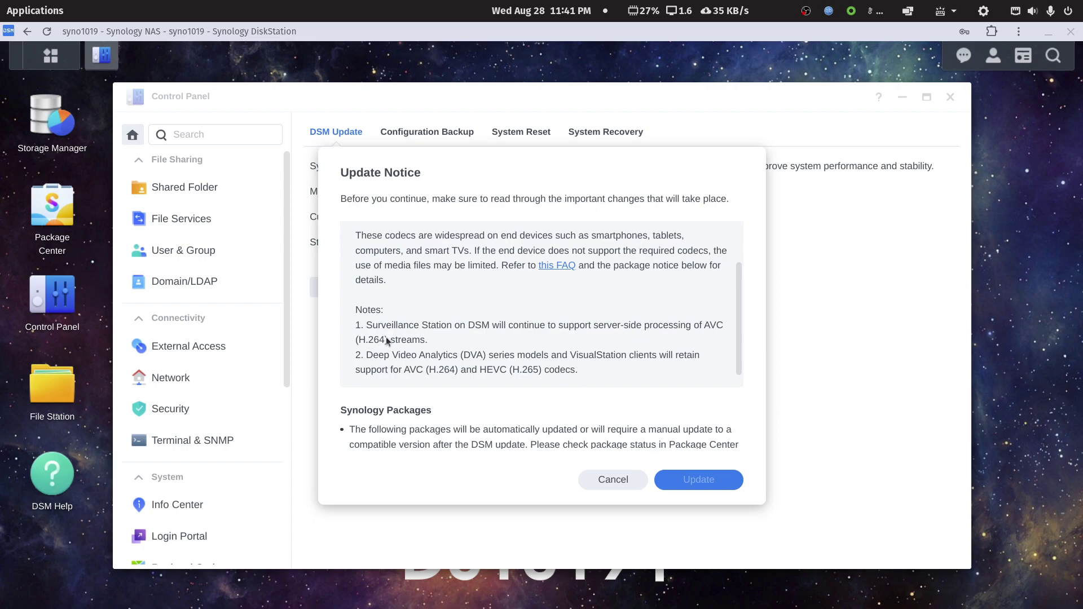
pyautogui.scroll(-1, 449, 346)
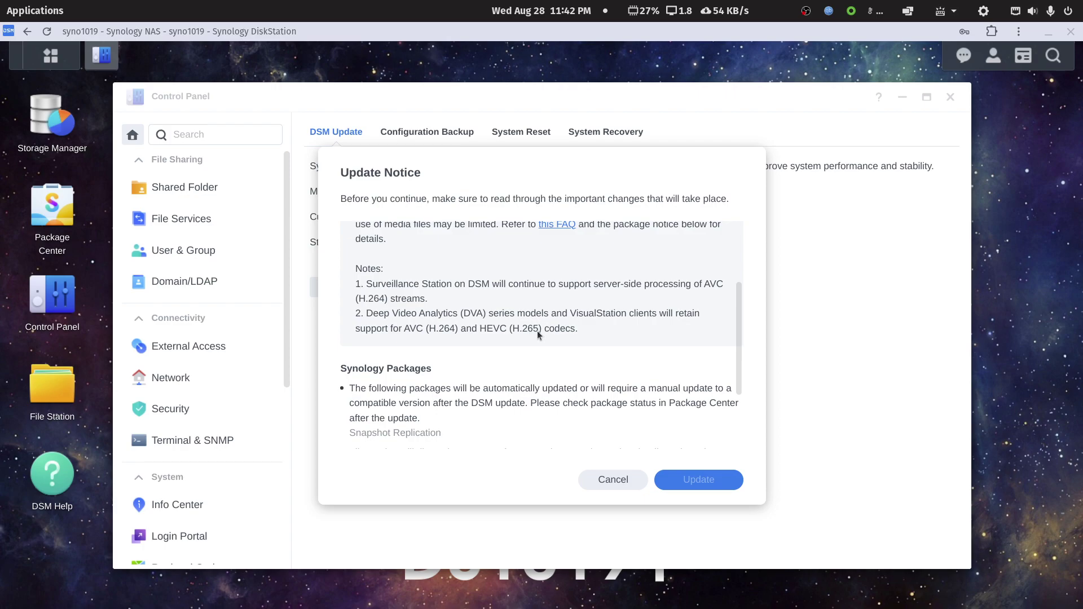
pyautogui.scroll(-3, 538, 334)
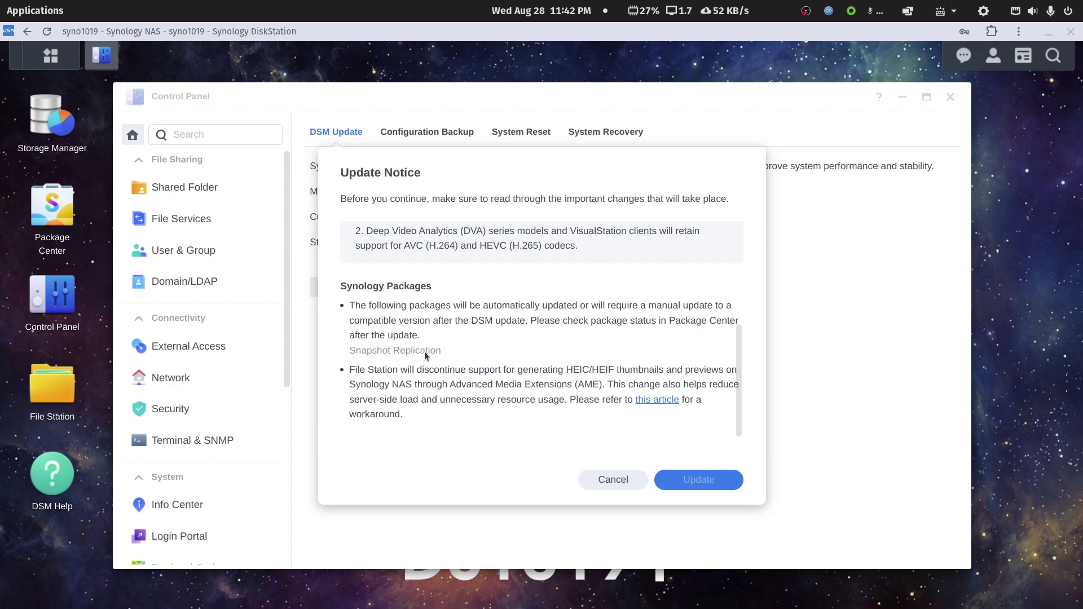
pyautogui.scroll(-1, 425, 354)
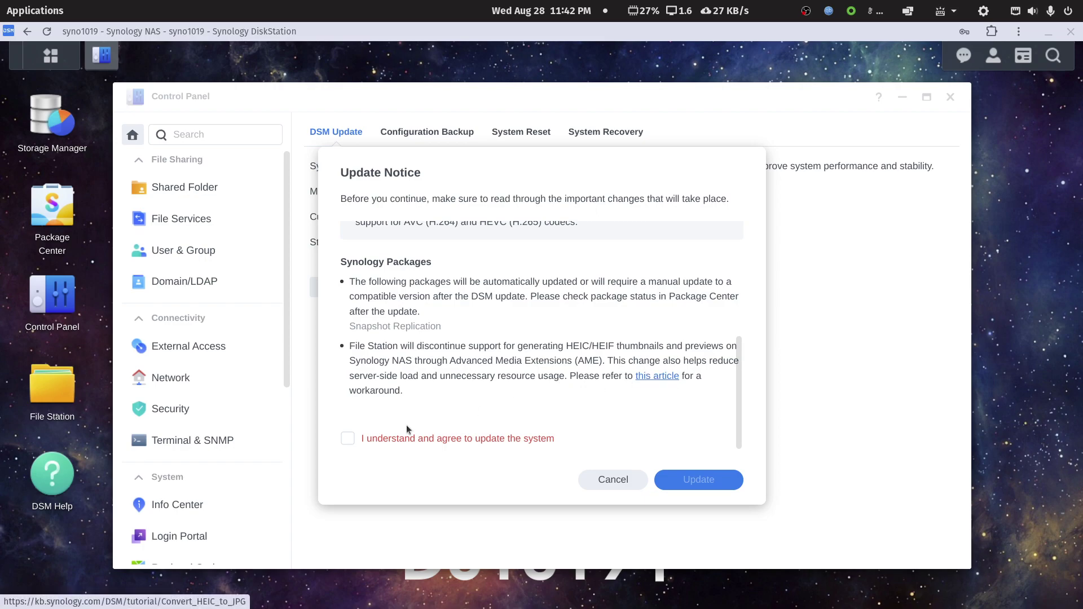
pyautogui.click(354, 436)
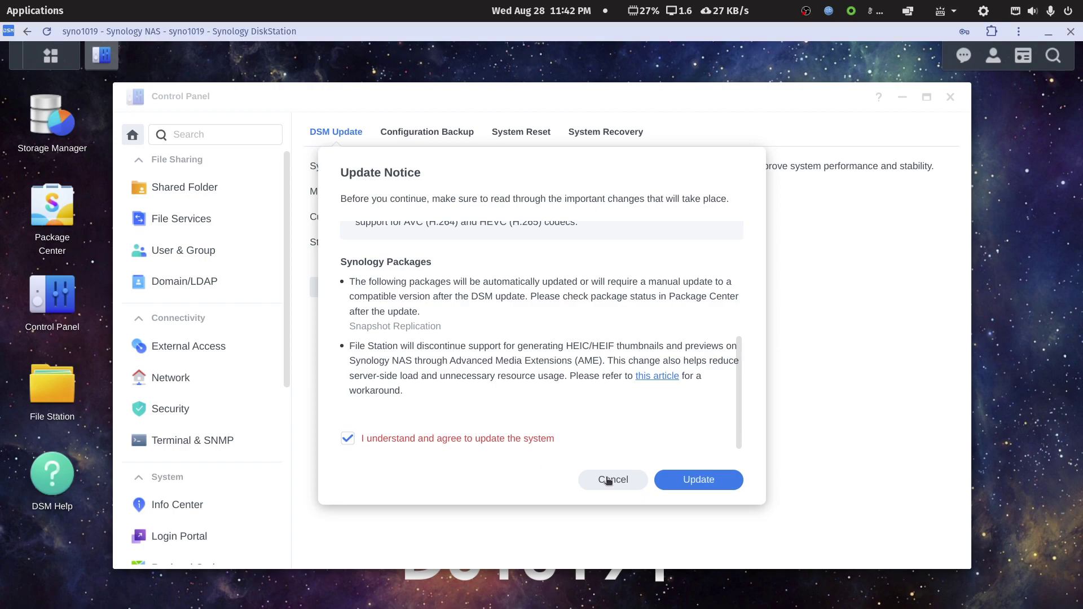
pyautogui.click(719, 483)
pyautogui.click(660, 384)
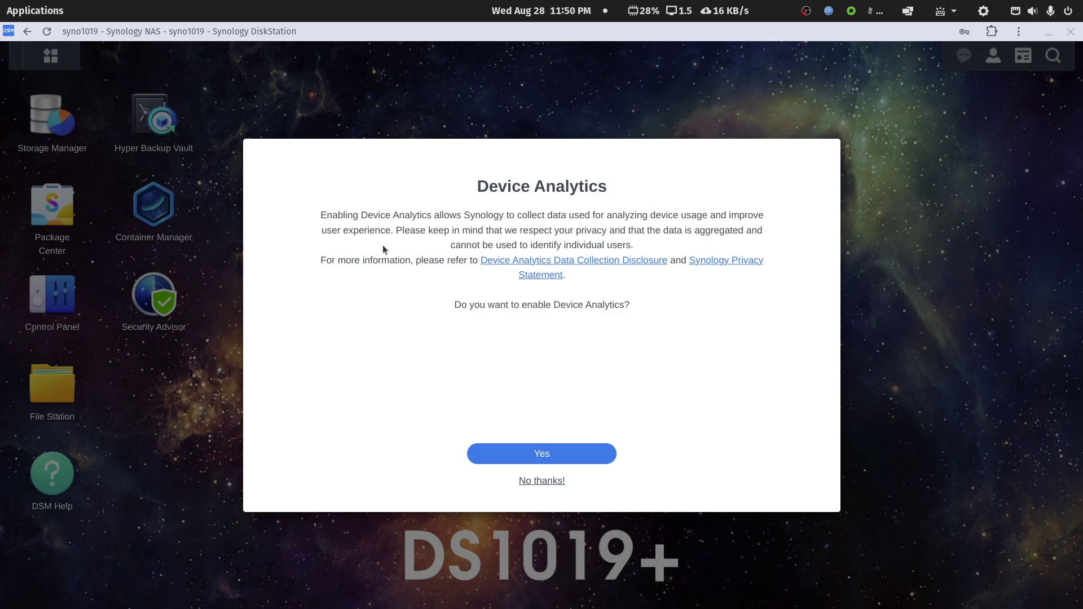
# Dismiss Device Analytics, clear all notifications, and open Package Center showing Plex needing repair.
pyautogui.click(544, 455)
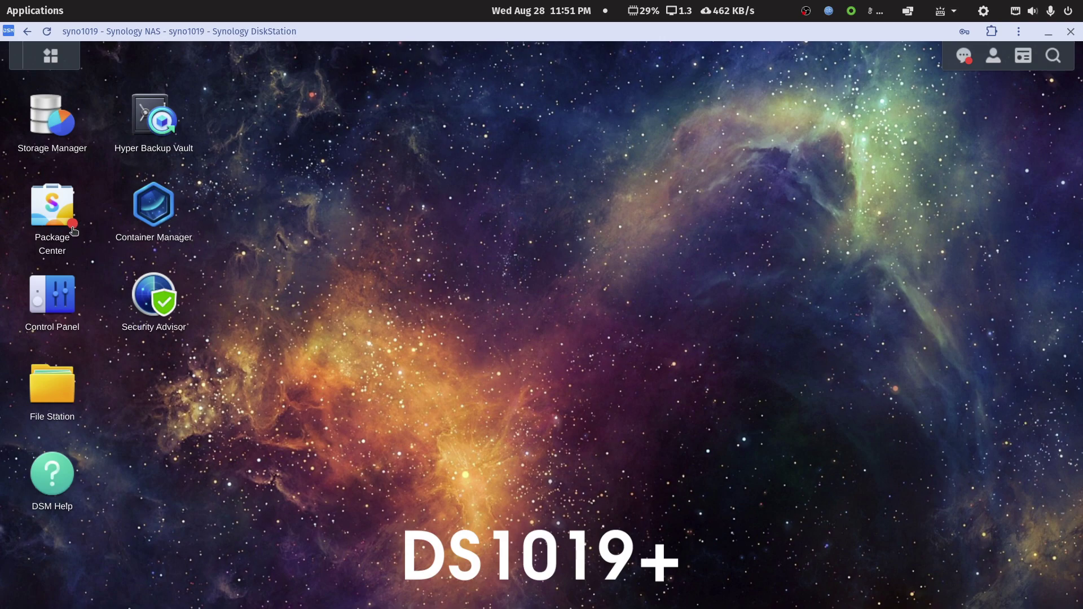
pyautogui.click(968, 58)
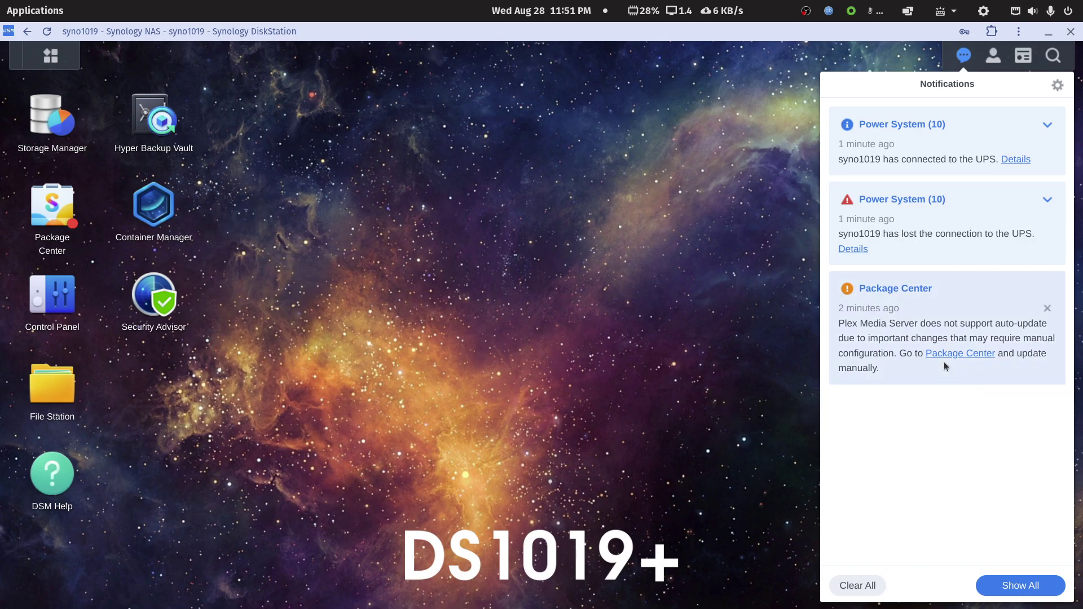
pyautogui.click(857, 587)
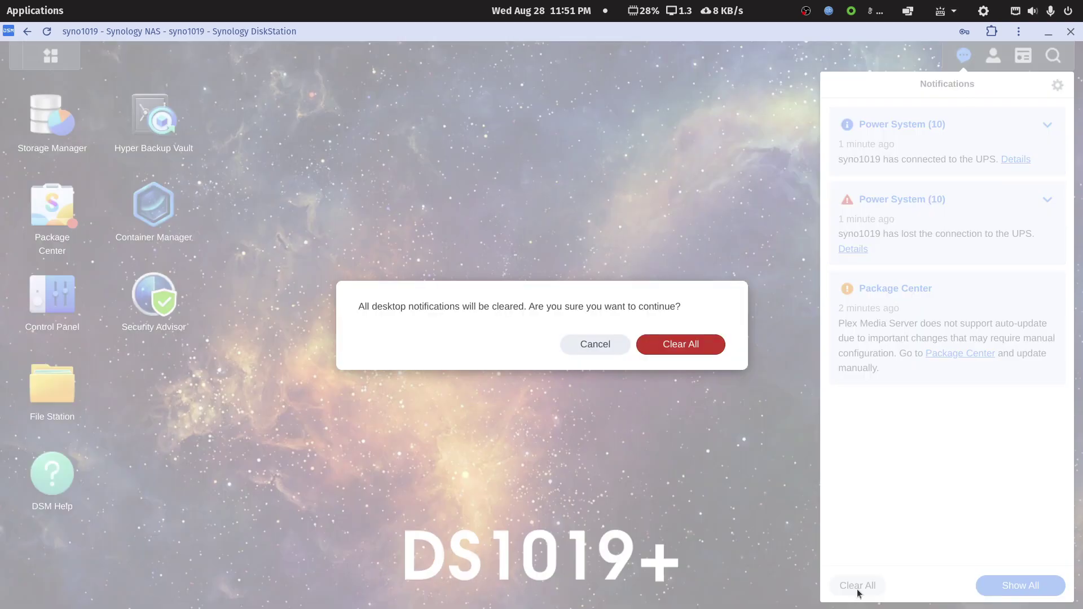
pyautogui.click(672, 345)
pyautogui.click(65, 207)
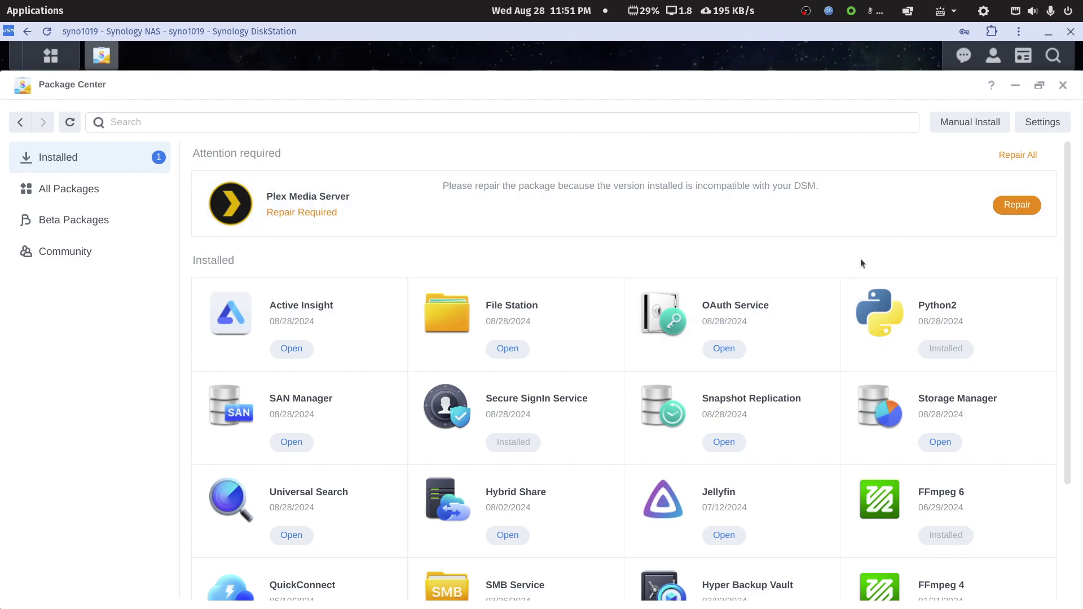
# Close Package Center and stop the plexnhw container in Container Manager.
pyautogui.click(1063, 85)
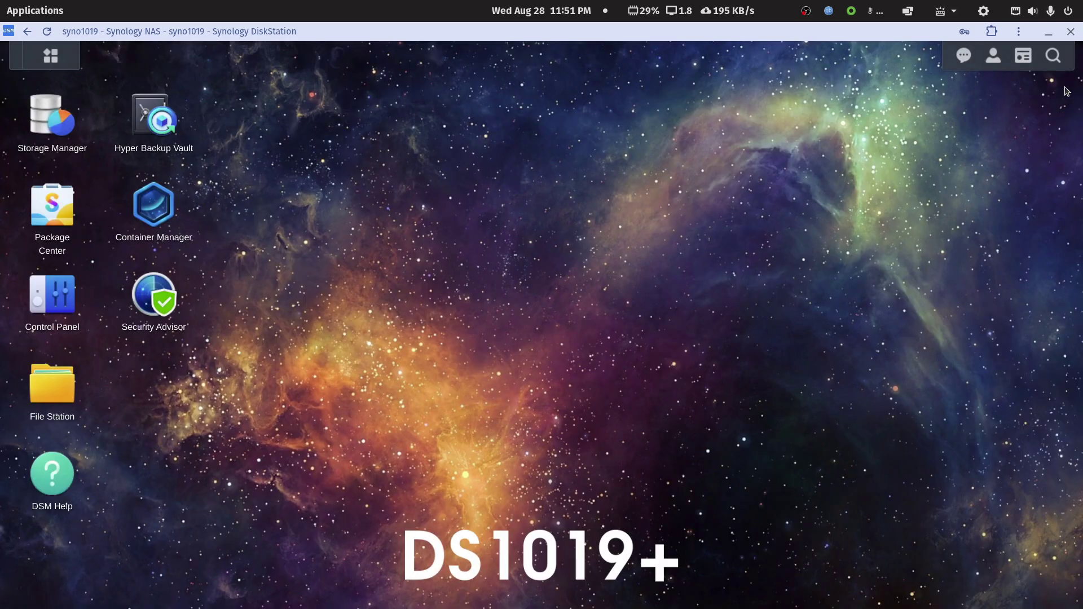
pyautogui.click(158, 218)
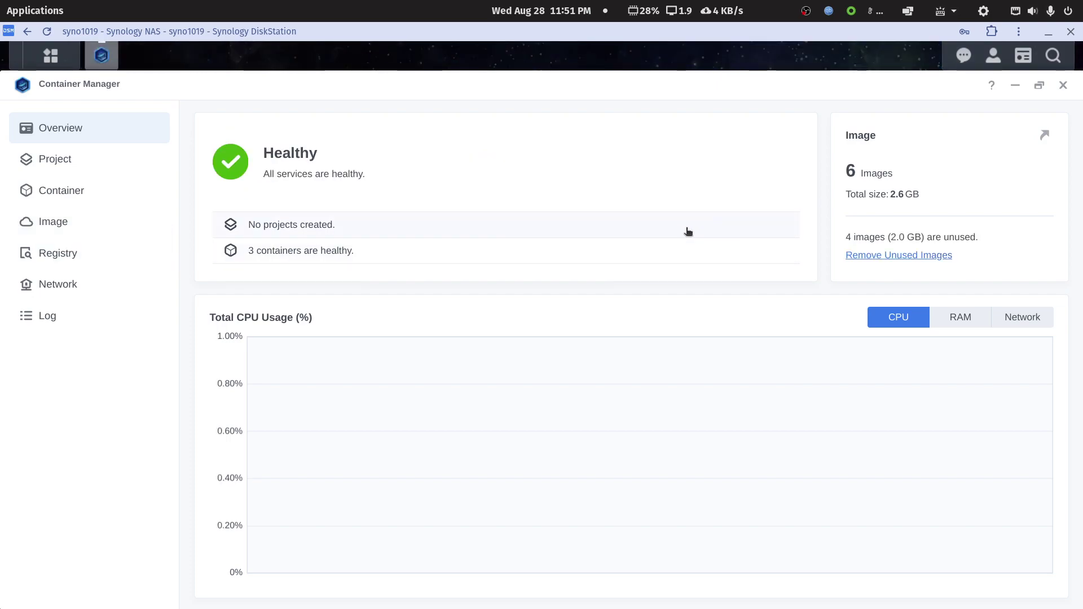
pyautogui.click(66, 199)
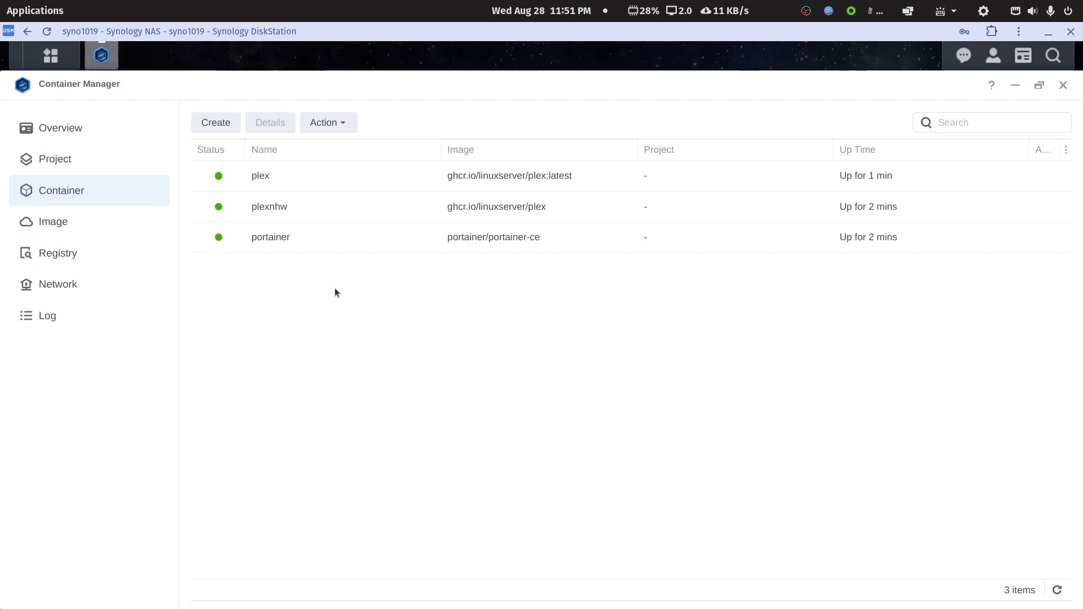
pyautogui.rightClick(268, 212)
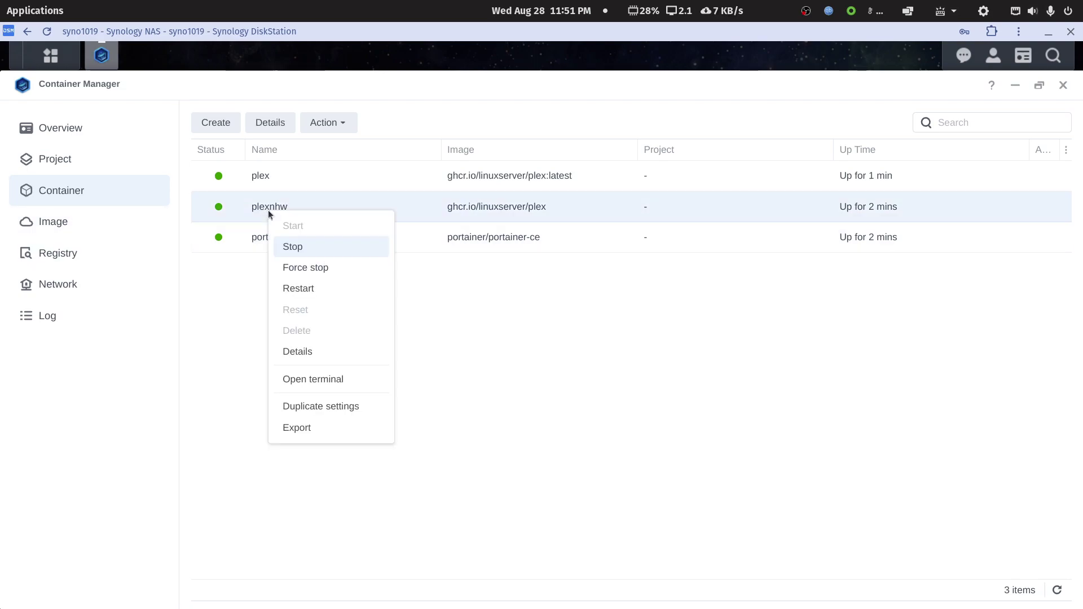
pyautogui.click(292, 246)
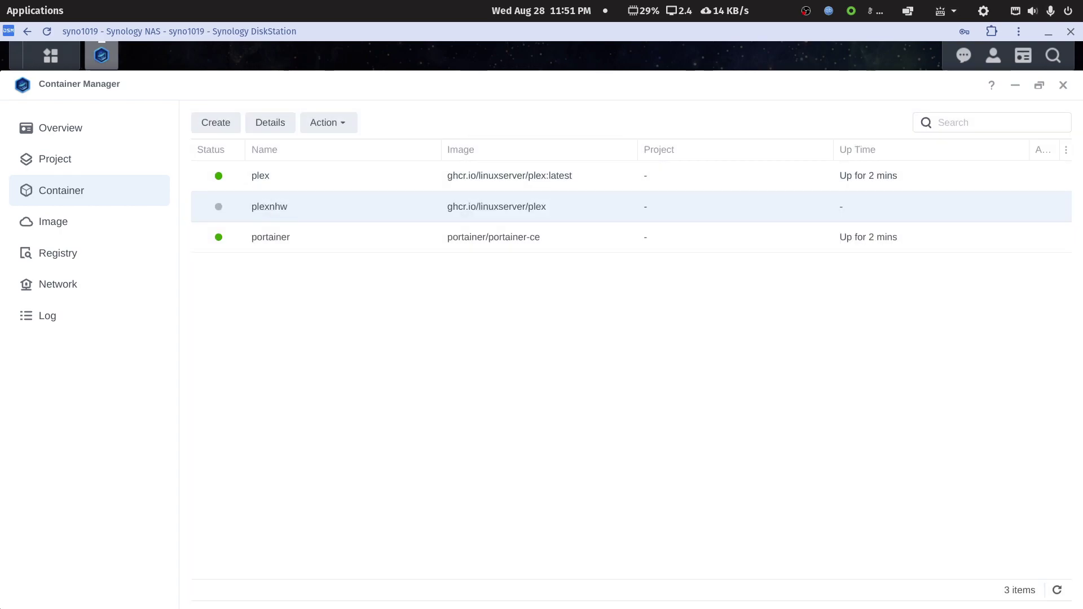
pyautogui.moveTo(687, 604)
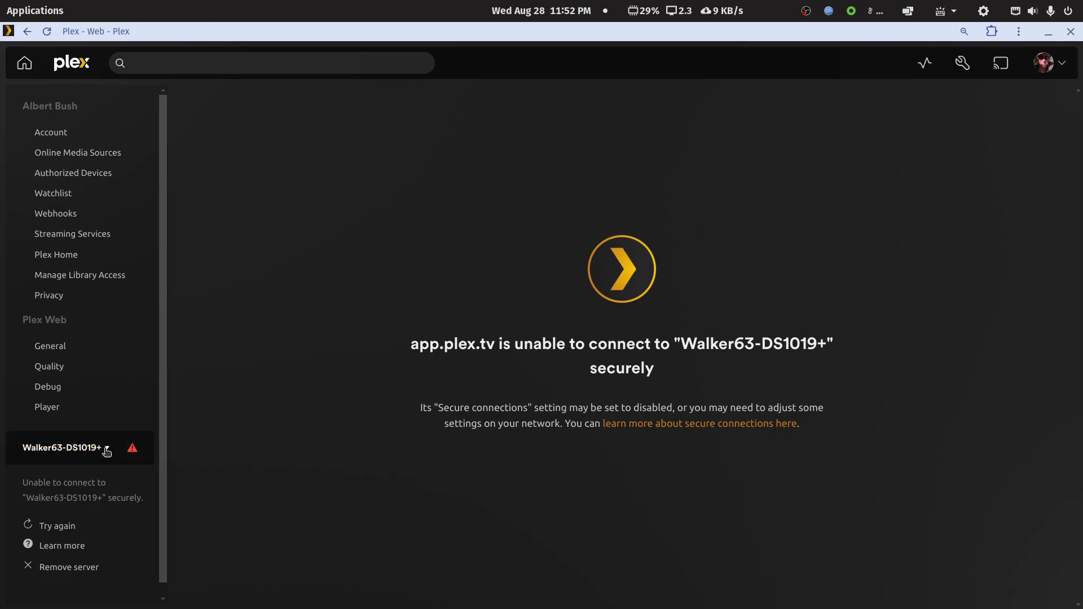
# Browse the DS1019+ server's libraries in Plex Web and open Documentaries.
pyautogui.click(102, 448)
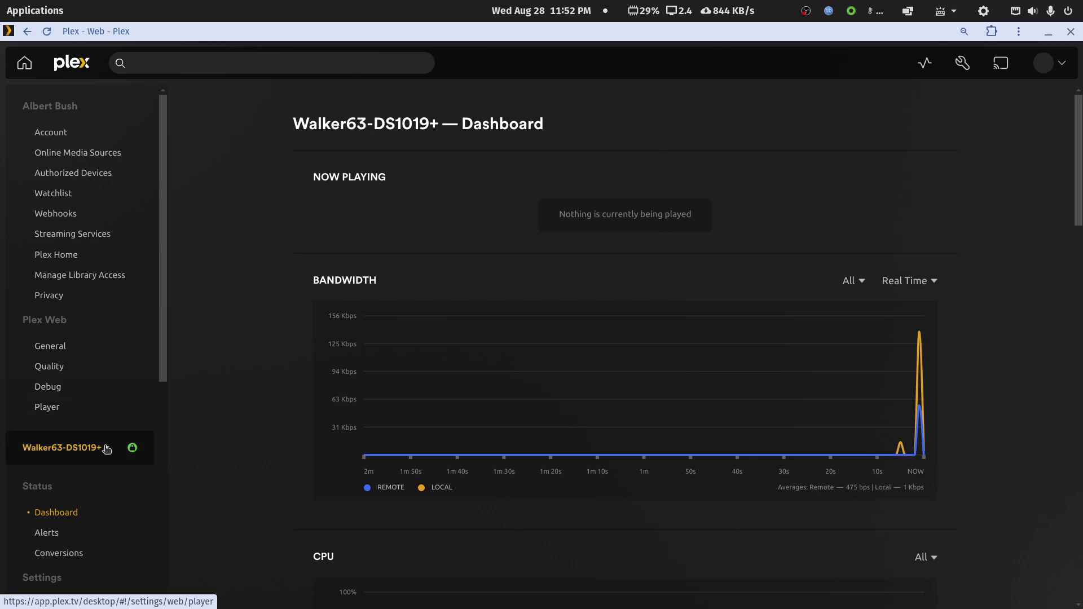
pyautogui.click(93, 449)
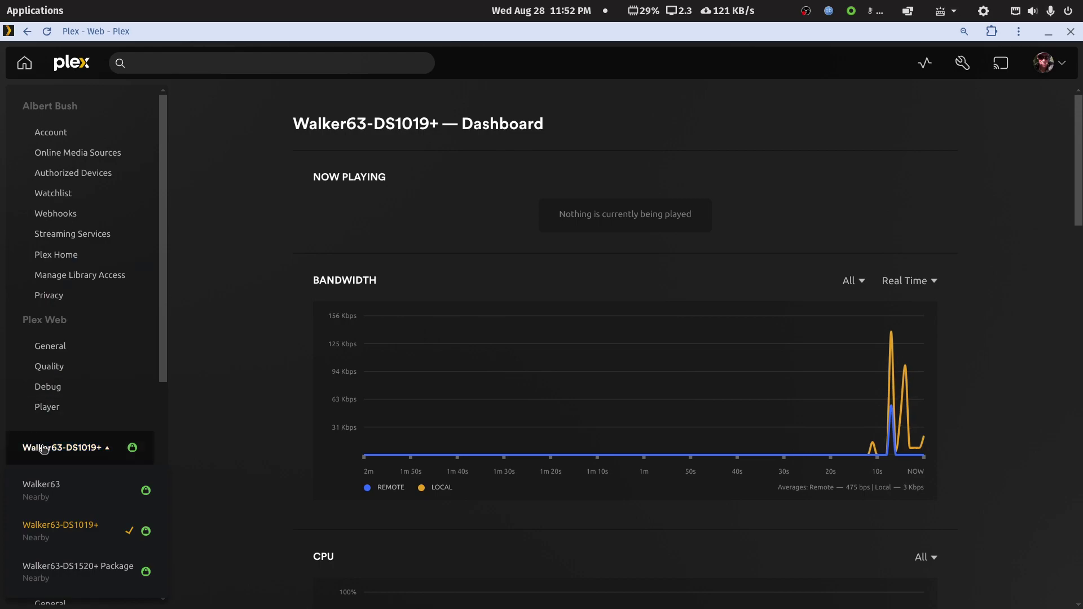
pyautogui.scroll(-3, 44, 450)
pyautogui.scroll(-4, 44, 449)
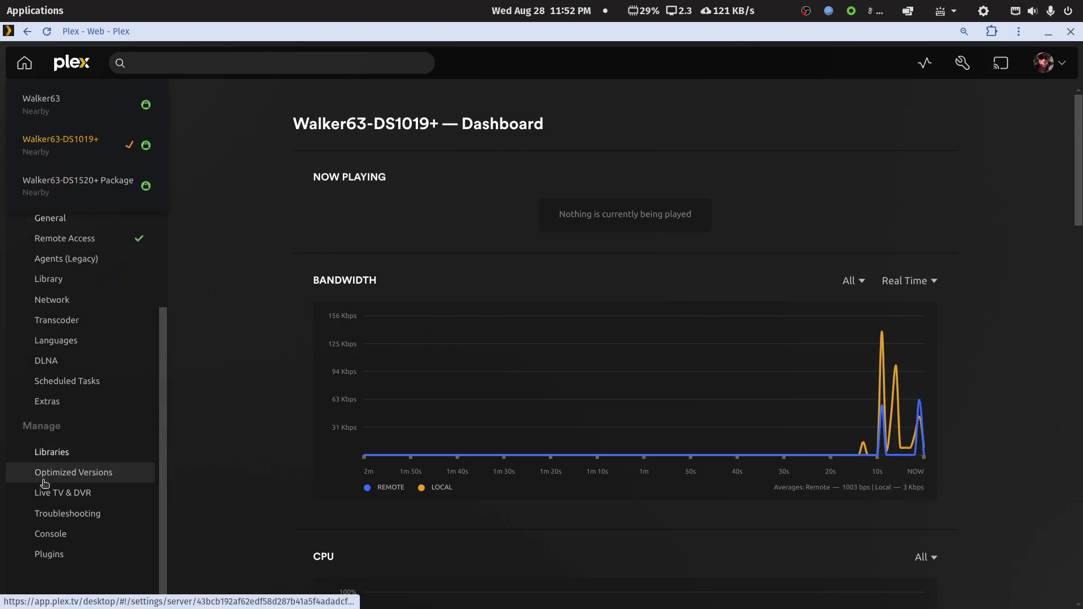
pyautogui.click(62, 456)
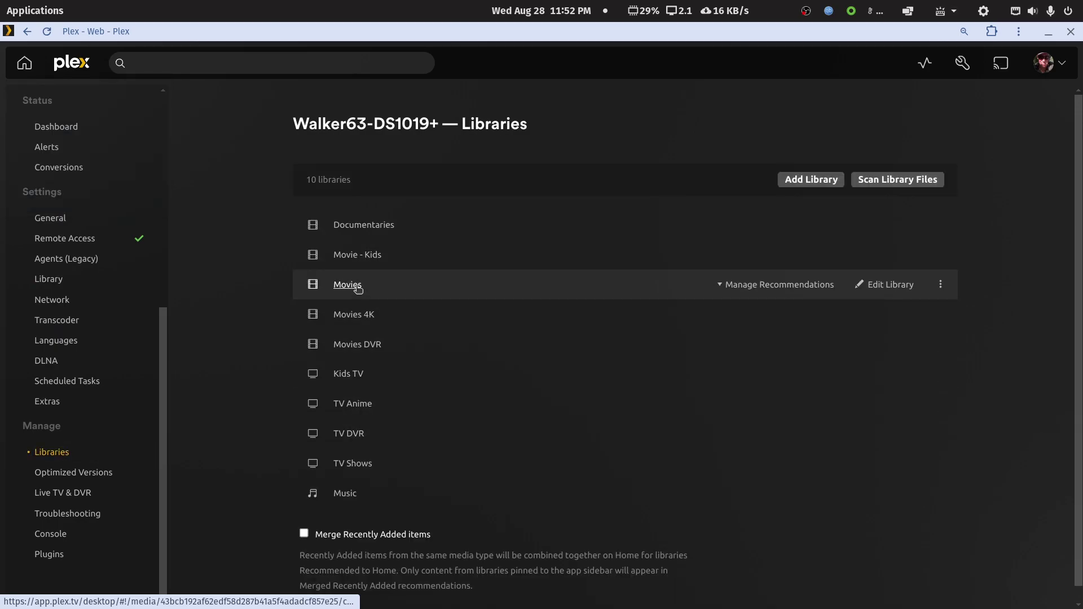
pyautogui.click(377, 233)
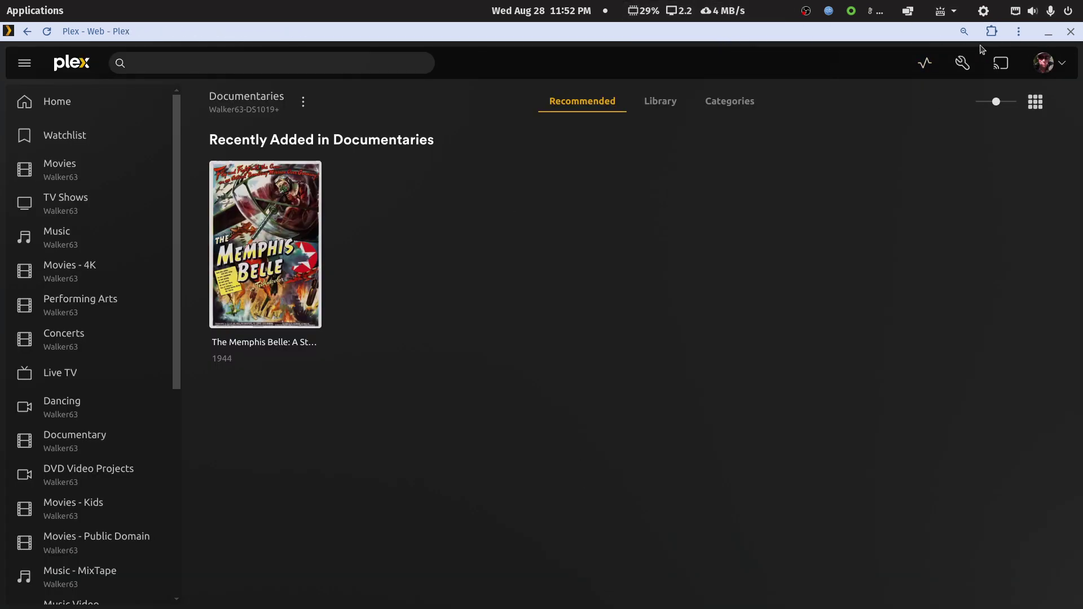
# Check the Plex Web General settings showing version 4.137.1.
pyautogui.click(962, 63)
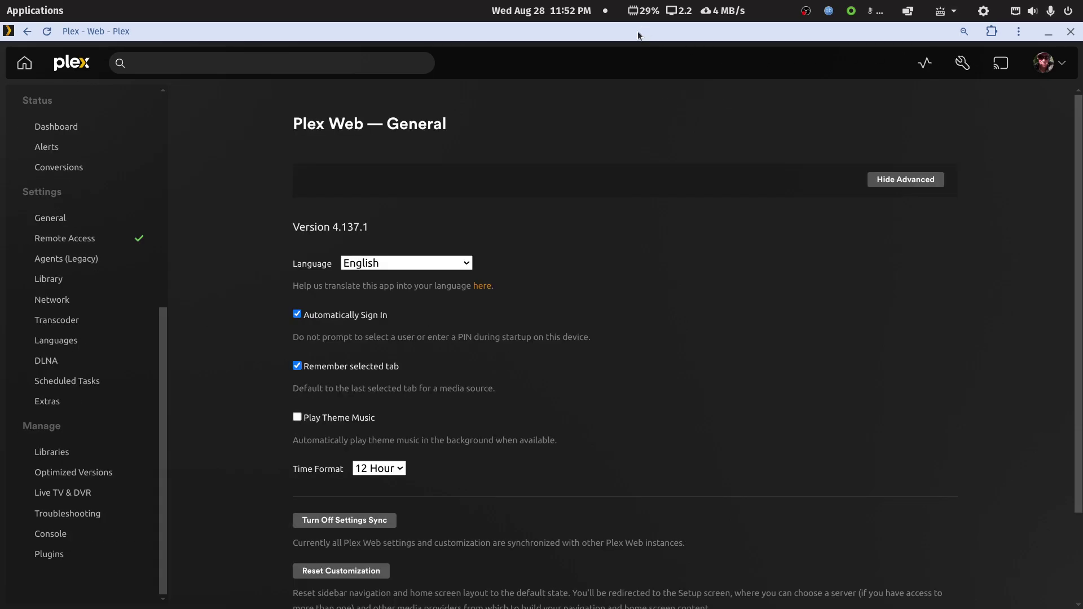
pyautogui.scroll(3, 113, 259)
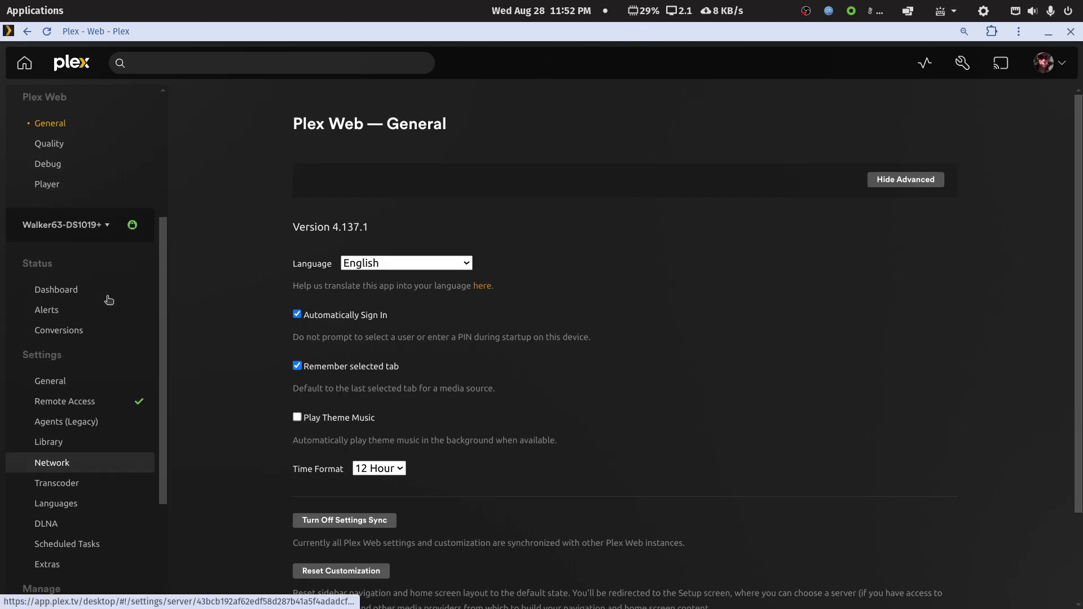
pyautogui.click(101, 226)
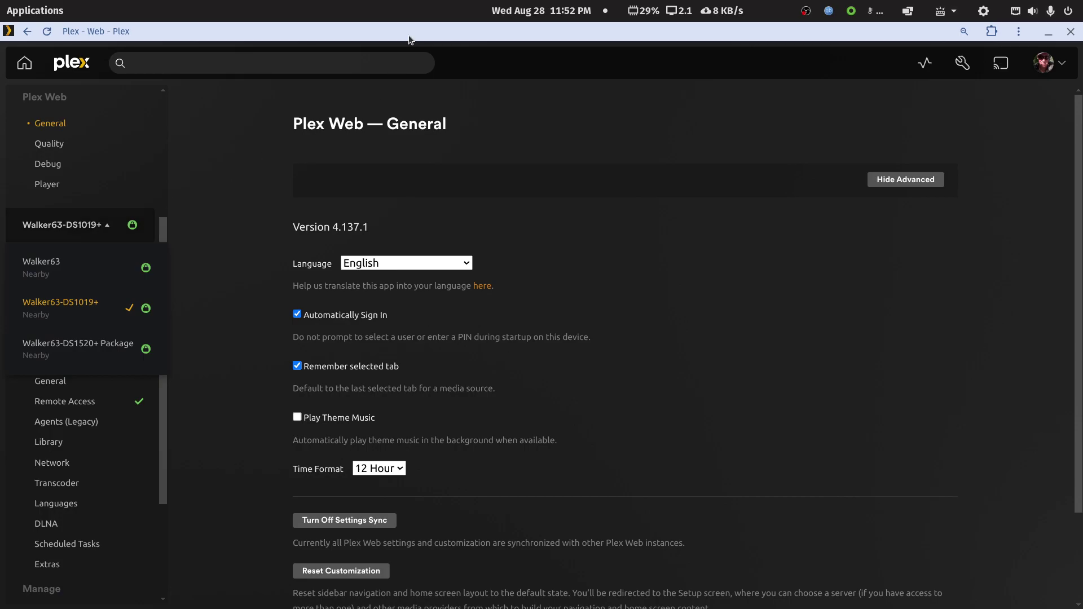
# Back in DSM, stop the plex container and close Container Manager.
pyautogui.hotkey('alt', 'Tab')
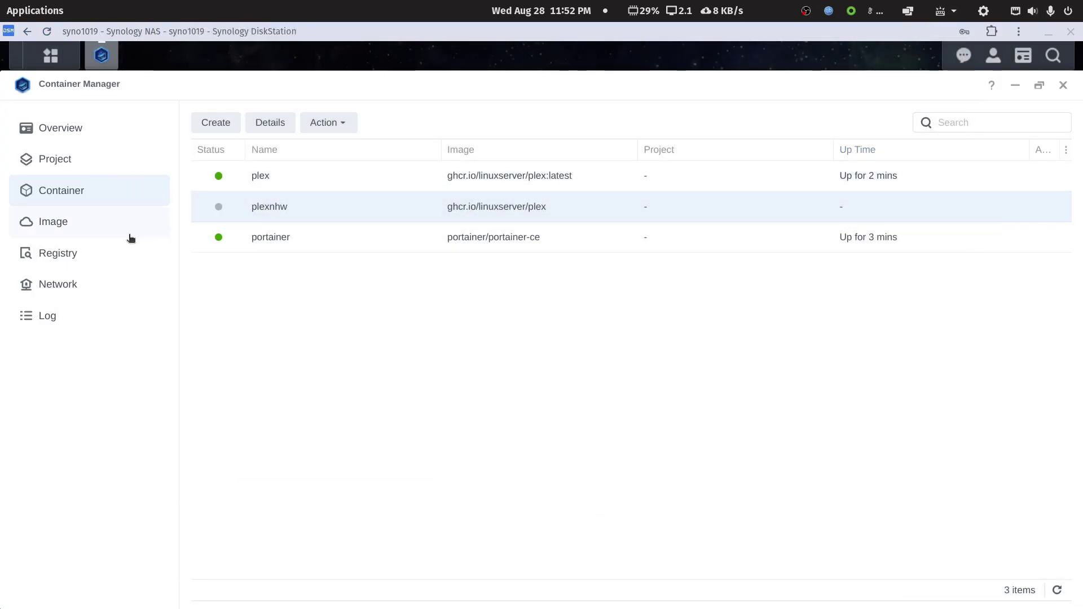
pyautogui.rightClick(261, 179)
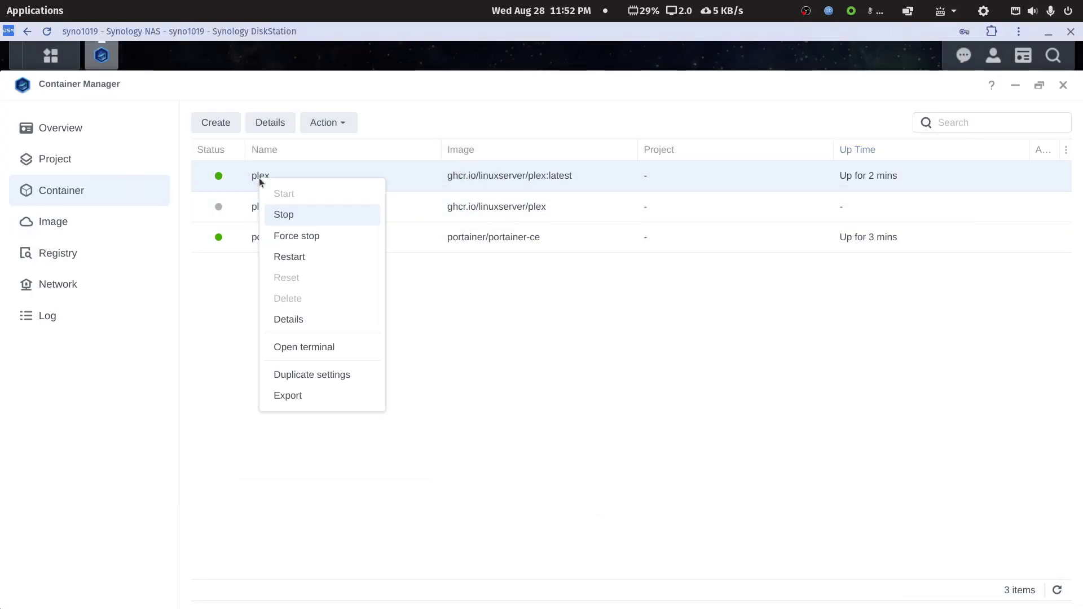
pyautogui.click(271, 216)
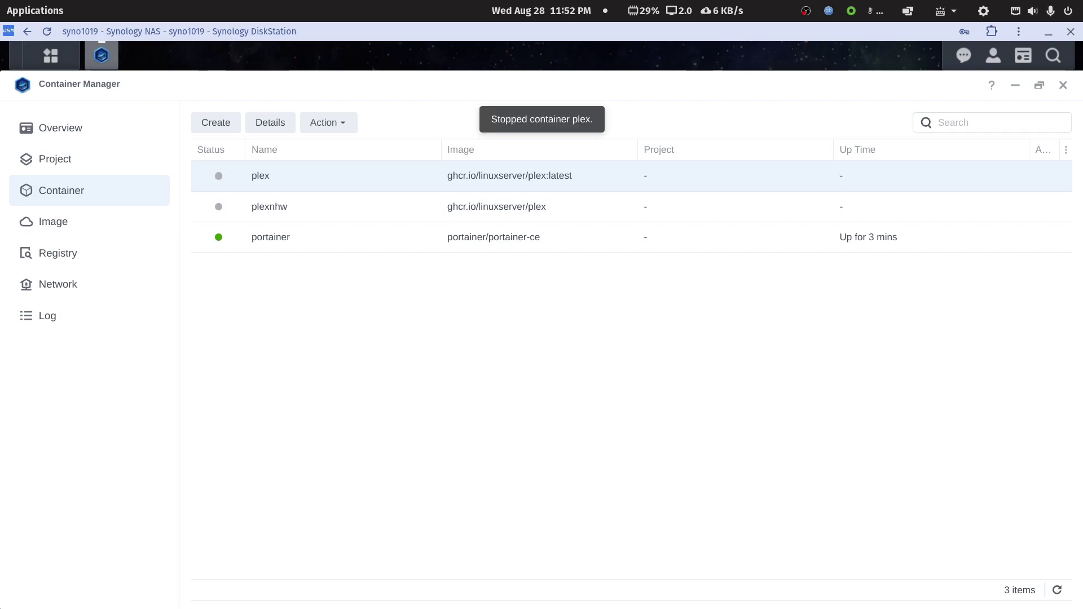
pyautogui.click(1064, 86)
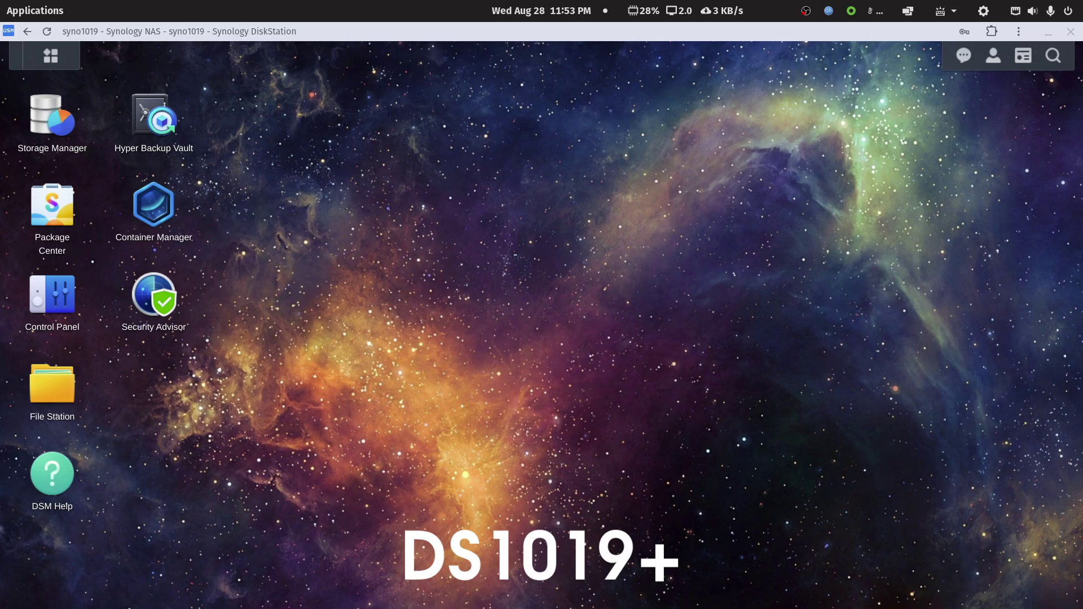
# Search 'plex downloads' in a new browser tab and open the Plex Media Server downloads page.
pyautogui.hotkey('alt', 'Tab')
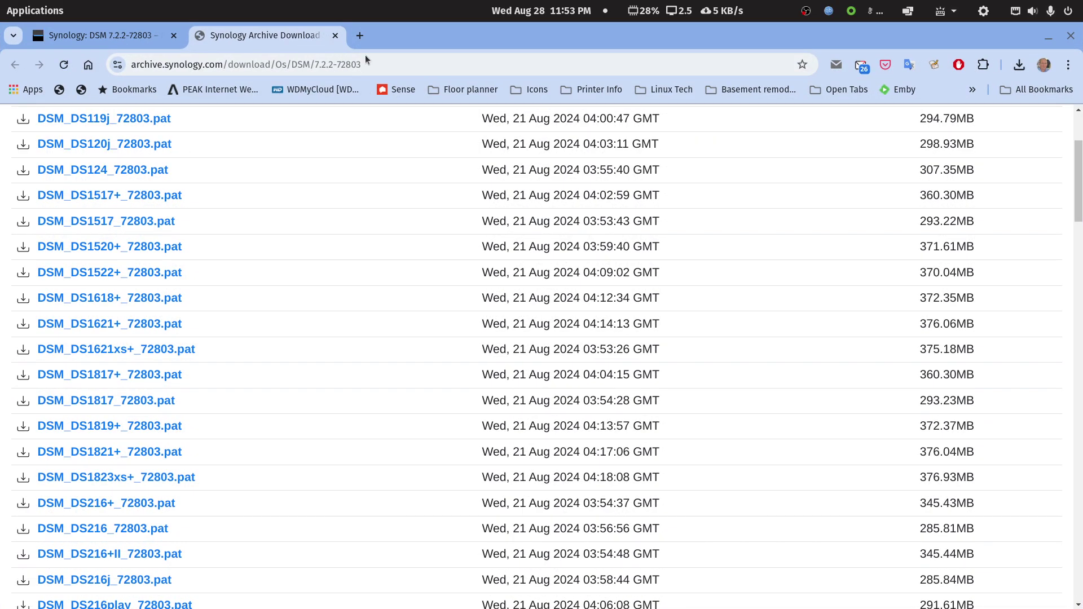
pyautogui.click(360, 38)
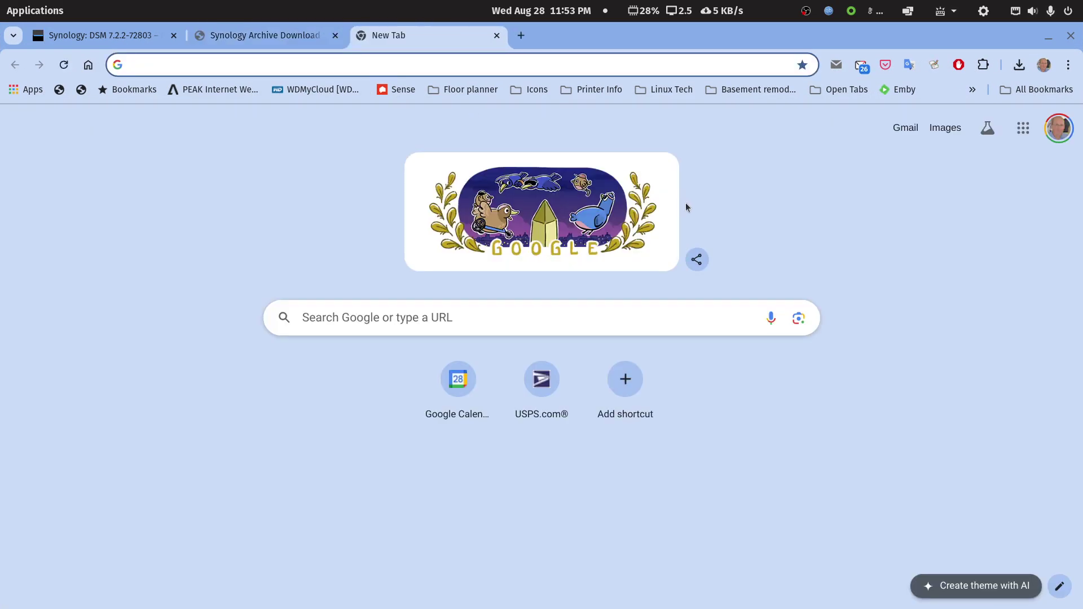
pyautogui.write('plex')
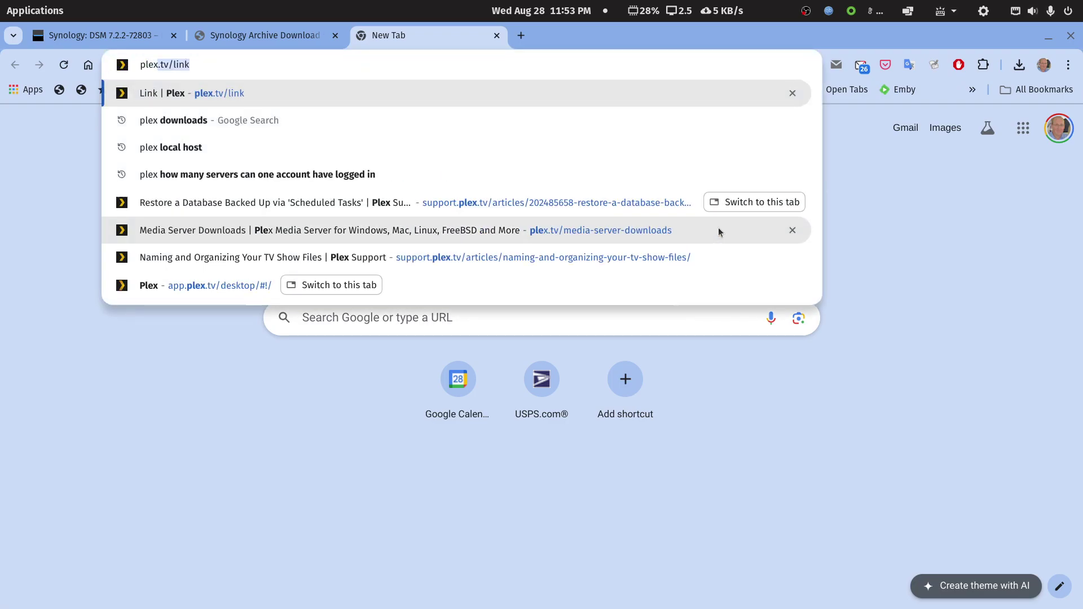
pyautogui.write(' downloads')
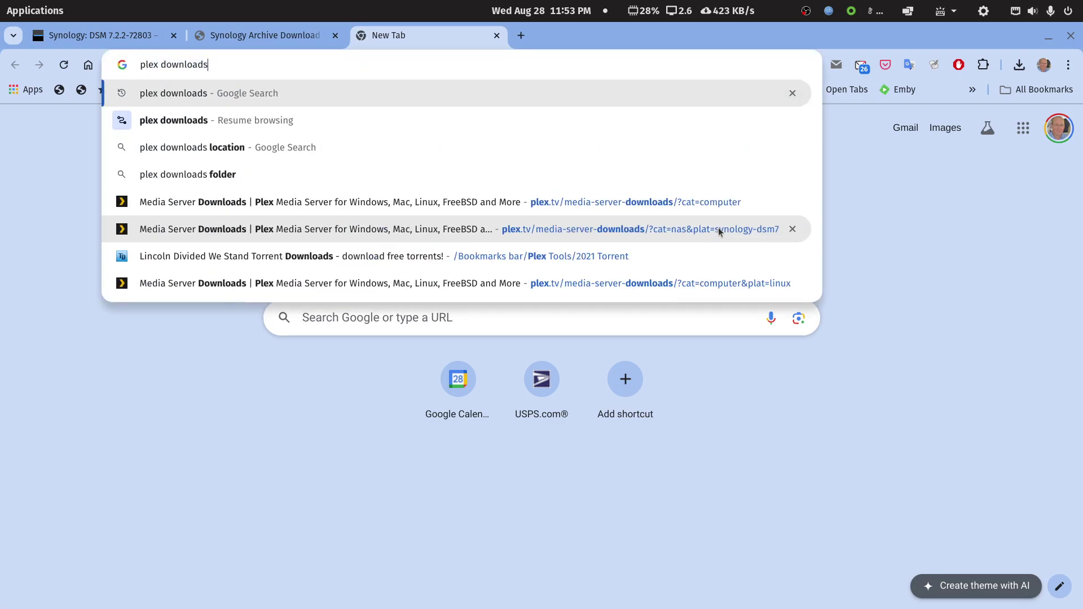
pyautogui.press('Return')
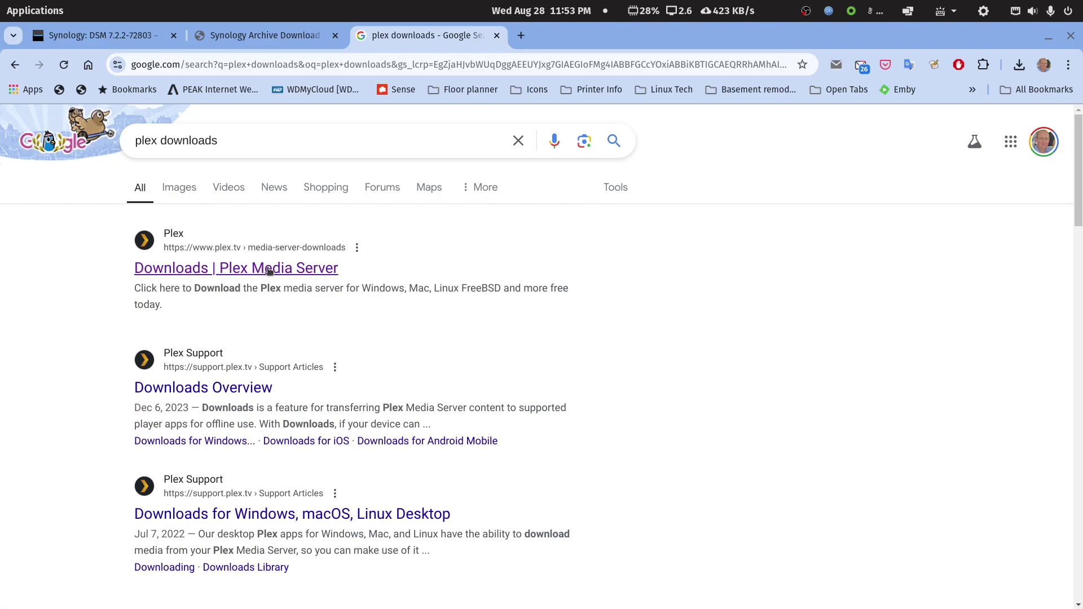
pyautogui.click(265, 269)
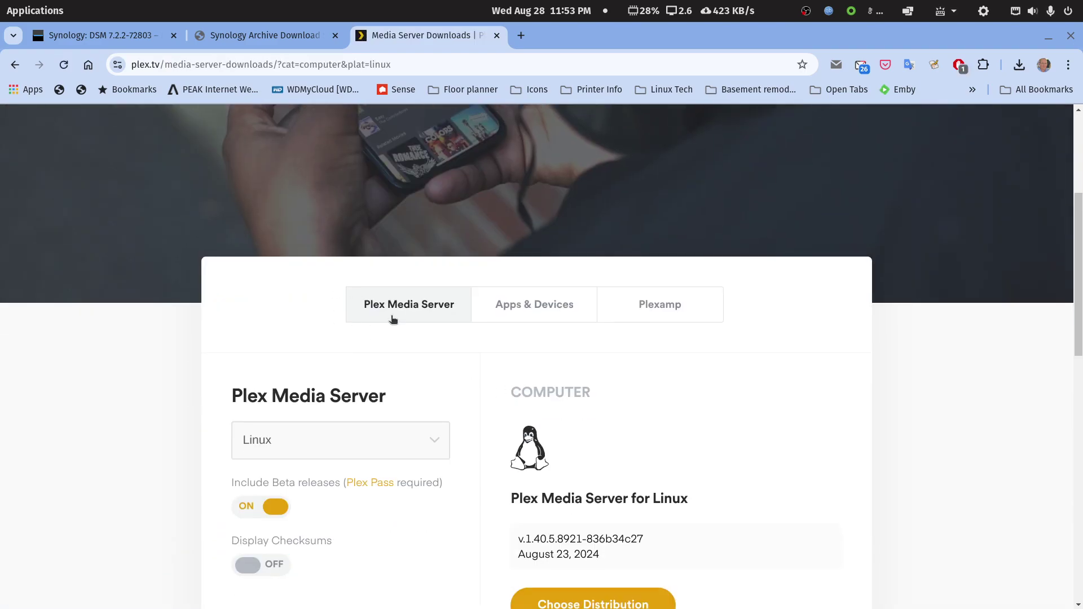
pyautogui.scroll(-3, 432, 308)
pyautogui.scroll(-2, 431, 307)
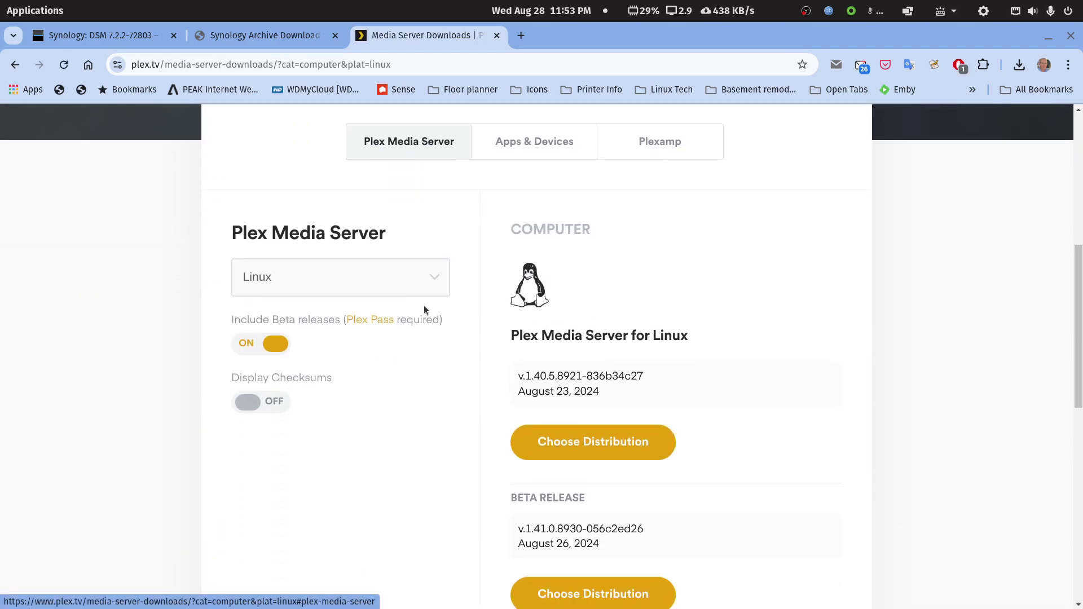
# Download the Synology (DSM 7.2.2+) Intel/AMD 64-bit package and save it to Downloads.
pyautogui.click(432, 282)
pyautogui.click(426, 284)
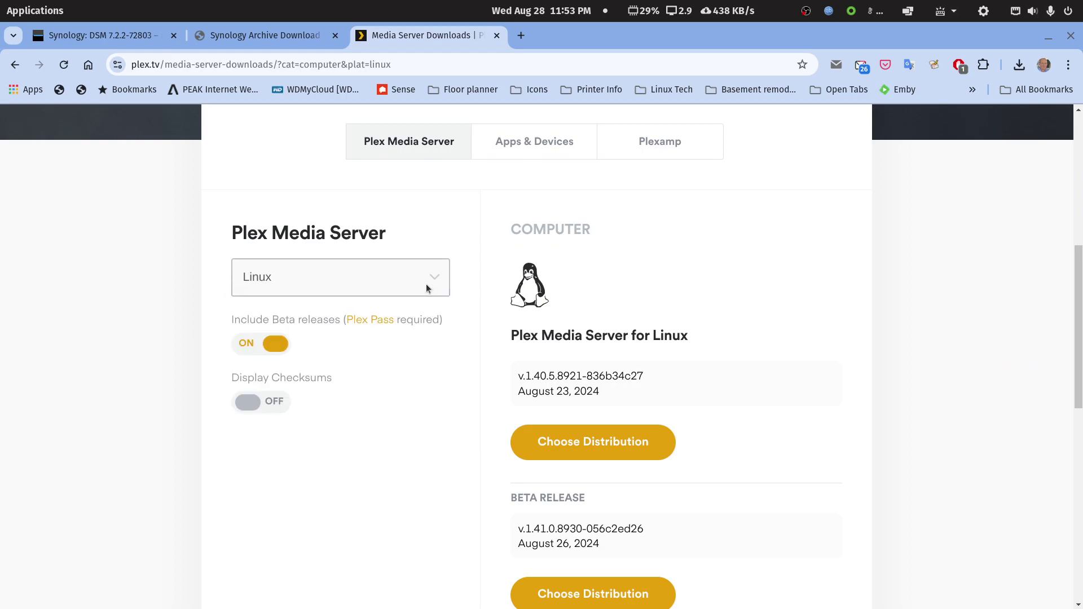
pyautogui.click(427, 283)
pyautogui.scroll(-3, 476, 398)
pyautogui.scroll(-2, 495, 255)
pyautogui.scroll(3, 495, 255)
pyautogui.click(444, 198)
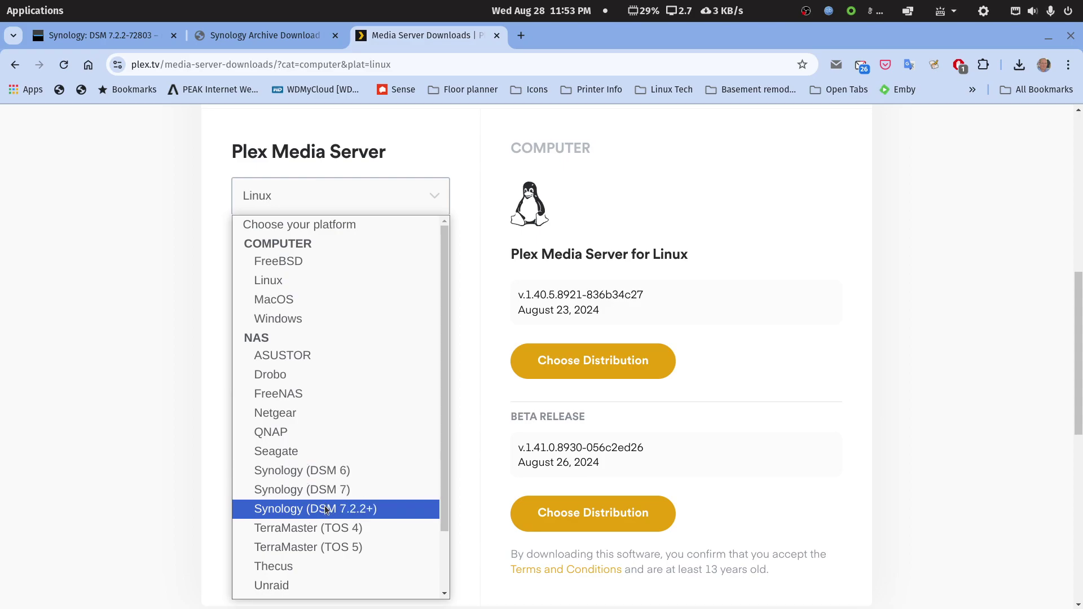
pyautogui.click(370, 509)
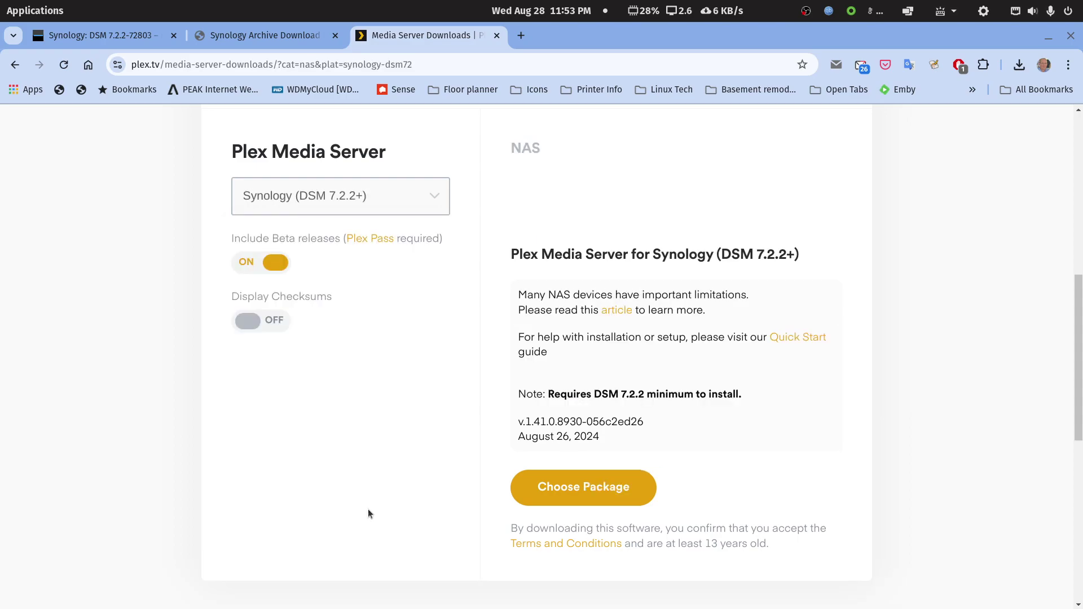
pyautogui.click(642, 495)
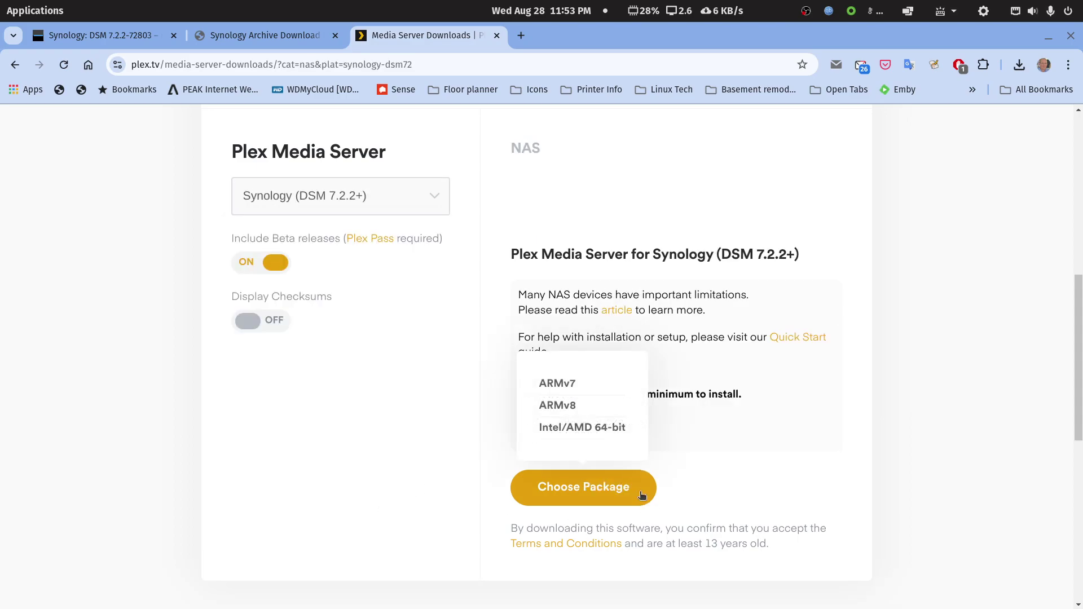
pyautogui.click(572, 432)
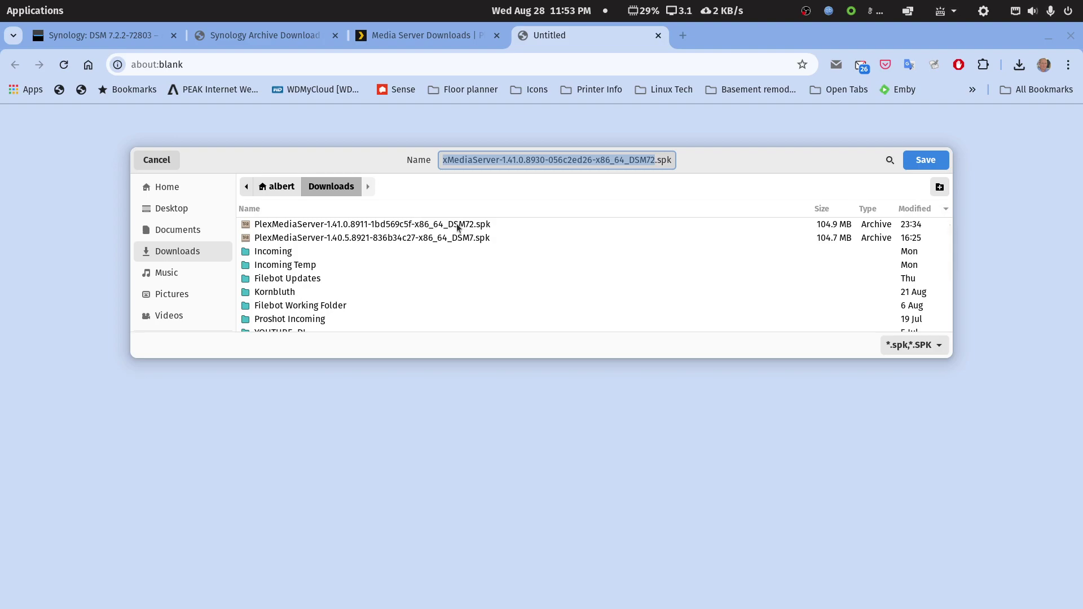
pyautogui.click(934, 163)
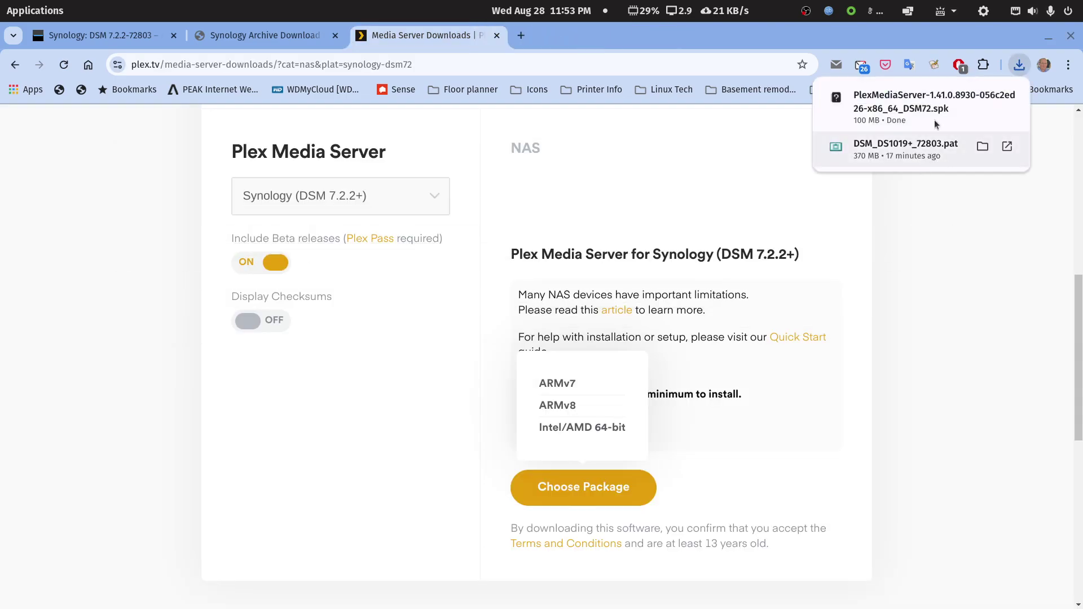
# Repair the incompatible Plex Media Server package from Package Center on the DSM desktop.
pyautogui.click(1046, 36)
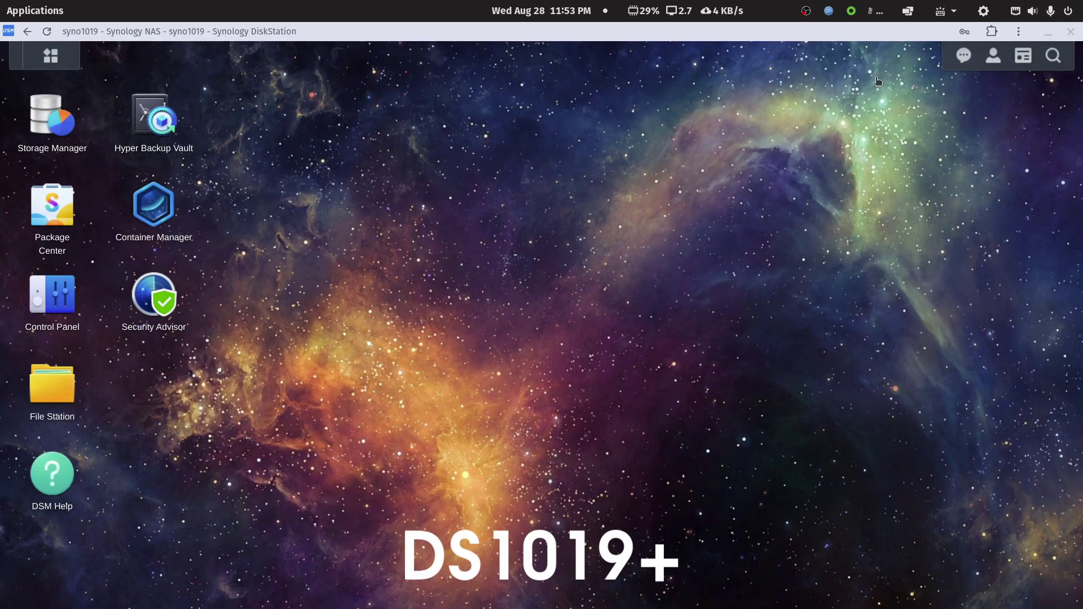
pyautogui.click(59, 205)
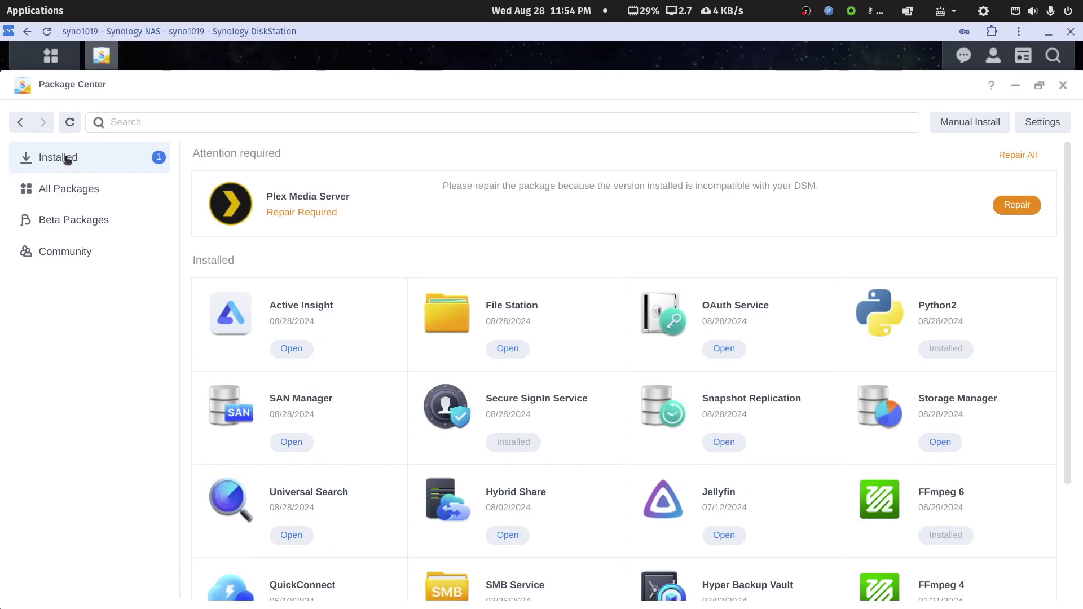
pyautogui.click(1010, 206)
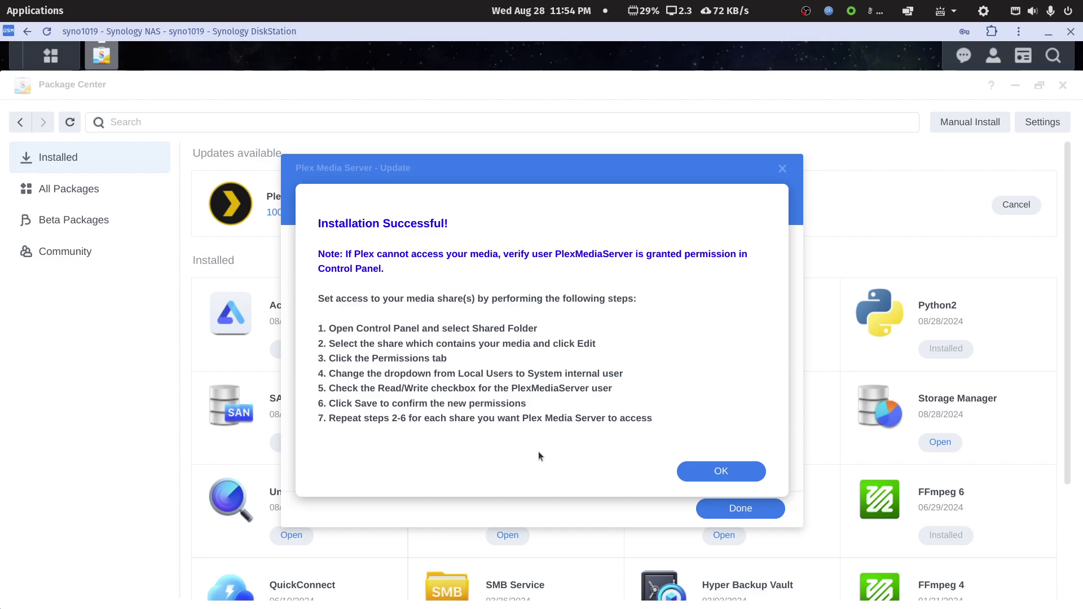
pyautogui.click(721, 471)
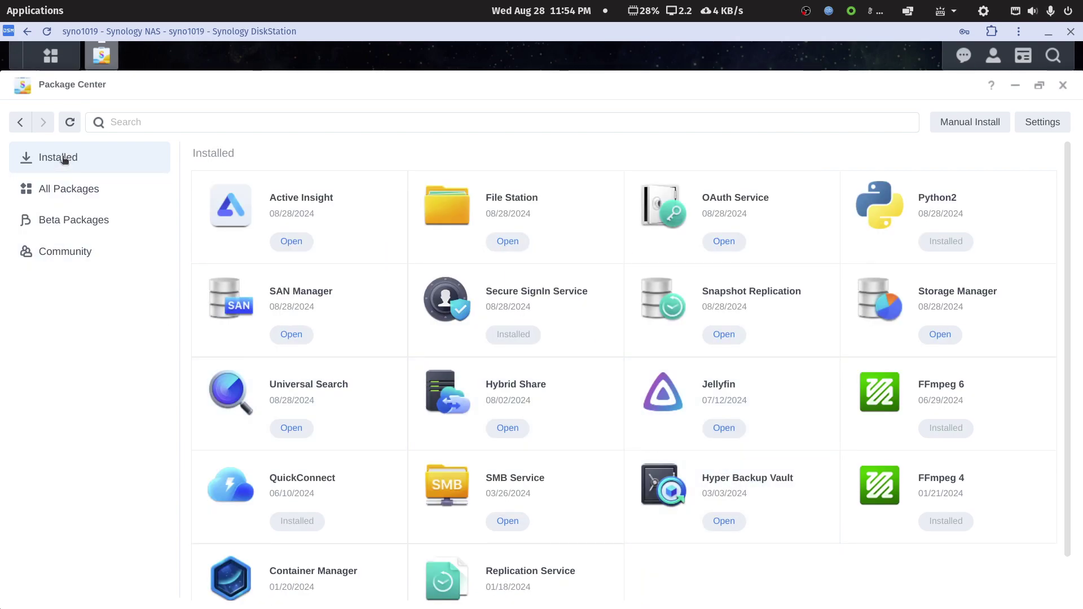
pyautogui.scroll(-1, 494, 546)
pyautogui.scroll(1, 494, 547)
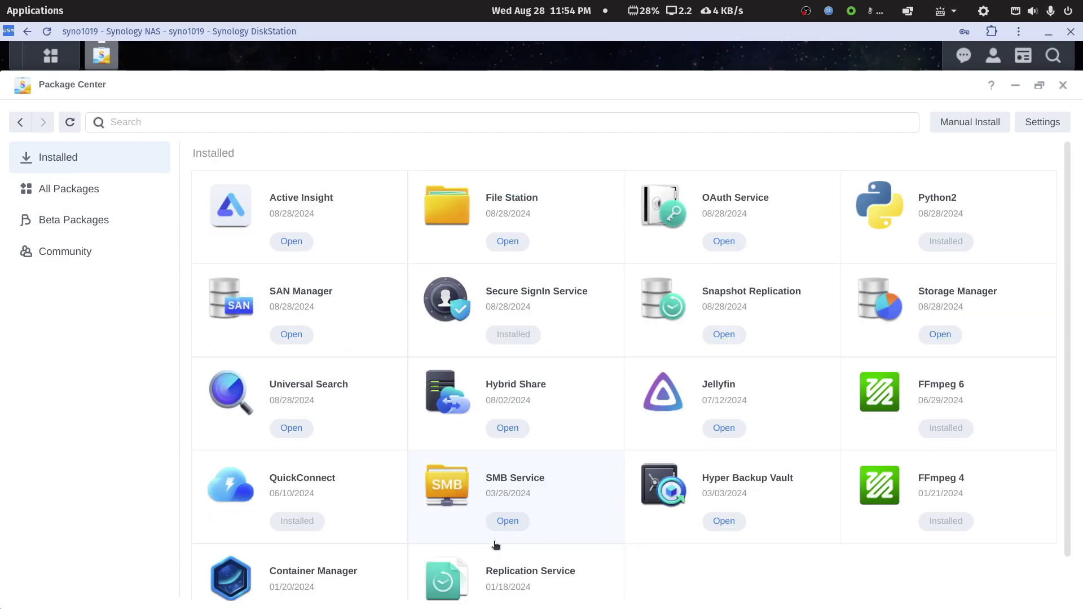
# Open the Plex Media Server details under Installed, now Running version 1.40.4.8840-72008840.
pyautogui.click(63, 192)
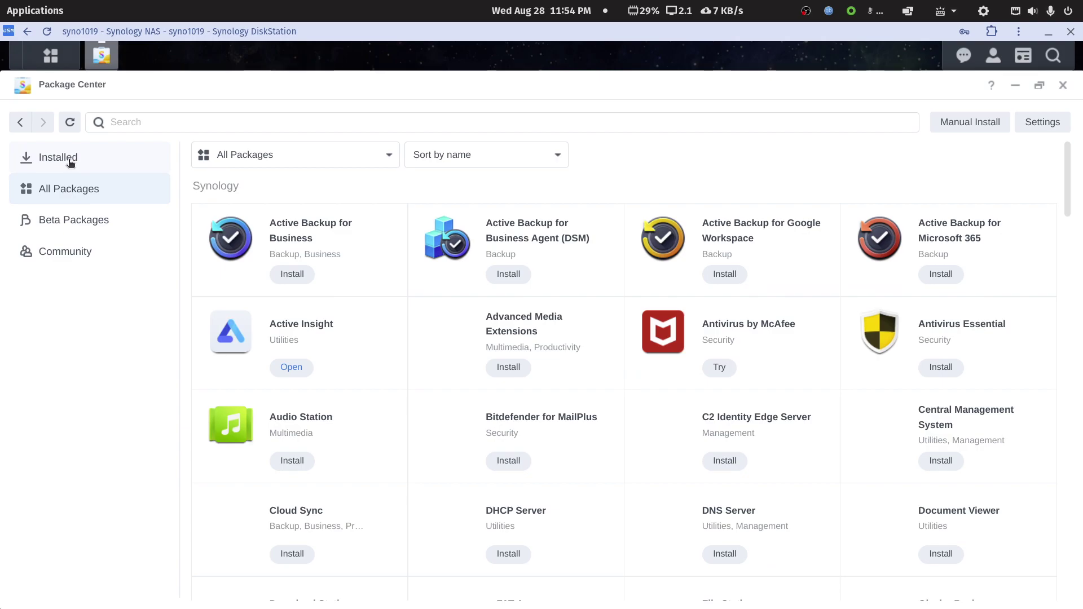
pyautogui.click(69, 161)
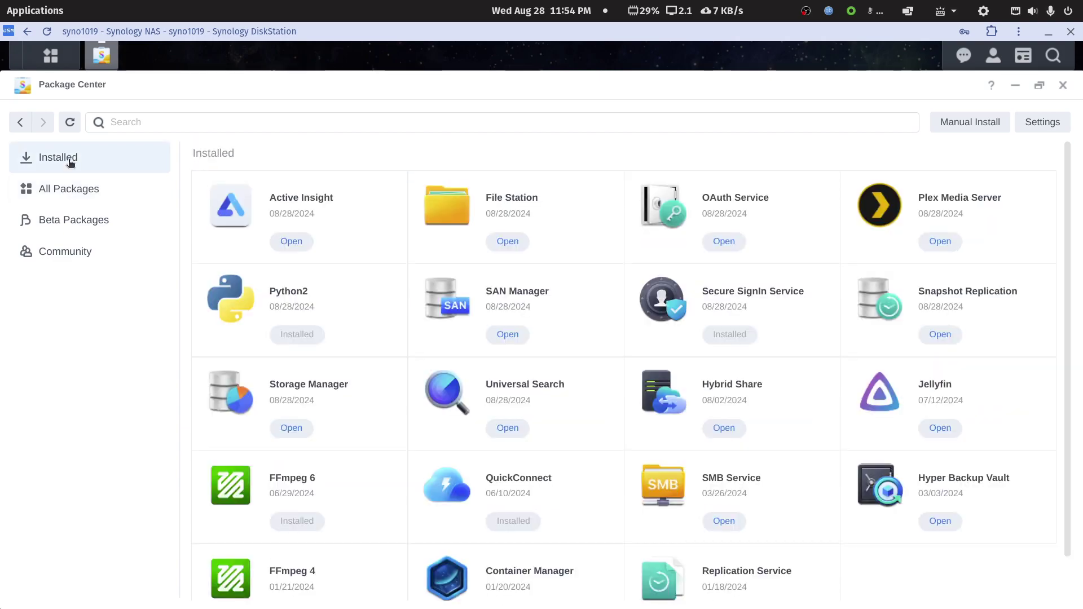
pyautogui.click(959, 198)
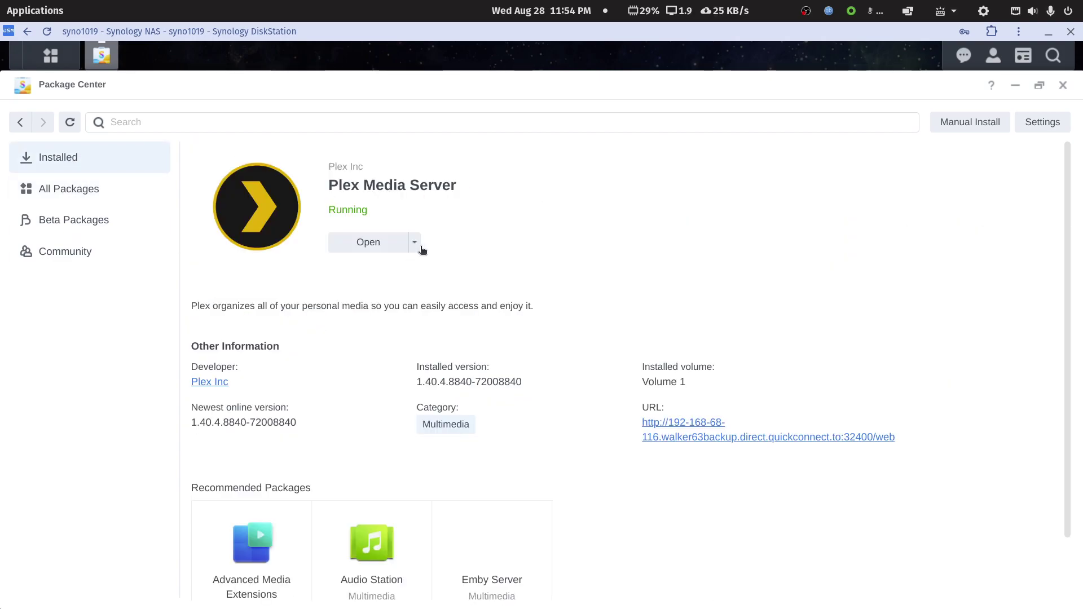
pyautogui.doubleClick(582, 35)
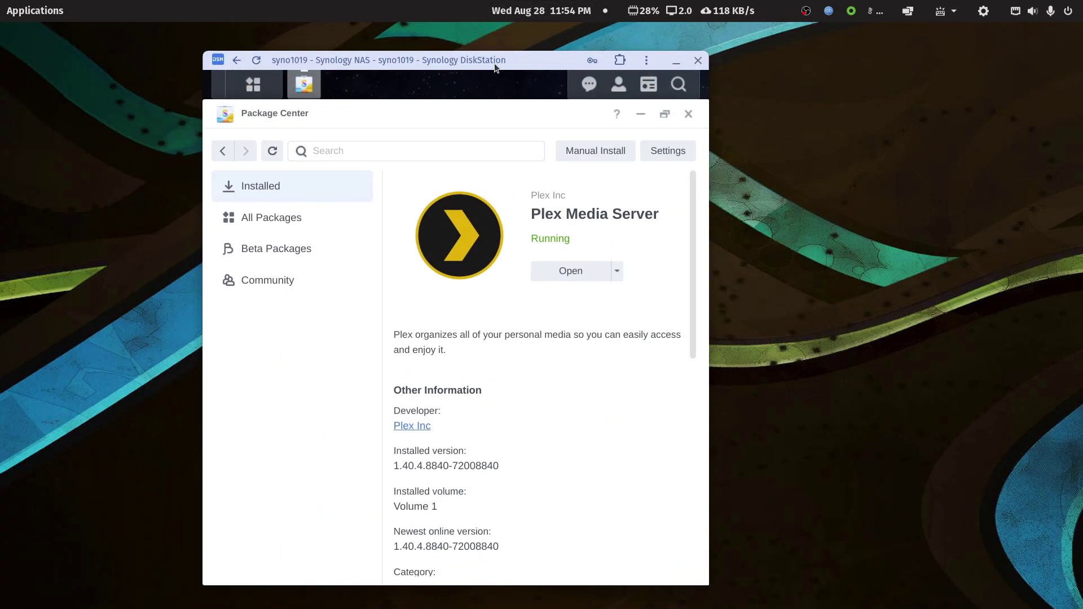
# Open Plex Web settings for the DS1019+ Package server, showing version 1.40.4.8840 with an update available.
pyautogui.click(571, 271)
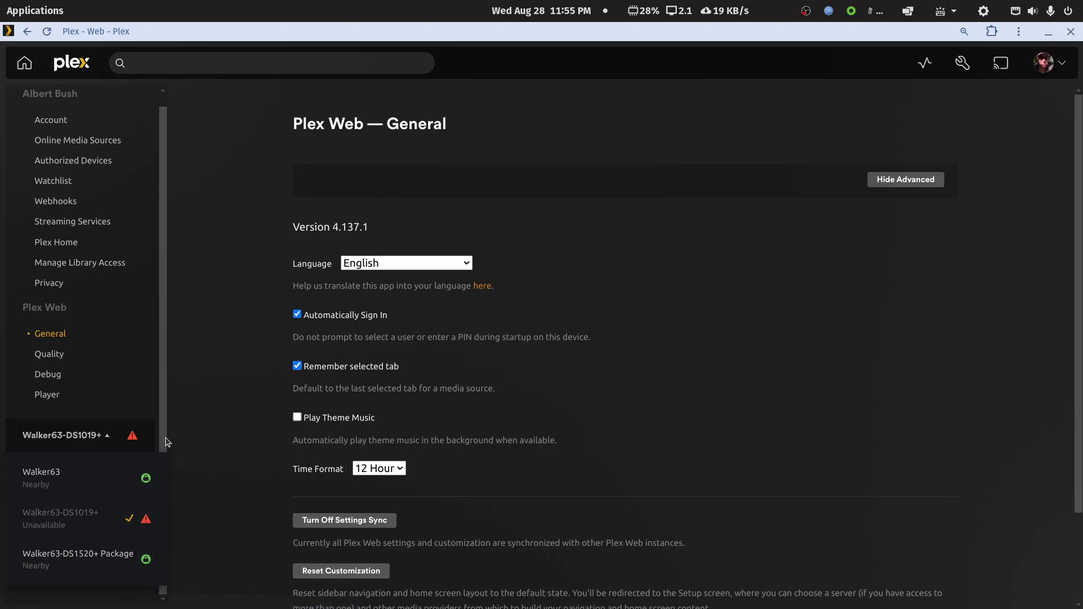
pyautogui.click(47, 31)
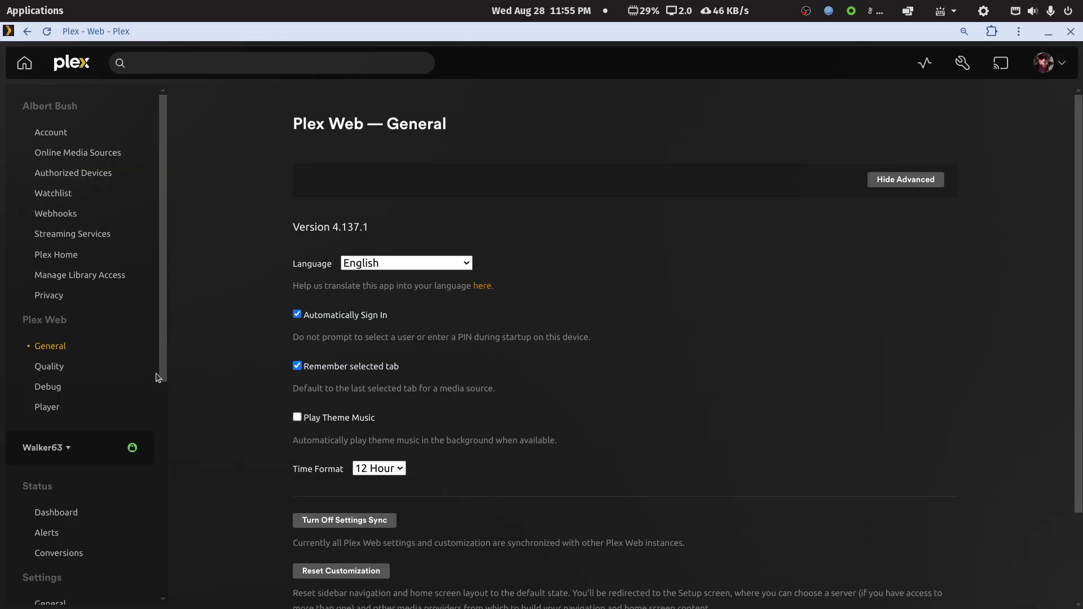
pyautogui.click(63, 448)
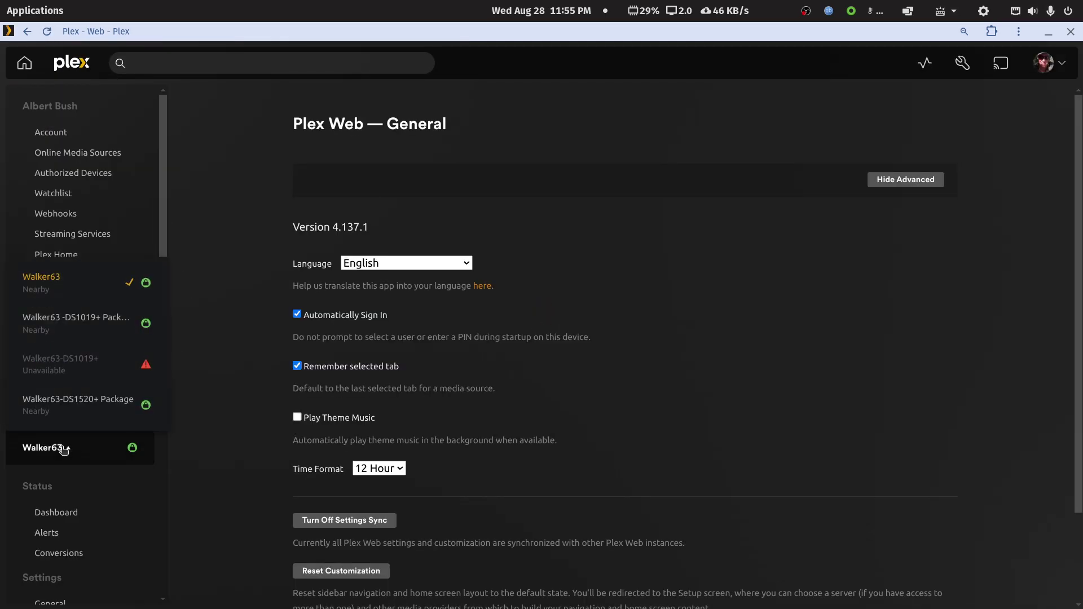
pyautogui.click(76, 323)
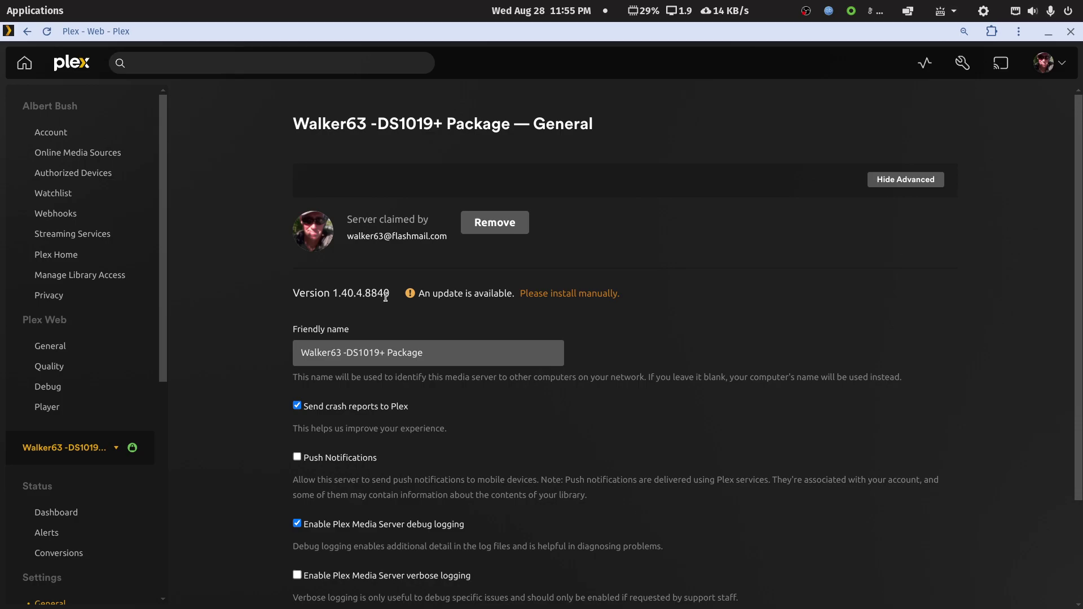
pyautogui.doubleClick(691, 40)
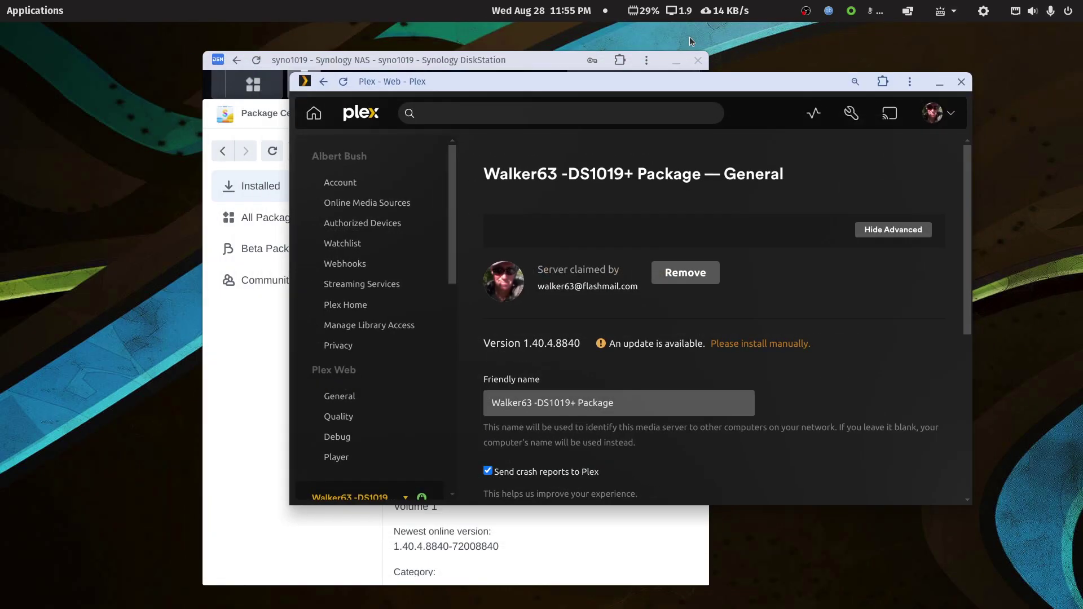
# On the plex.tv downloads page, download the Intel/AMD 64-bit Synology Plex Media Server 1.41.0.8930 package.
pyautogui.moveTo(186, 592)
pyautogui.click(112, 596)
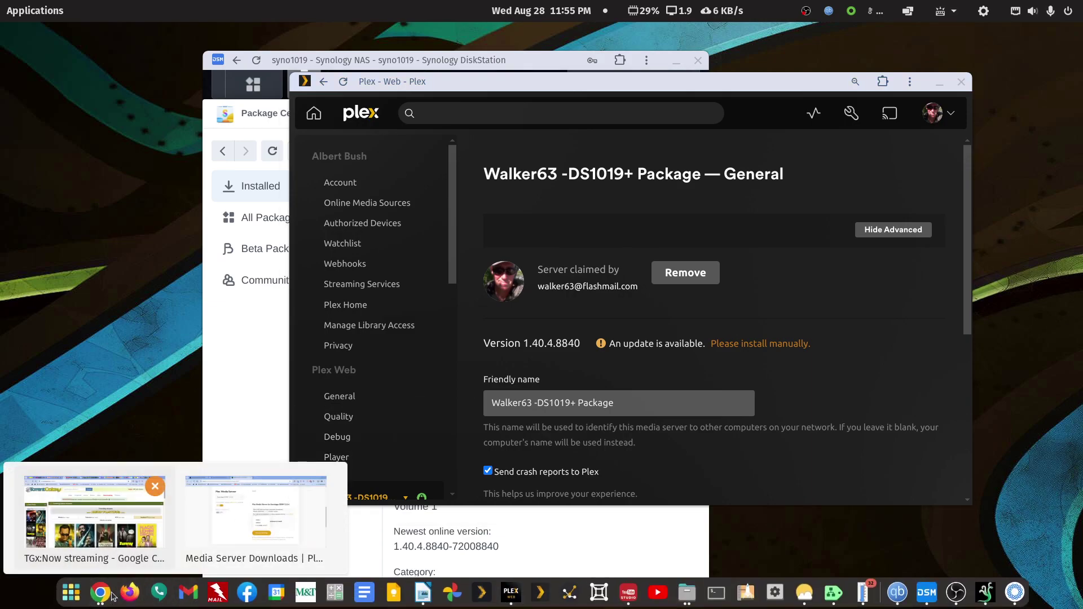
pyautogui.click(208, 535)
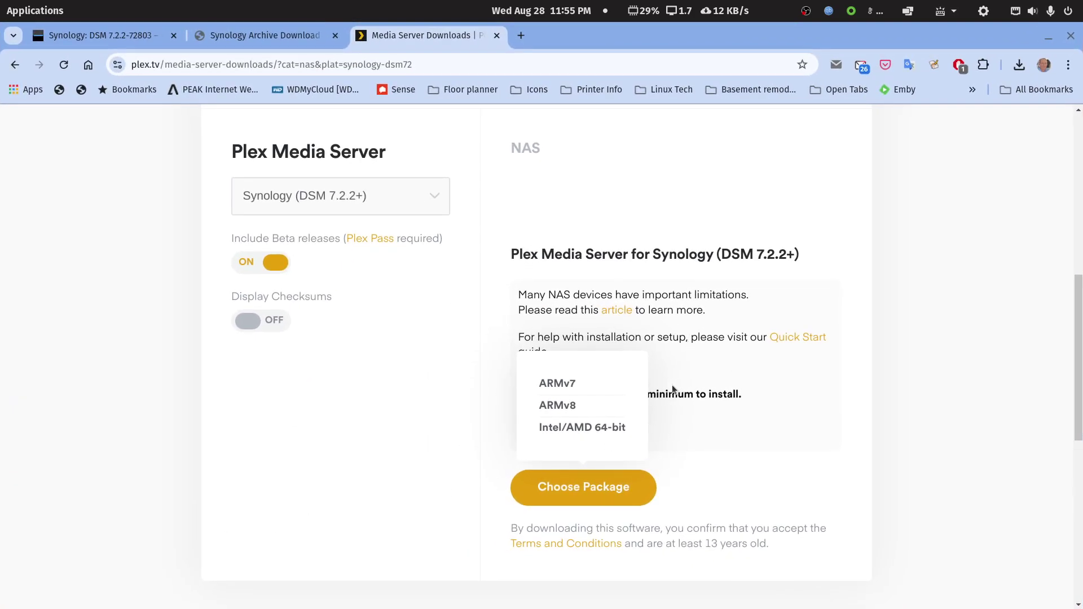
pyautogui.click(573, 429)
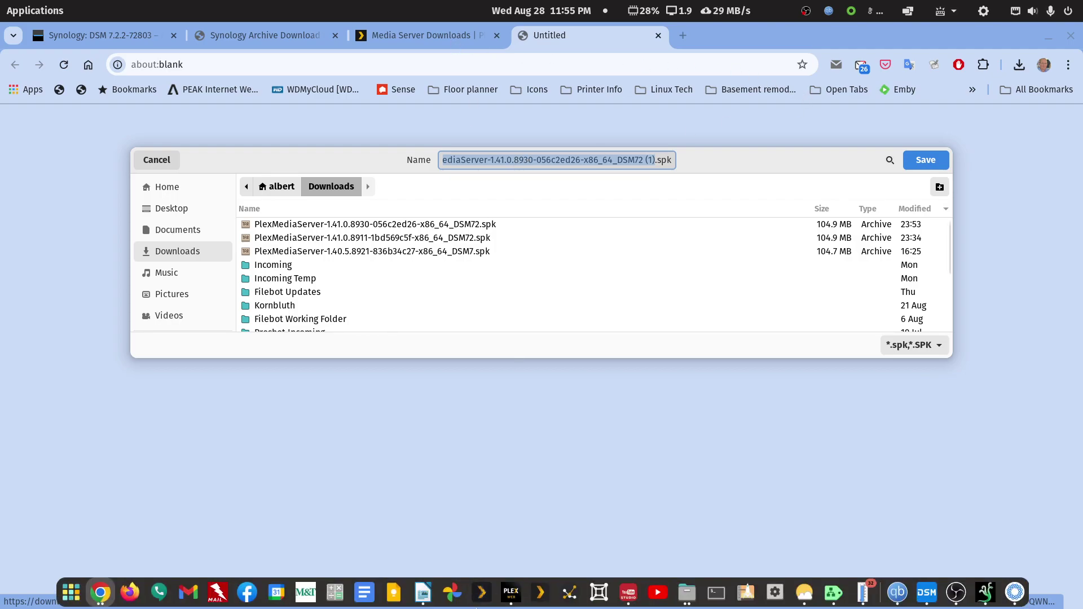
# Maximize Plex Web, follow its manual-install download link, and save the 1.41.0.8930 .spk to Downloads.
pyautogui.moveTo(477, 606)
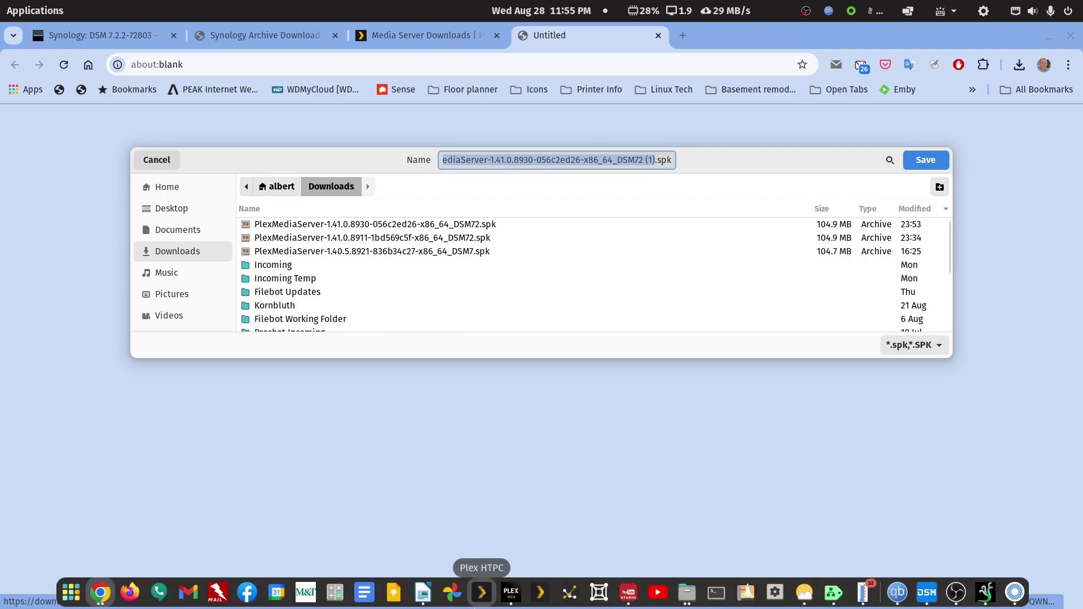
pyautogui.click(510, 598)
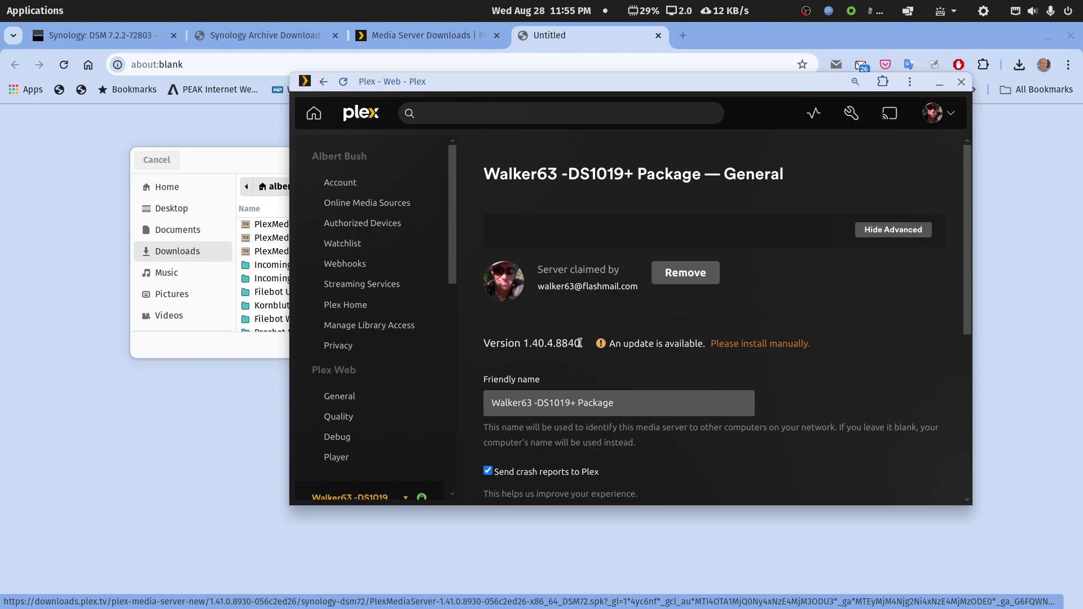
pyautogui.moveTo(621, 84); pyautogui.dragTo(610, 275)
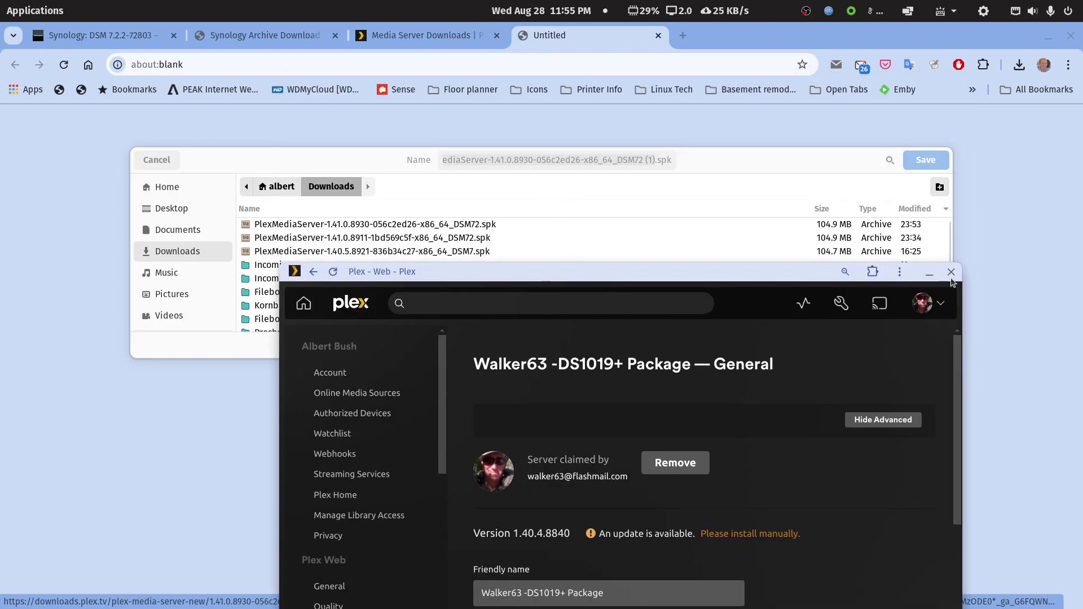
pyautogui.doubleClick(731, 270)
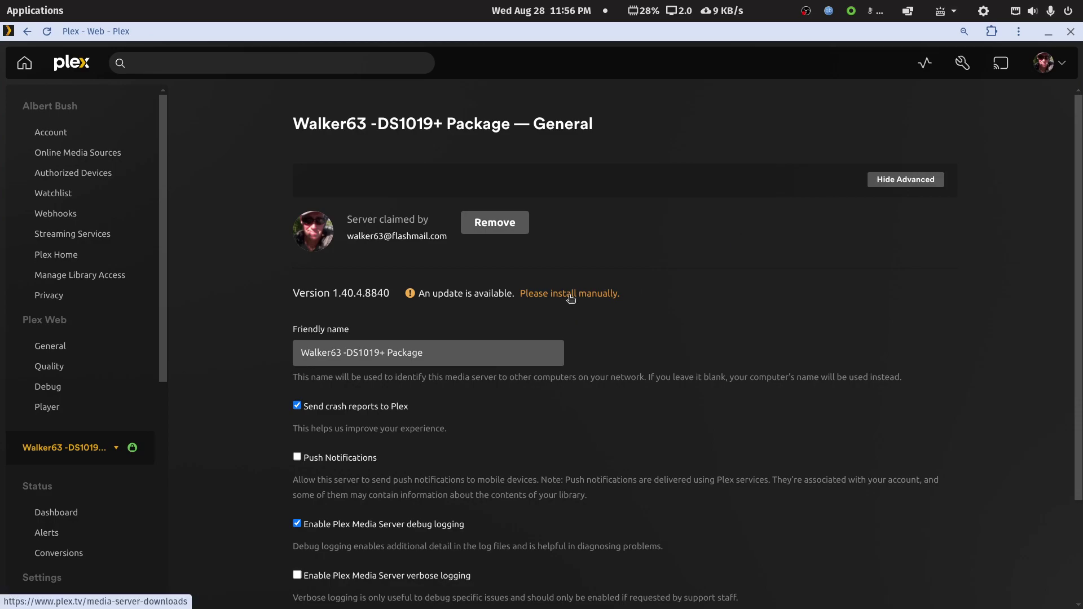
pyautogui.click(570, 296)
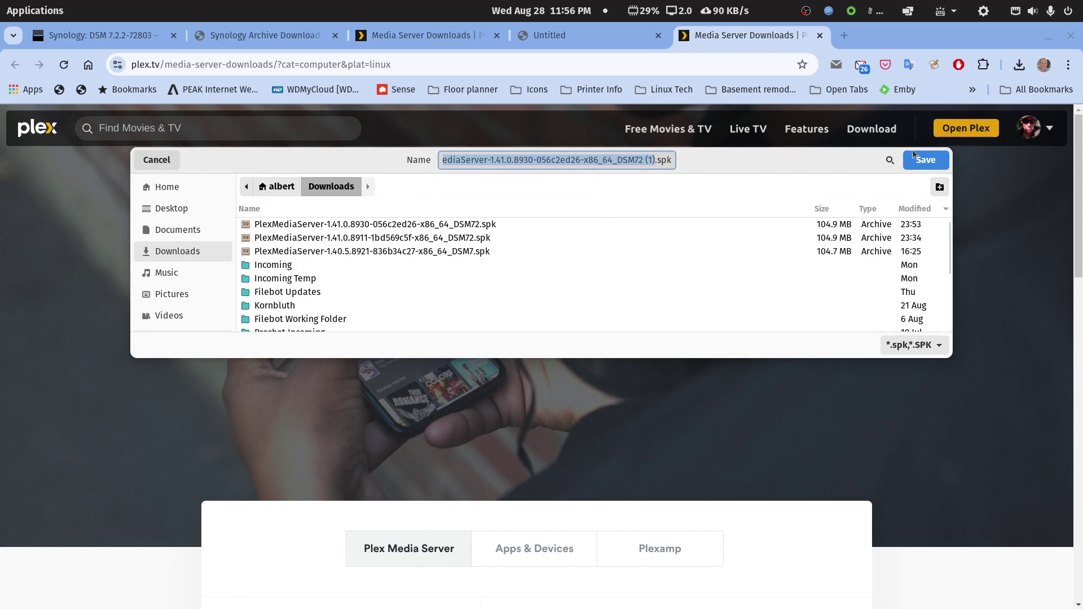
pyautogui.click(926, 160)
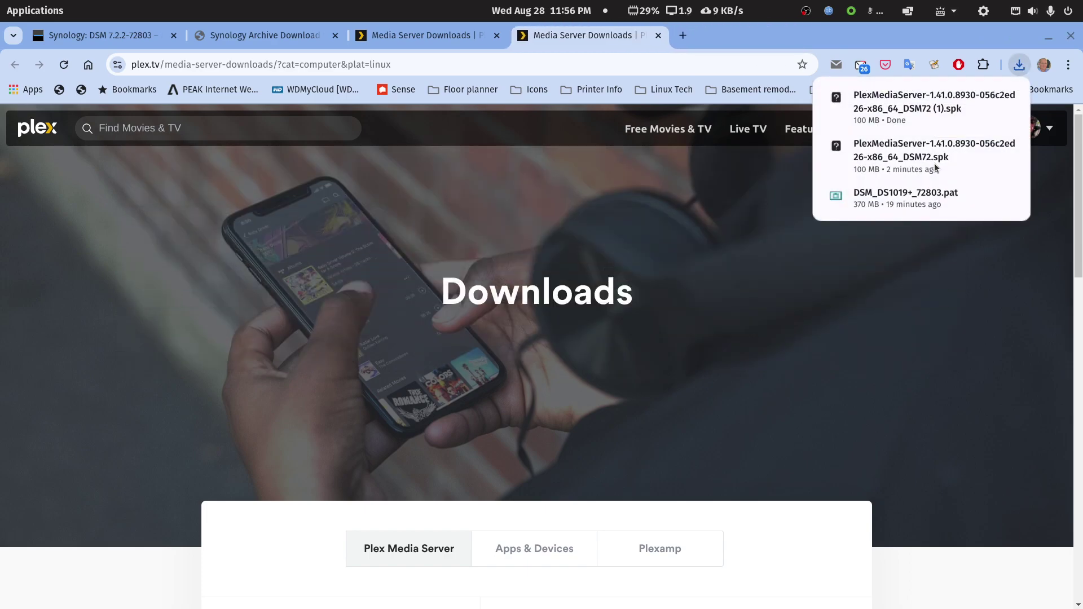
# Move the browser and Plex Web windows aside and maximize the DiskStation window.
pyautogui.doubleClick(823, 32)
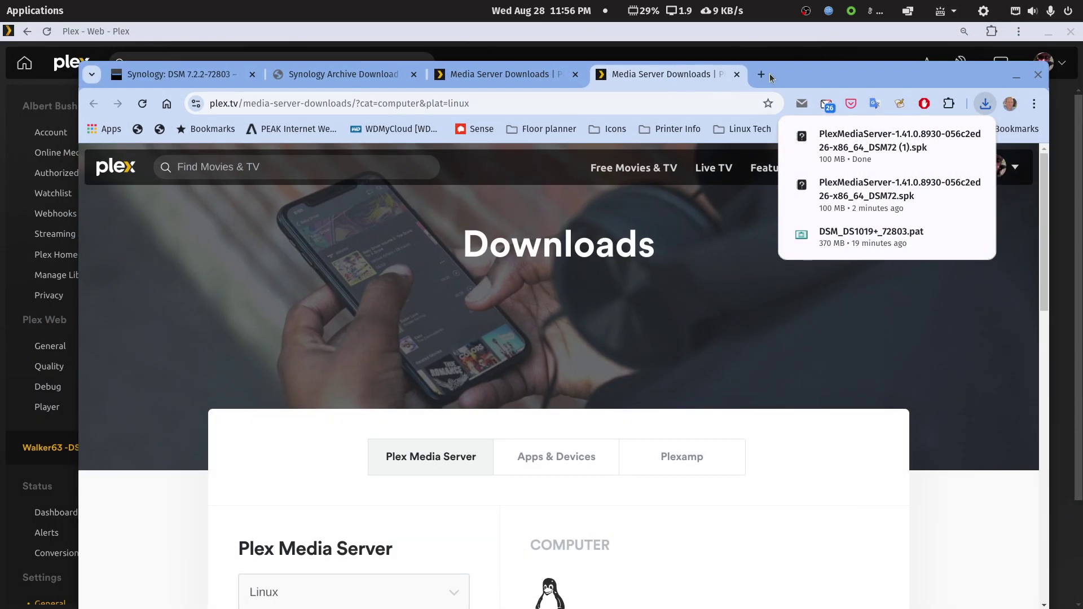
pyautogui.moveTo(785, 74); pyautogui.dragTo(1082, 156)
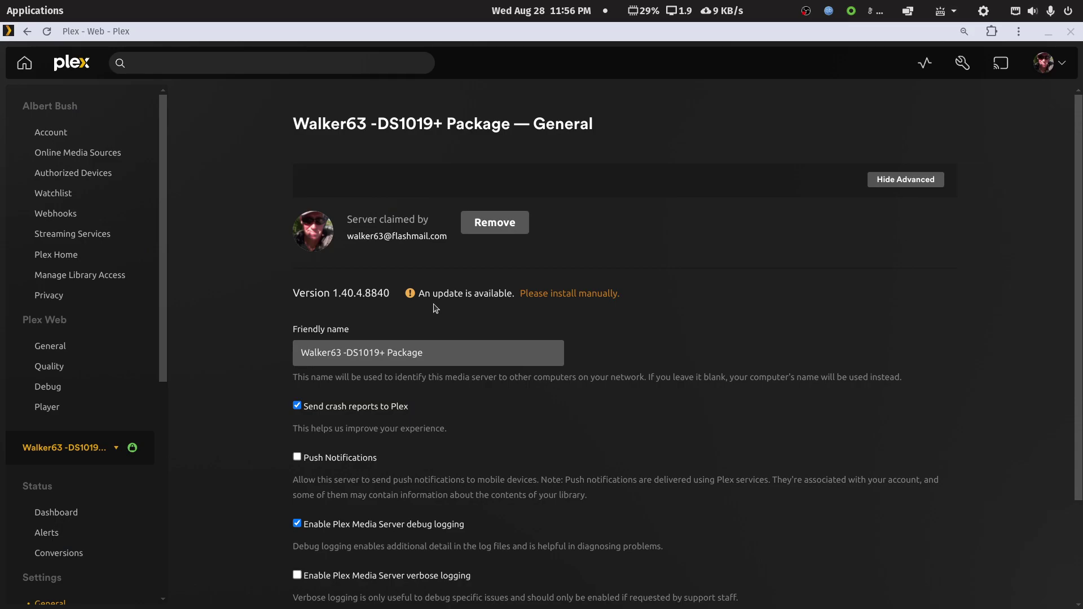
pyautogui.doubleClick(678, 29)
pyautogui.moveTo(351, 174); pyautogui.dragTo(1078, 245)
pyautogui.doubleClick(464, 60)
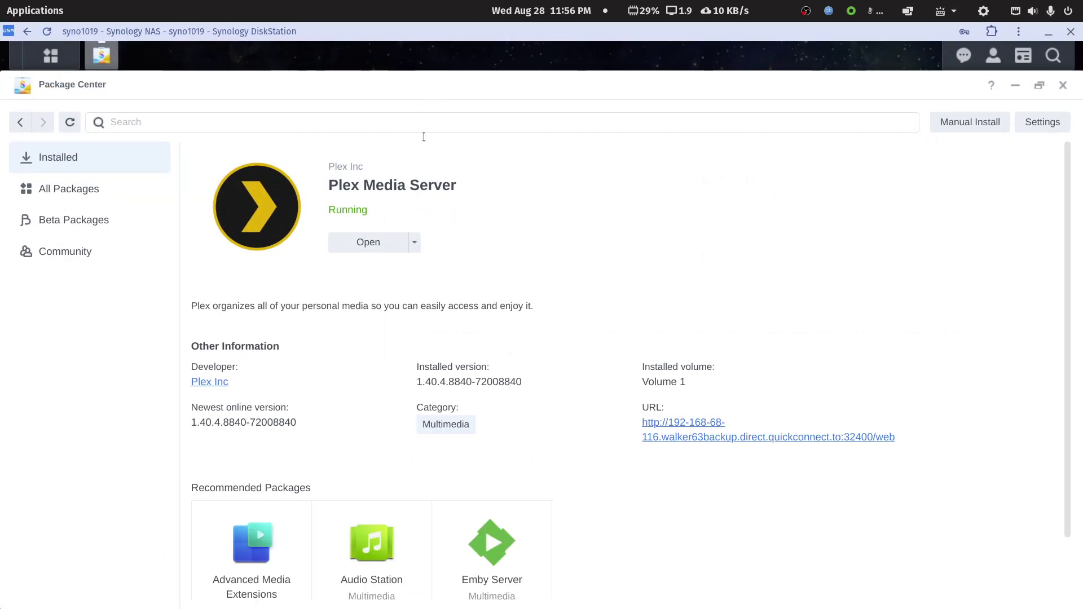
# Stop the Plex Media Server package so it reads Manually Stopped.
pyautogui.click(414, 243)
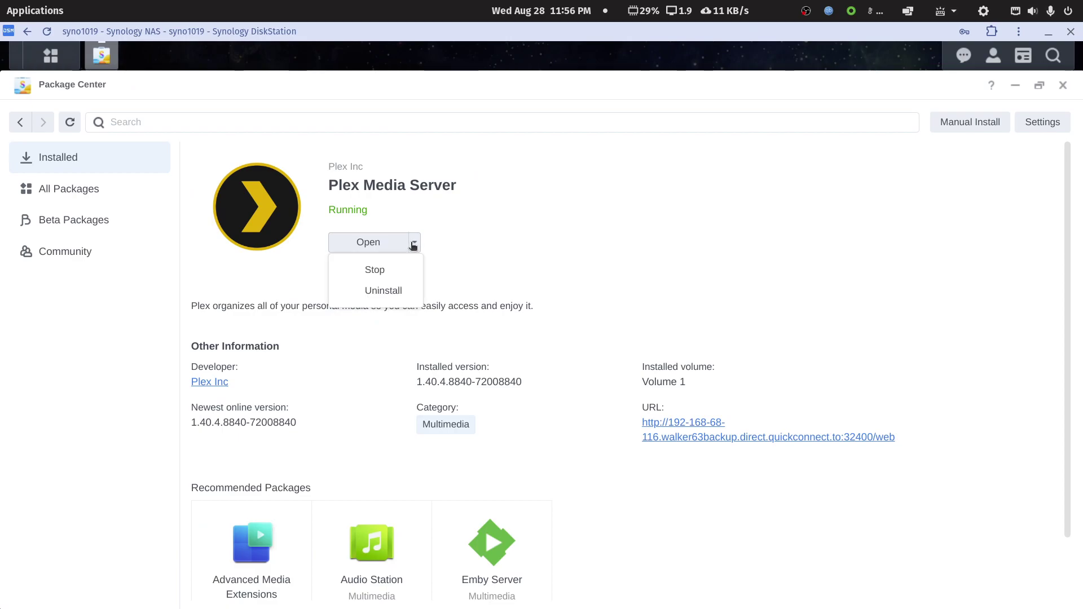
pyautogui.click(374, 269)
pyautogui.click(643, 360)
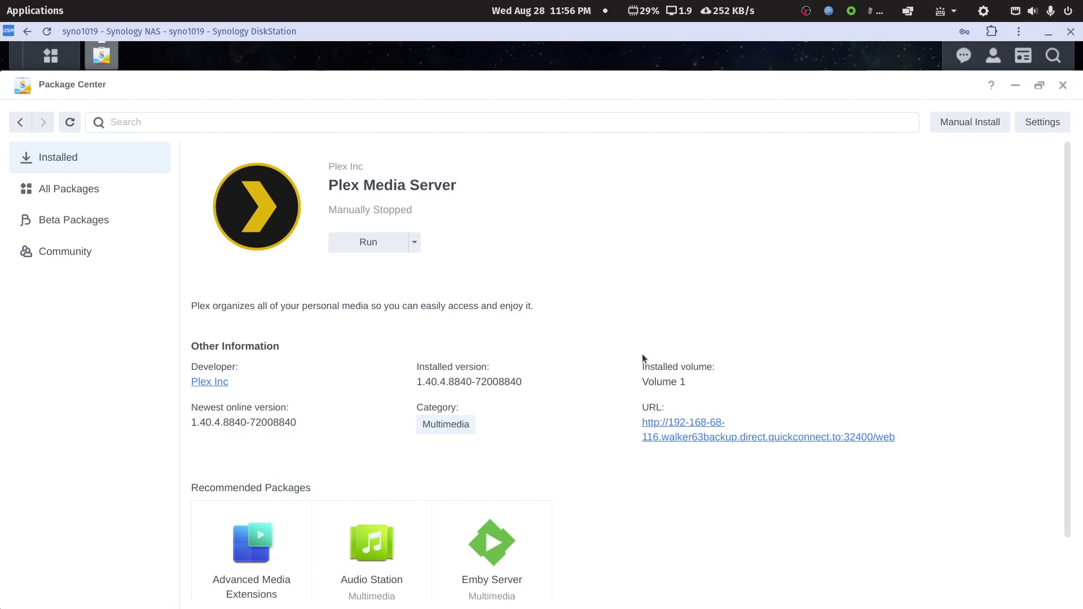
# Manually install the PlexMediaServer-1.41.0.8930 .spk over the existing package, accepting the third-party warning.
pyautogui.click(955, 124)
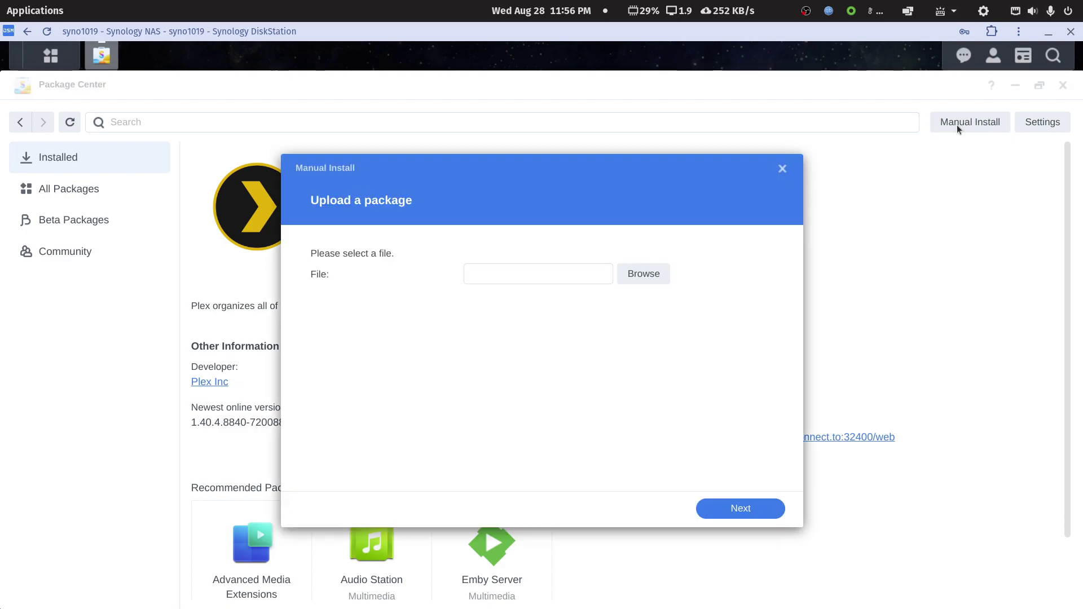
pyautogui.click(628, 274)
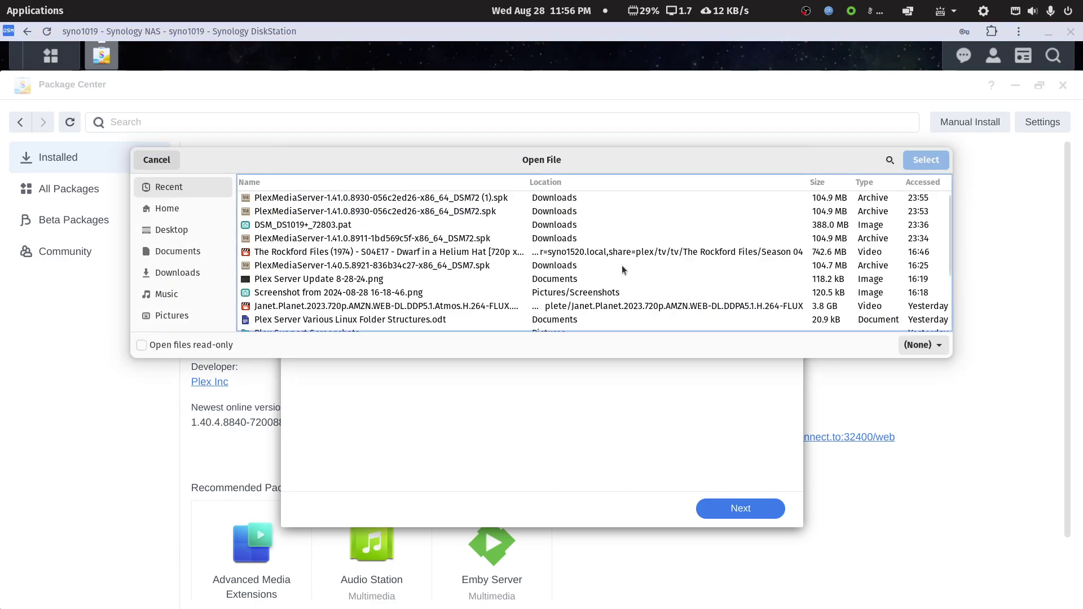
pyautogui.click(395, 200)
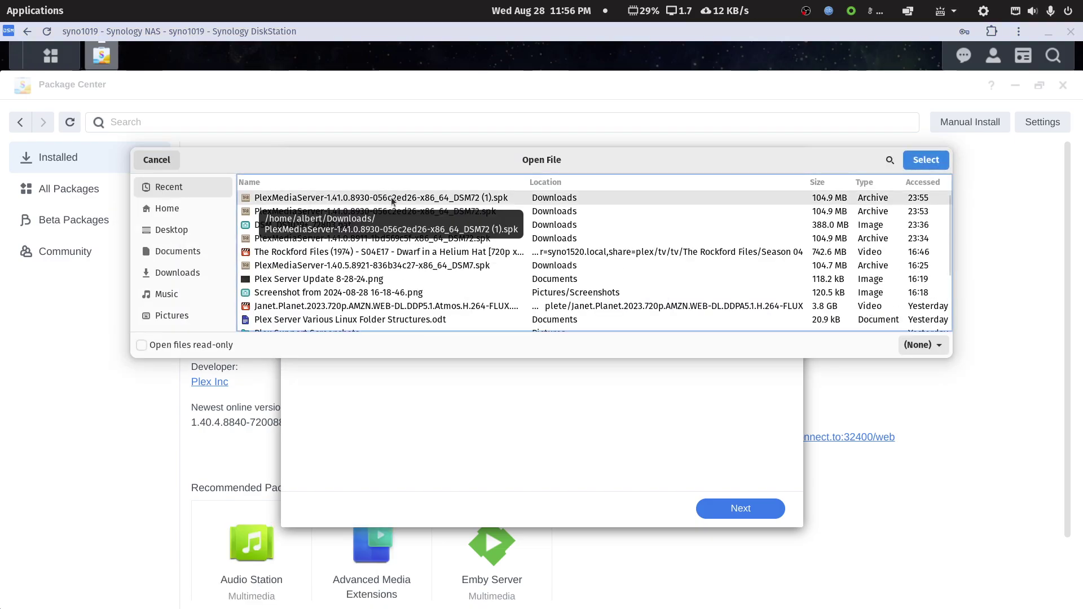
pyautogui.click(932, 160)
pyautogui.click(765, 515)
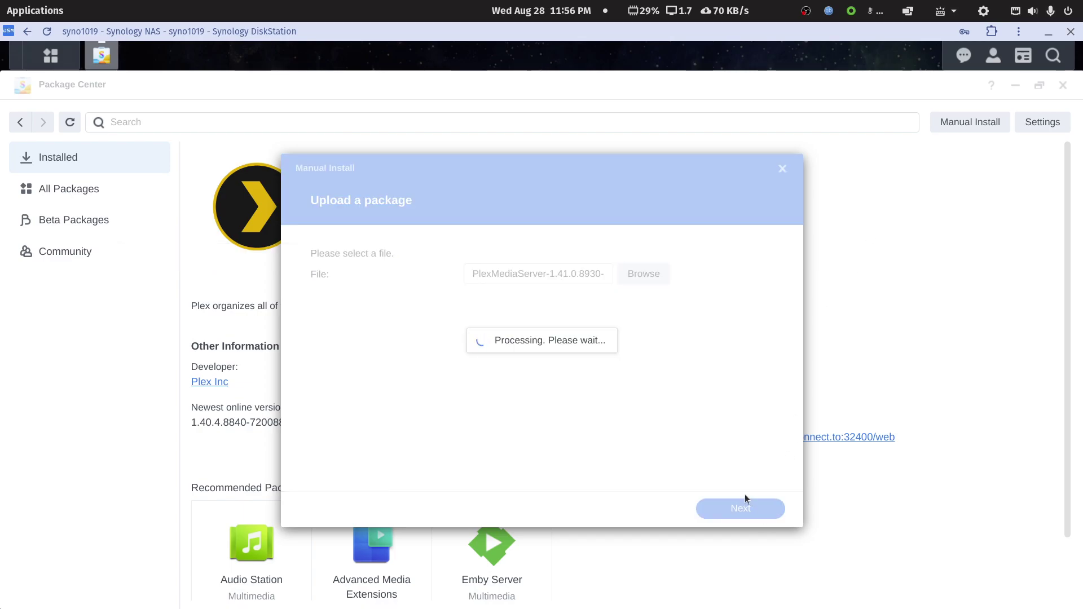
pyautogui.click(703, 383)
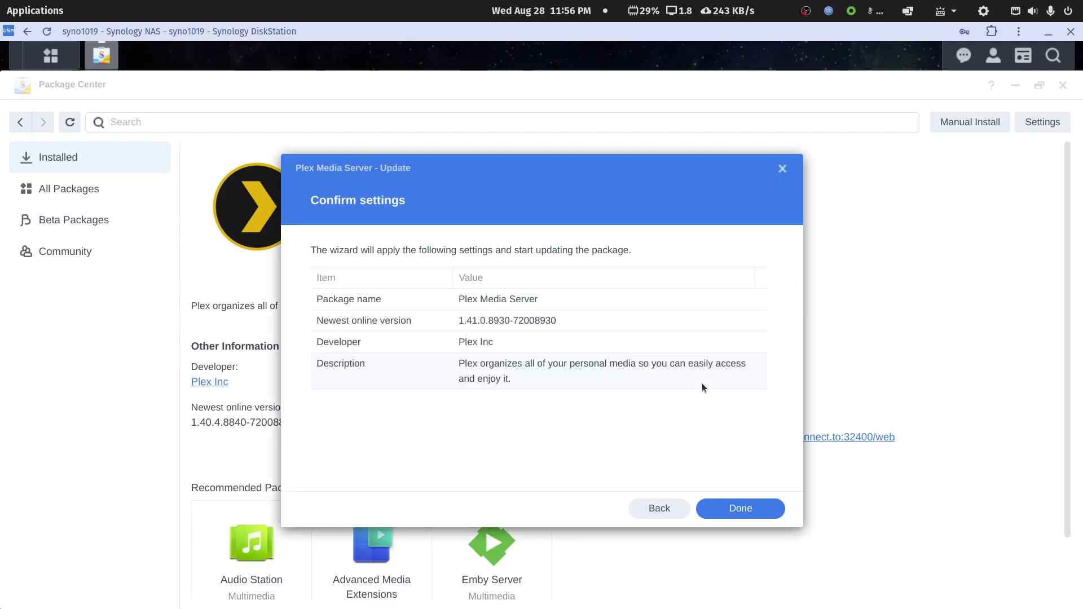
pyautogui.click(726, 508)
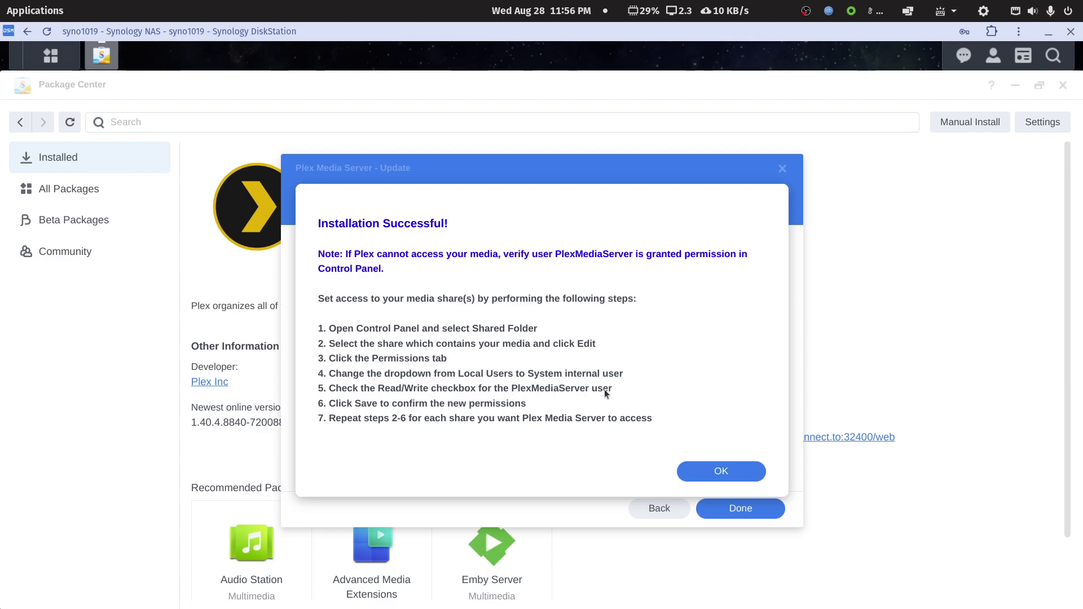
pyautogui.click(714, 470)
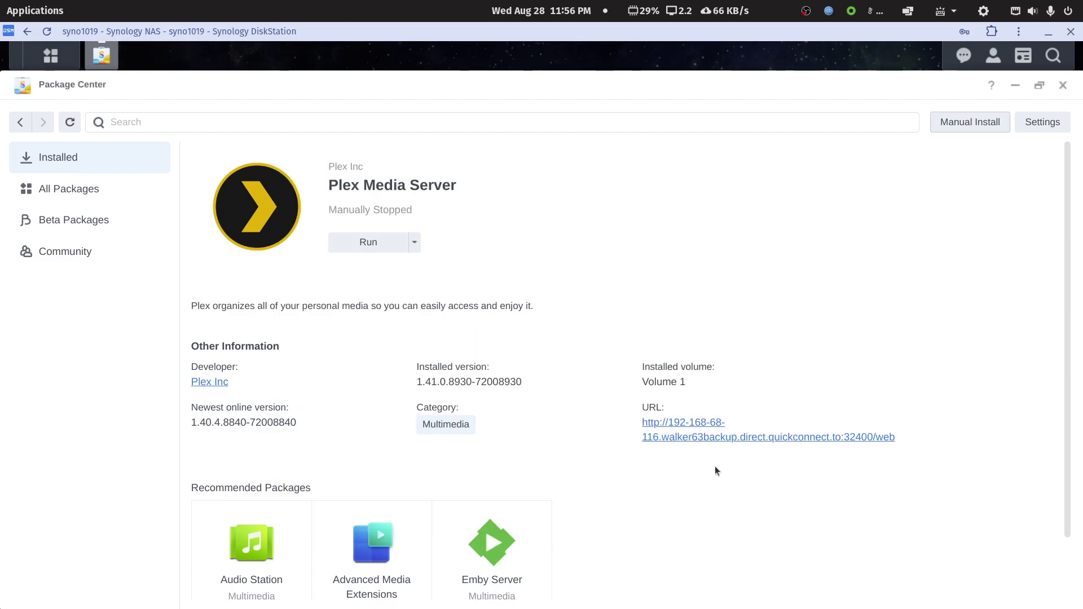
# Start the updated Plex Media Server package, then open the server's library list in Plex Web.
pyautogui.click(359, 247)
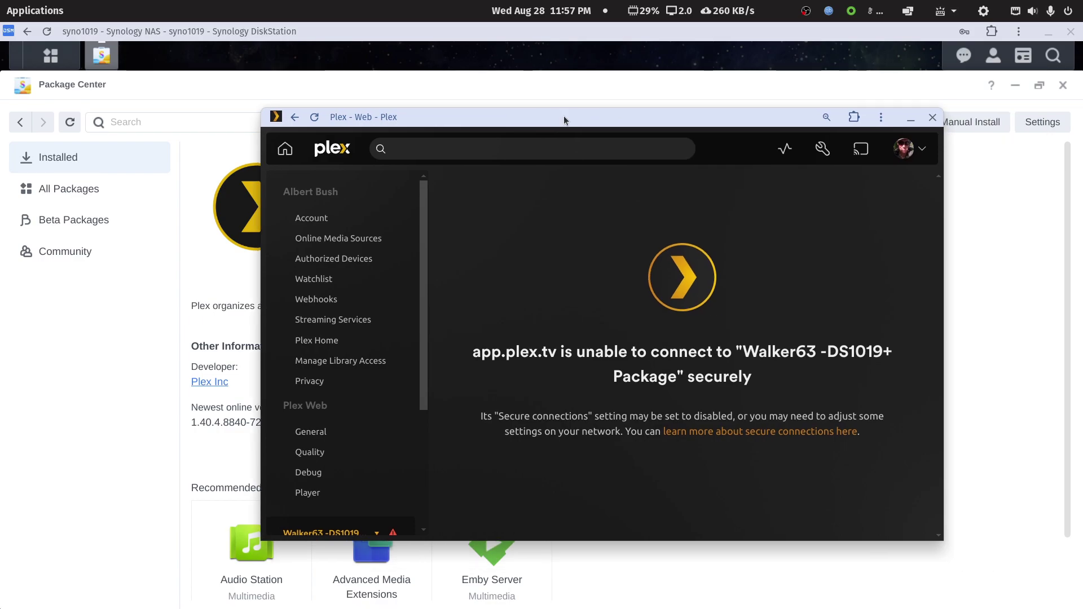
pyautogui.doubleClick(563, 116)
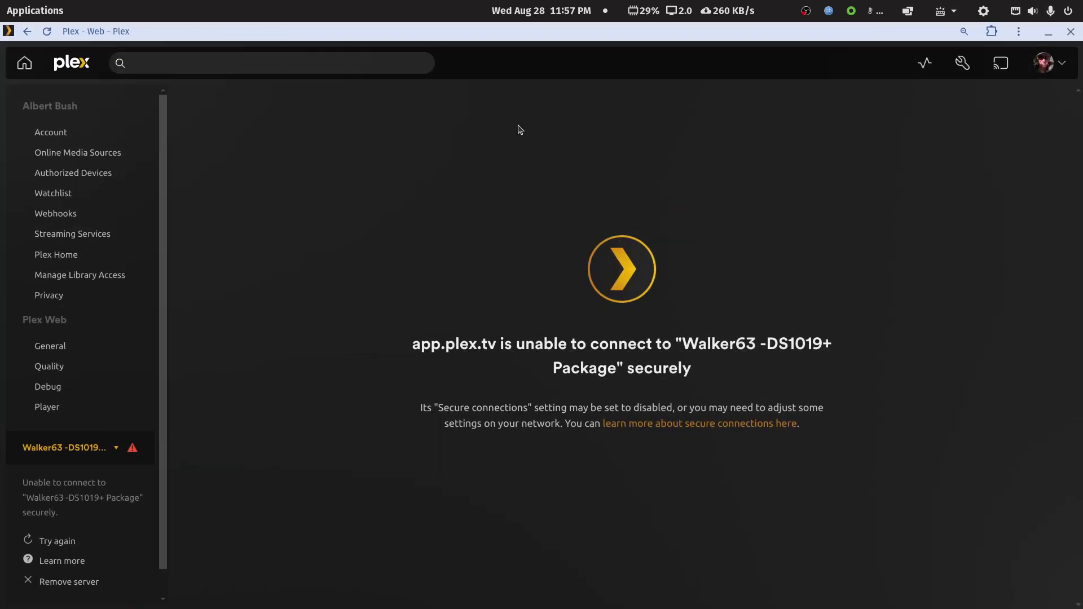
pyautogui.click(117, 449)
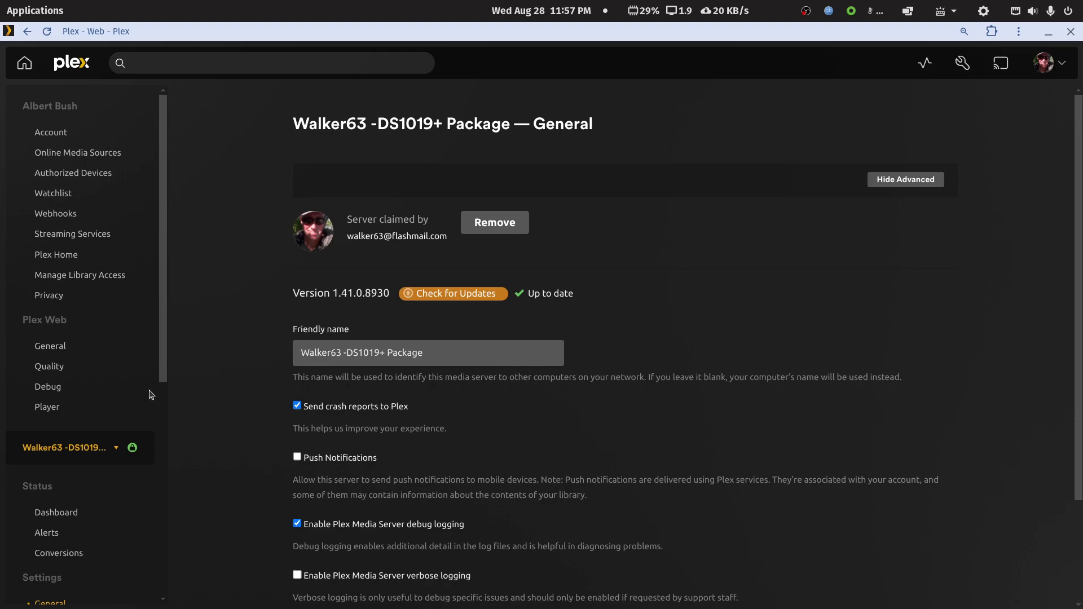
pyautogui.scroll(-3, 42, 460)
pyautogui.scroll(-9, 42, 463)
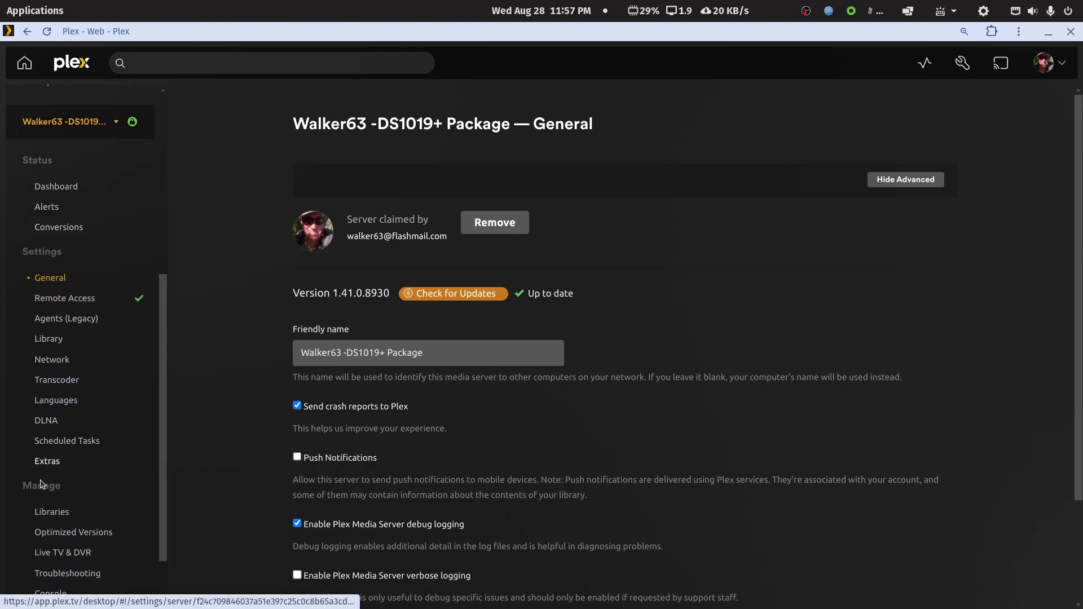
pyautogui.click(48, 511)
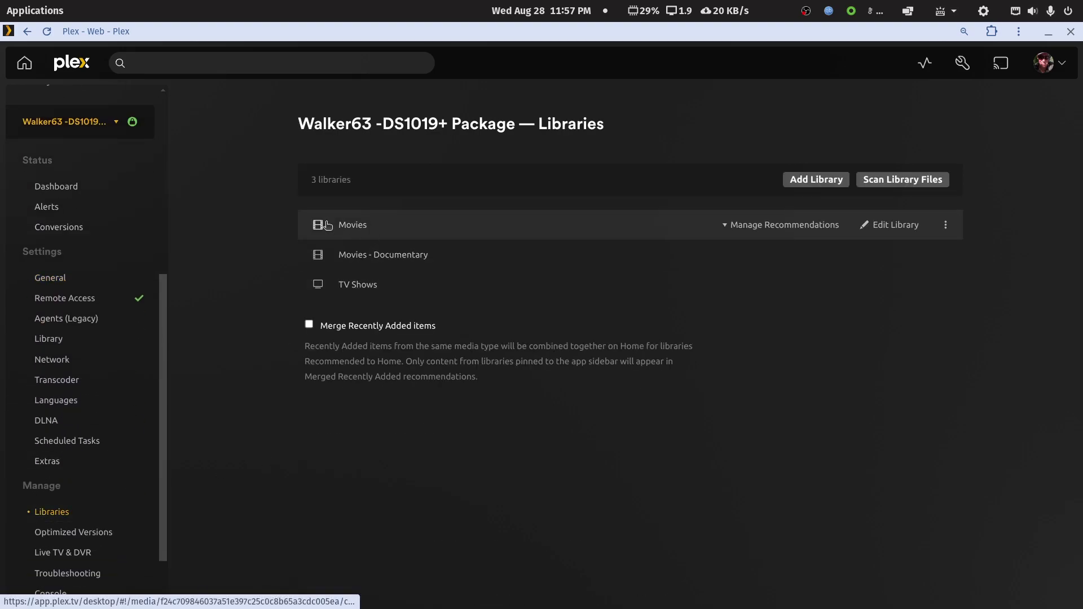
# Play Big Buck Bunny from the Movies library to test streaming, then close the player.
pyautogui.click(354, 225)
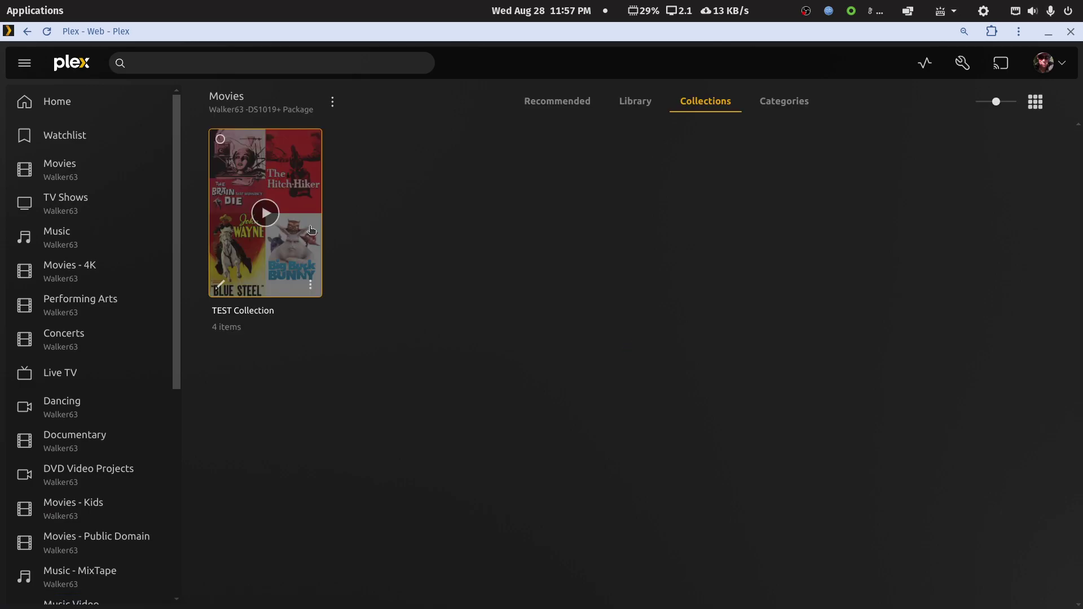
pyautogui.click(629, 107)
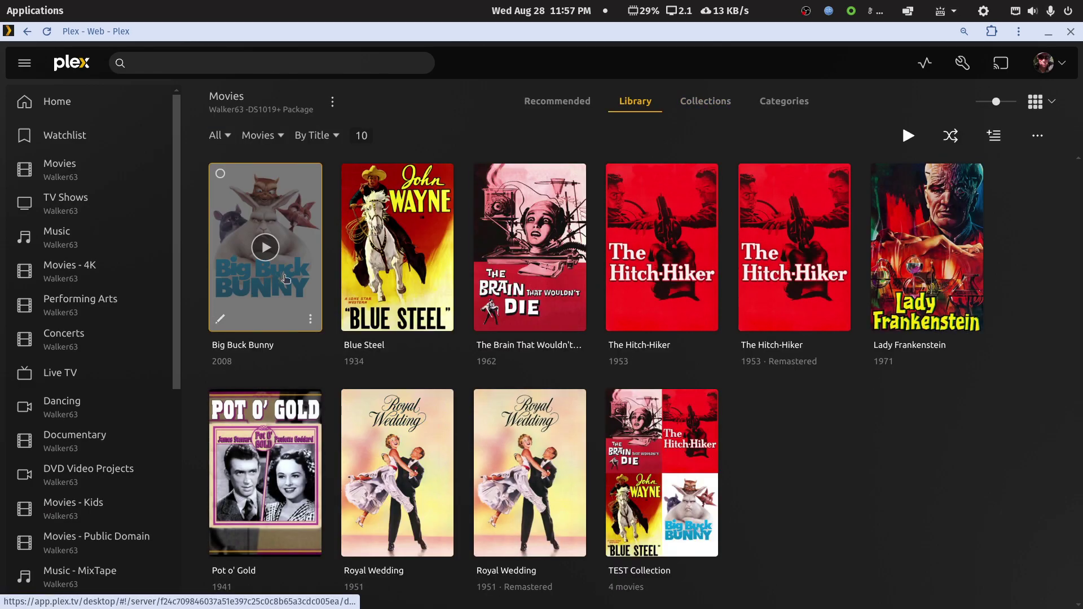
pyautogui.click(265, 248)
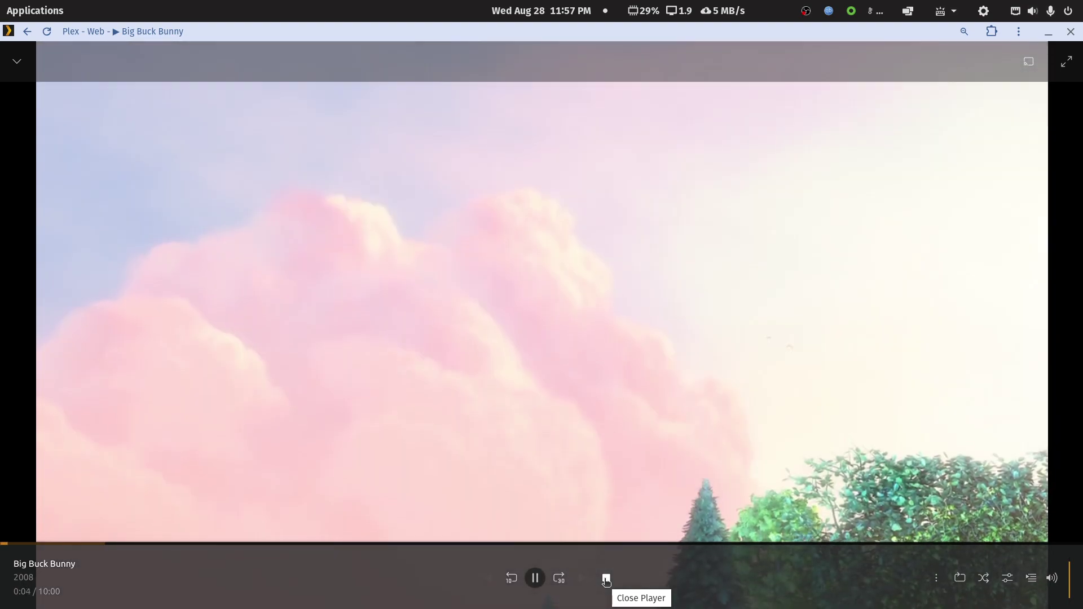
pyautogui.click(606, 579)
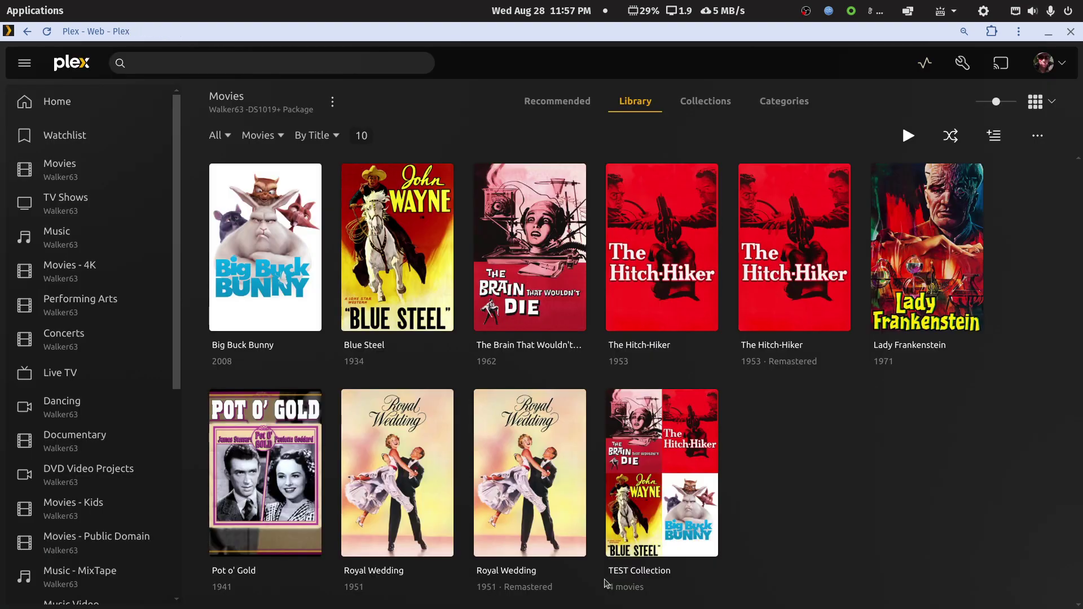
pyautogui.doubleClick(884, 33)
pyautogui.click(674, 35)
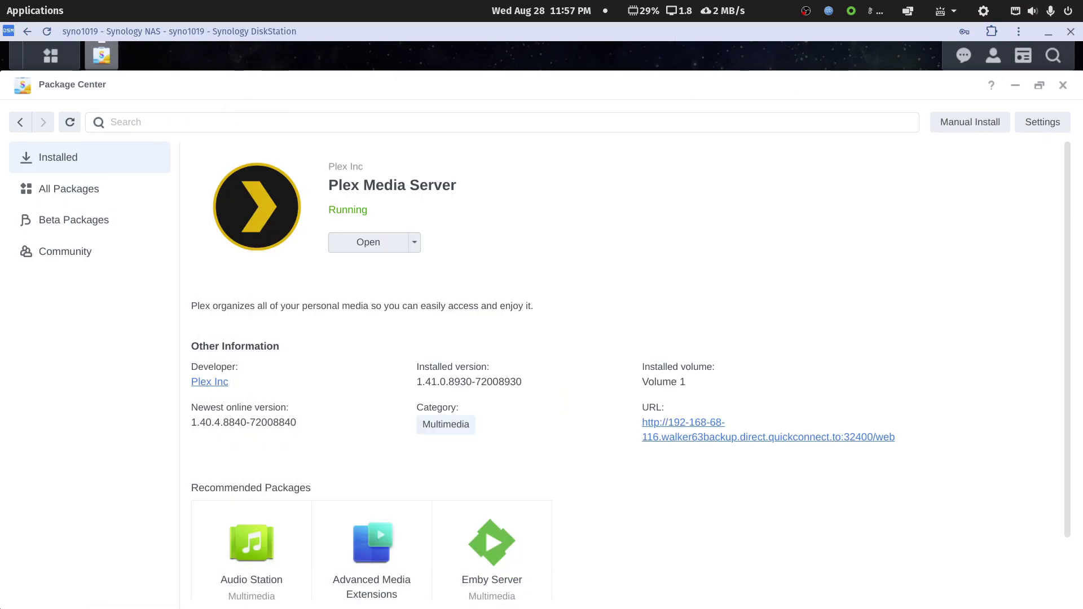
pyautogui.moveTo(1082, 105); pyautogui.dragTo(809, 40)
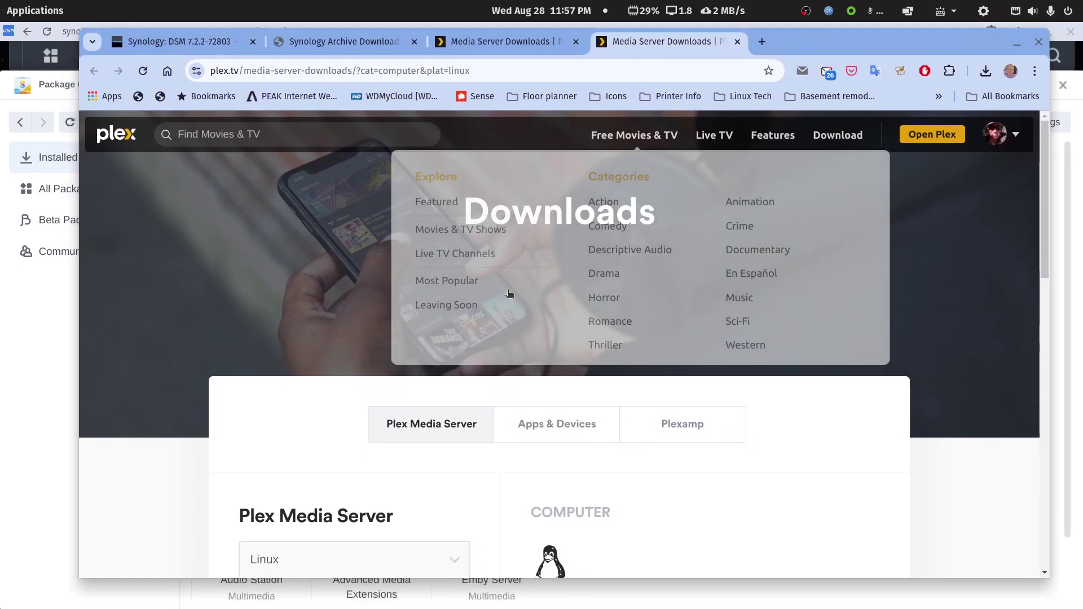
pyautogui.click(176, 41)
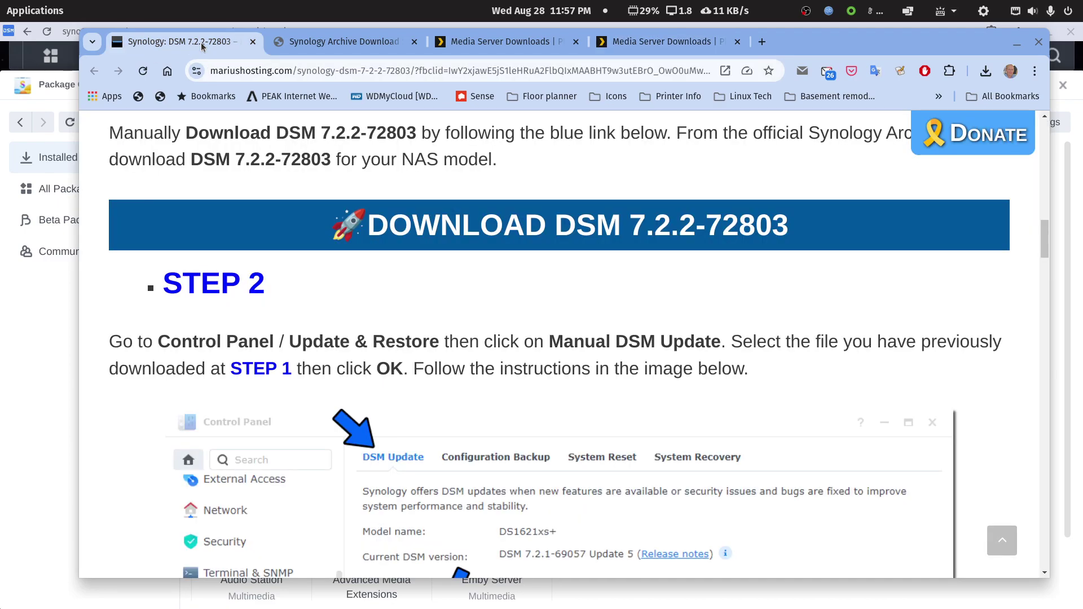
pyautogui.scroll(15, 455, 339)
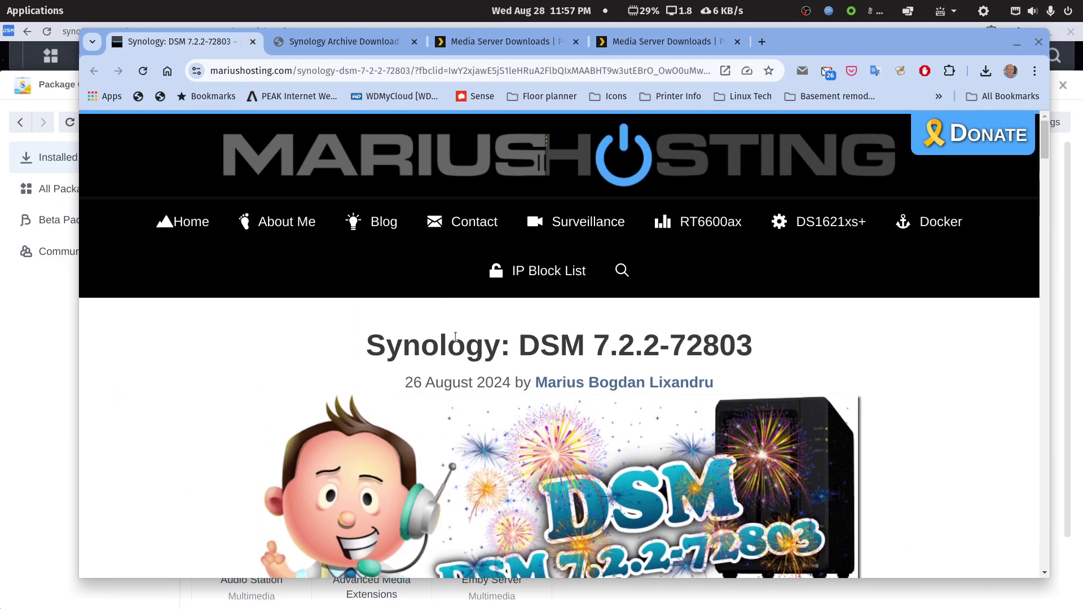
pyautogui.scroll(-1, 457, 339)
pyautogui.scroll(1, 459, 341)
pyautogui.scroll(-12, 459, 367)
pyautogui.scroll(-6, 500, 433)
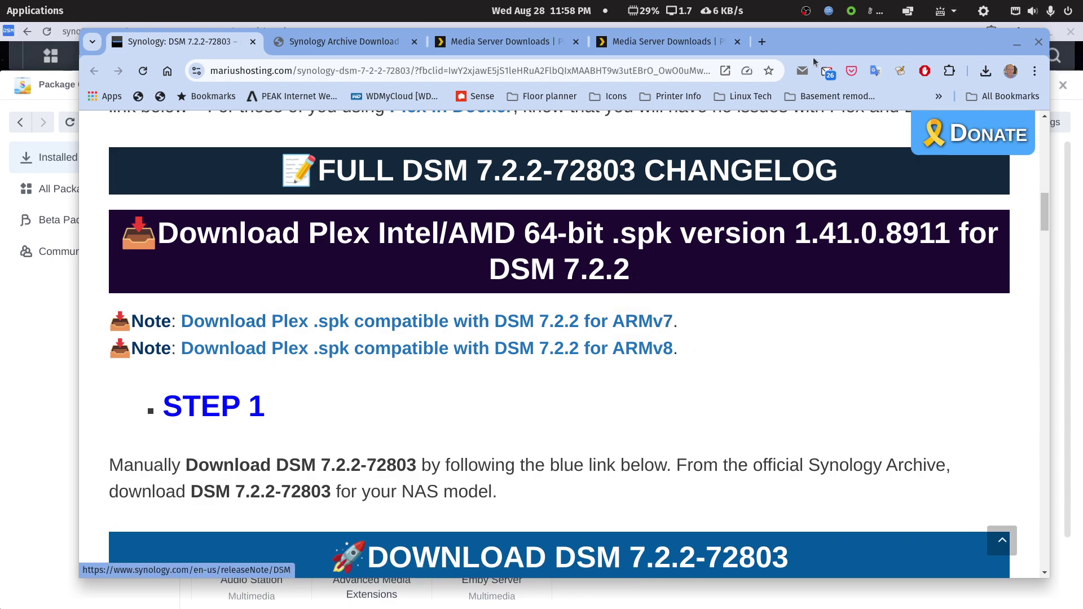
pyautogui.middleClick(829, 48)
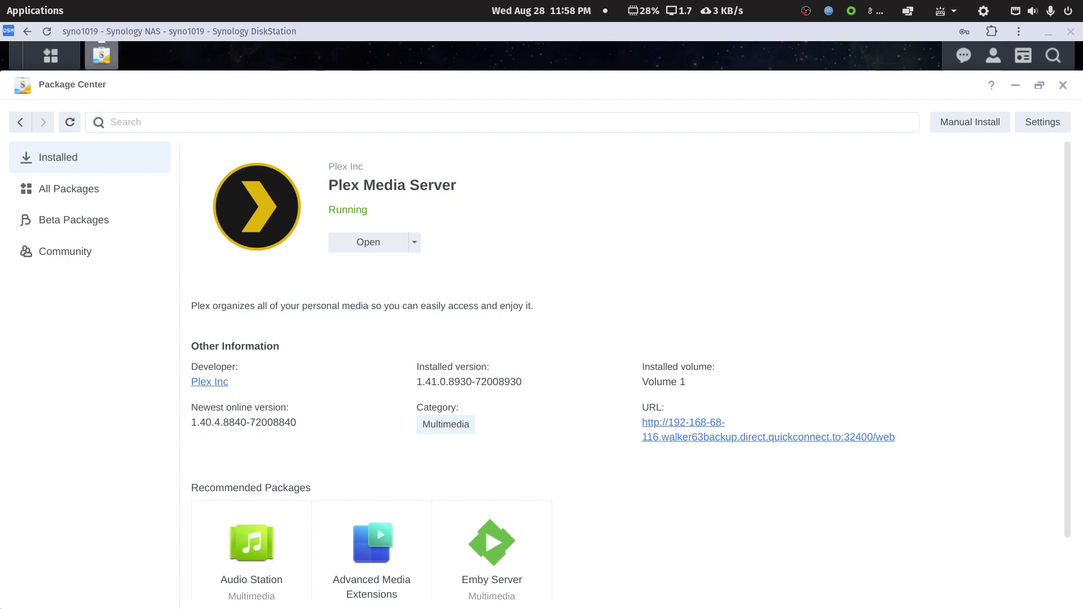
pyautogui.moveTo(660, 606)
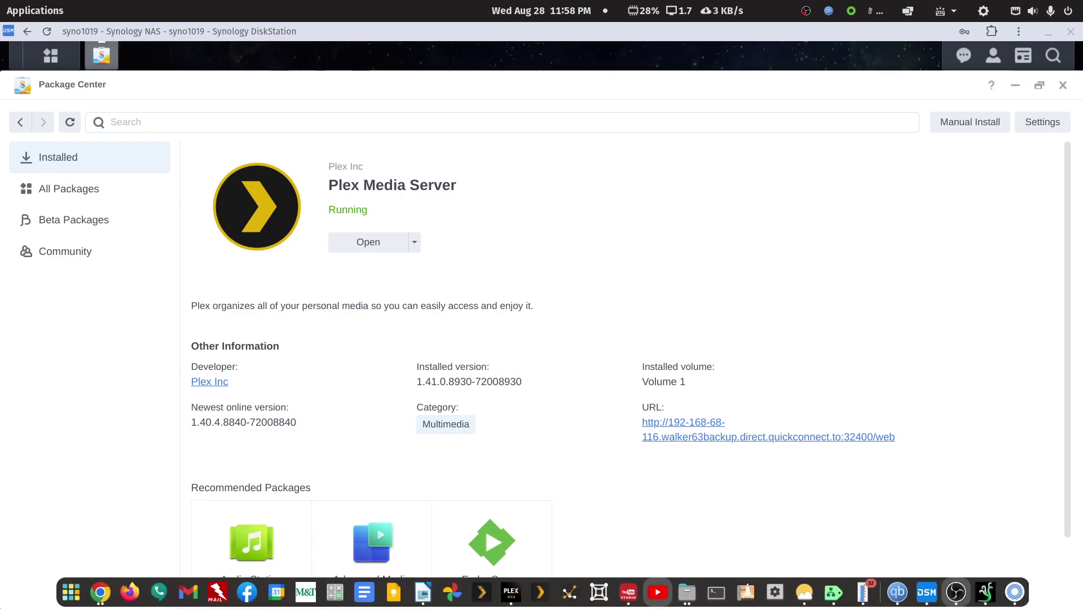
# Bring up the Plex Web window from the dock.
pyautogui.click(515, 604)
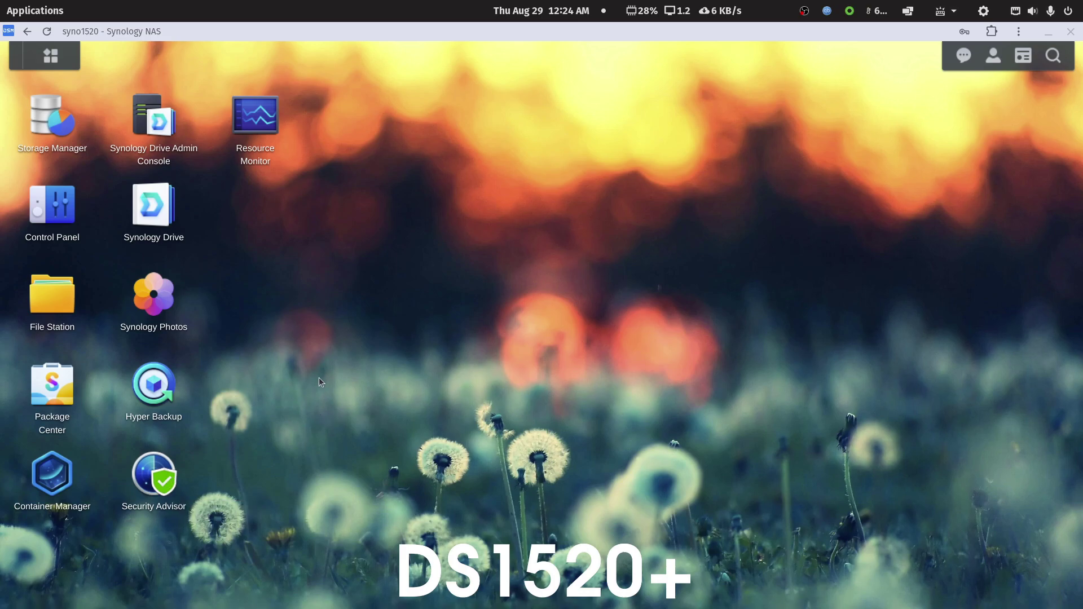
pyautogui.click(57, 204)
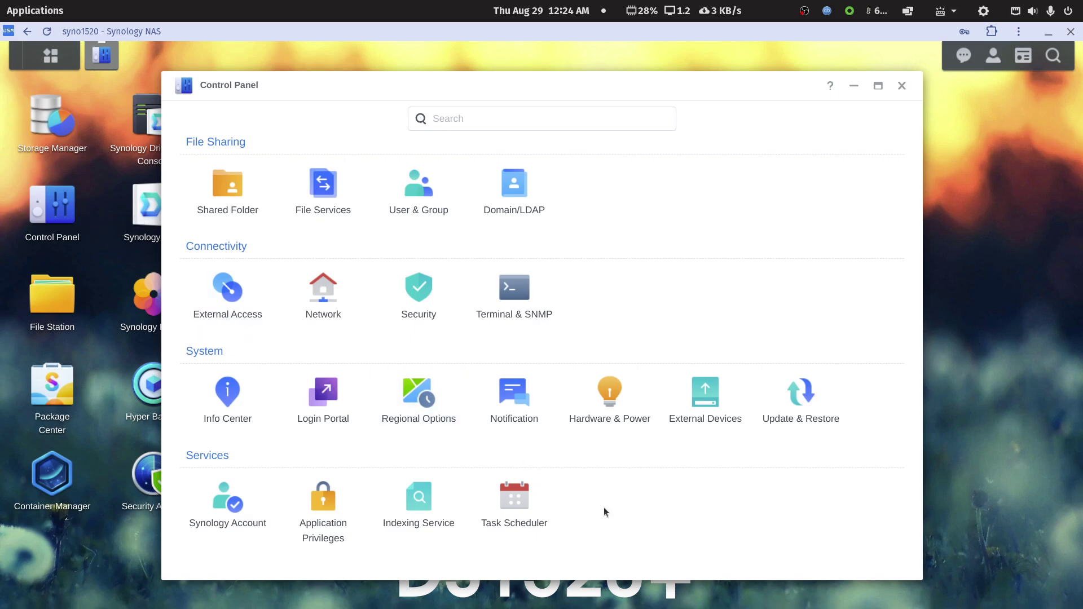
pyautogui.click(803, 401)
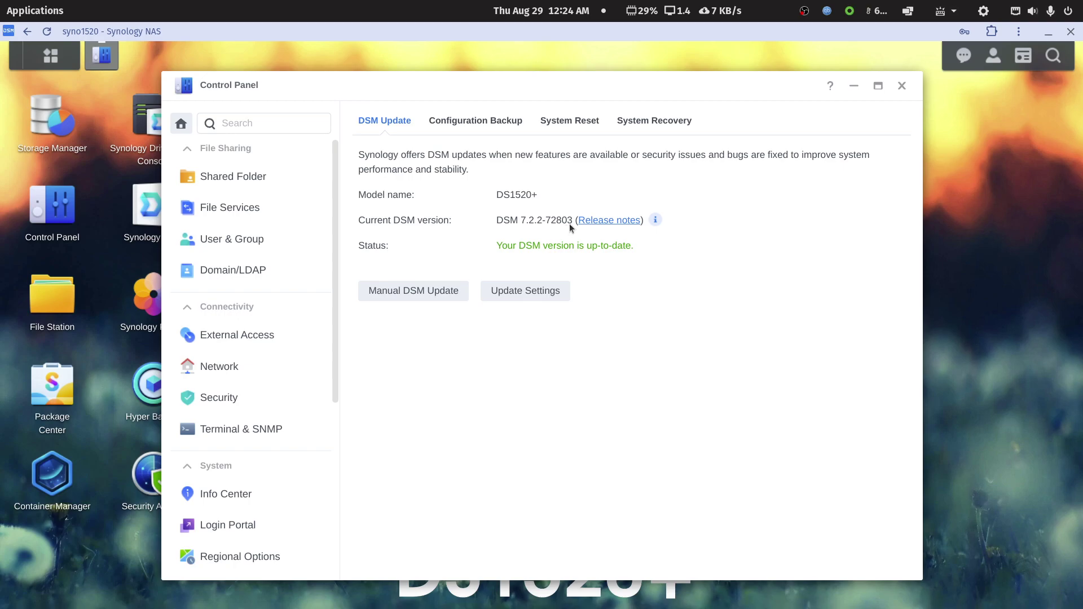
pyautogui.click(902, 85)
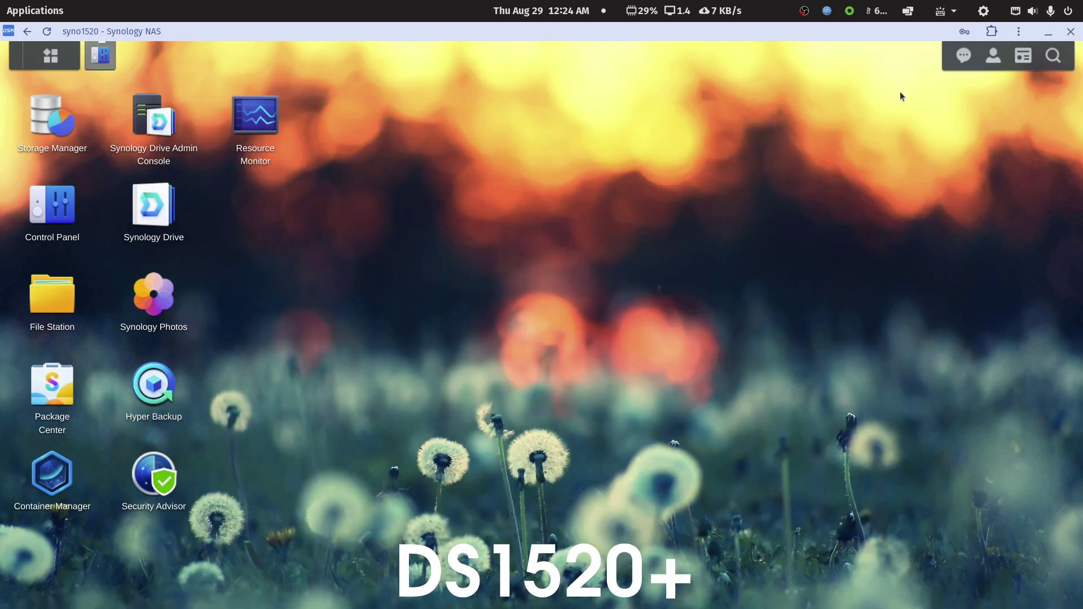
# Open Package Center's Installed list and the Plex Media Server details, Stopped at 1.40.5.8921-7000.
pyautogui.click(52, 391)
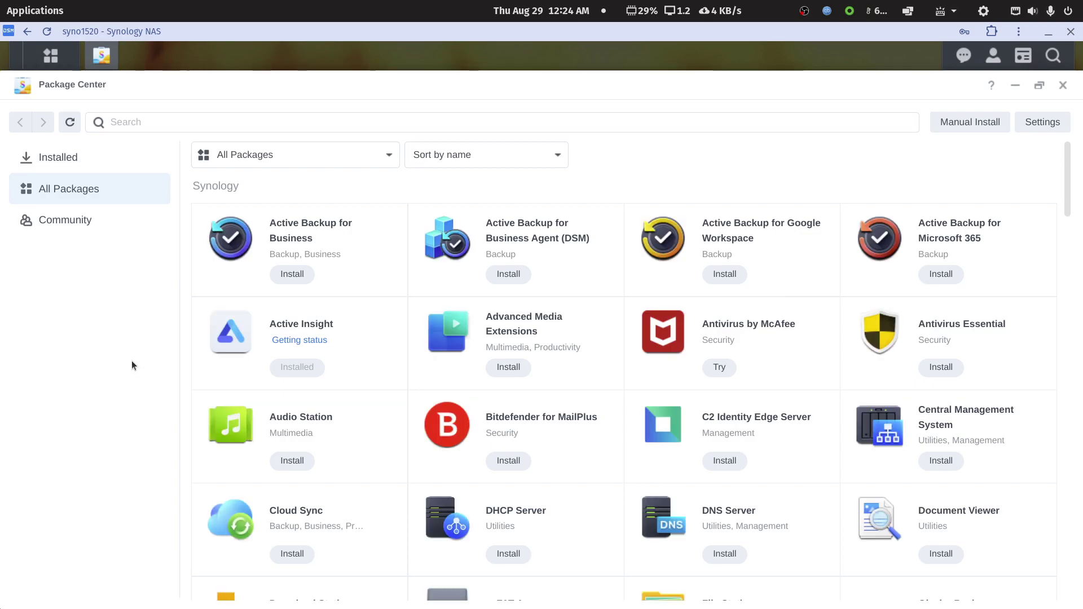
pyautogui.click(61, 158)
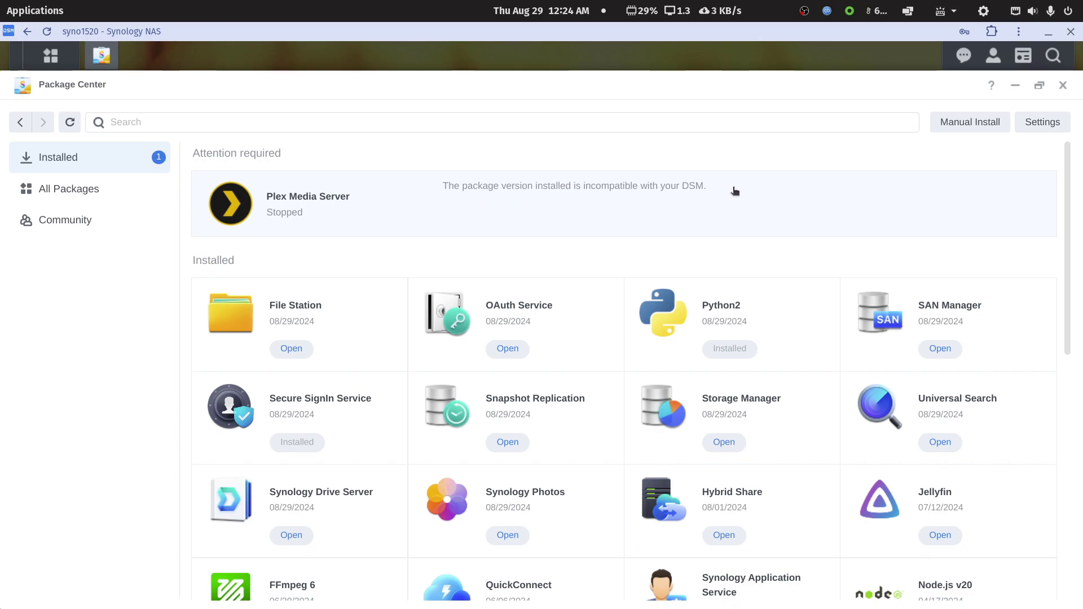
pyautogui.click(341, 199)
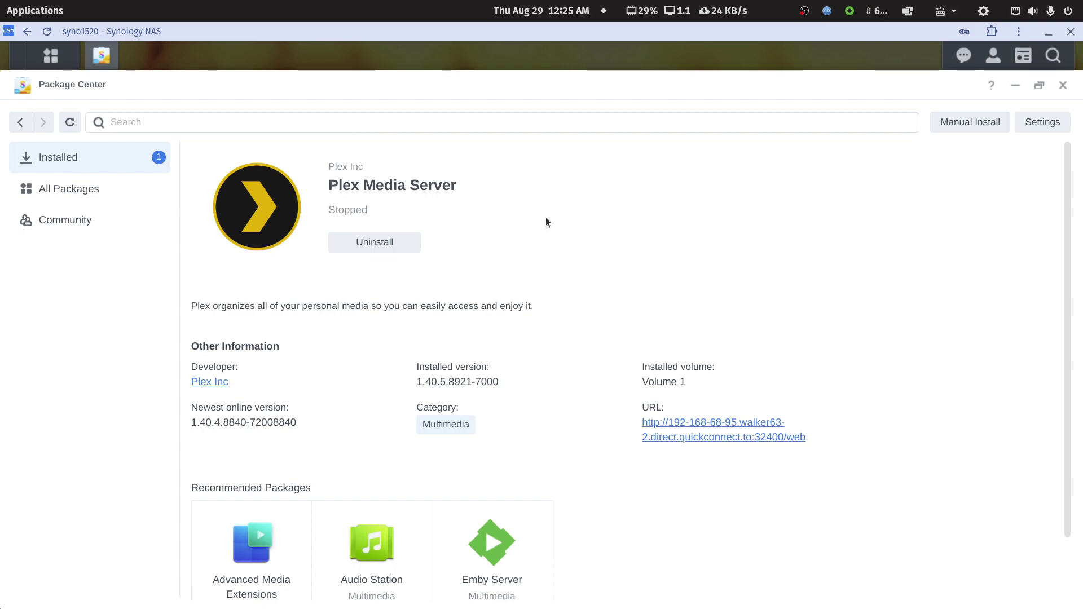
# Manually install the PlexMediaServer-1.41.0.8930 .spk on the DS1520+, agreeing to the third-party warning.
pyautogui.click(976, 125)
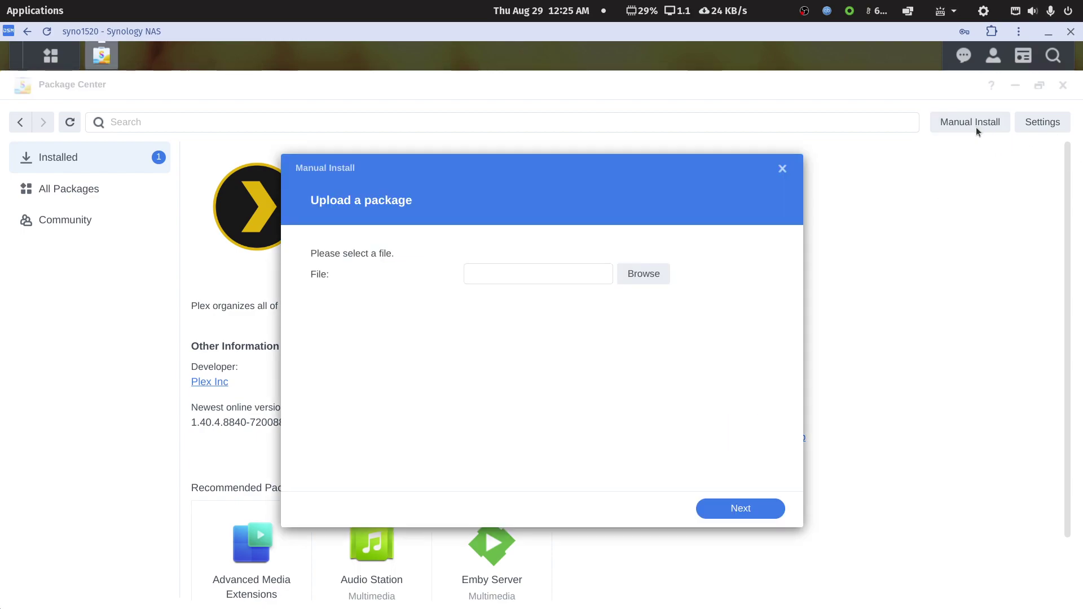
pyautogui.click(644, 275)
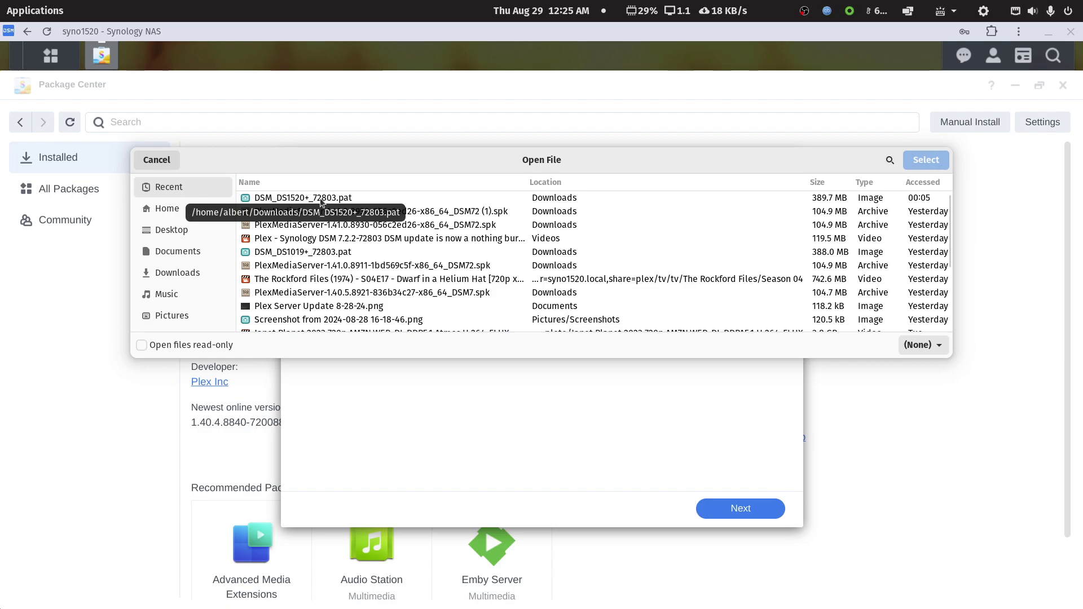
pyautogui.click(450, 213)
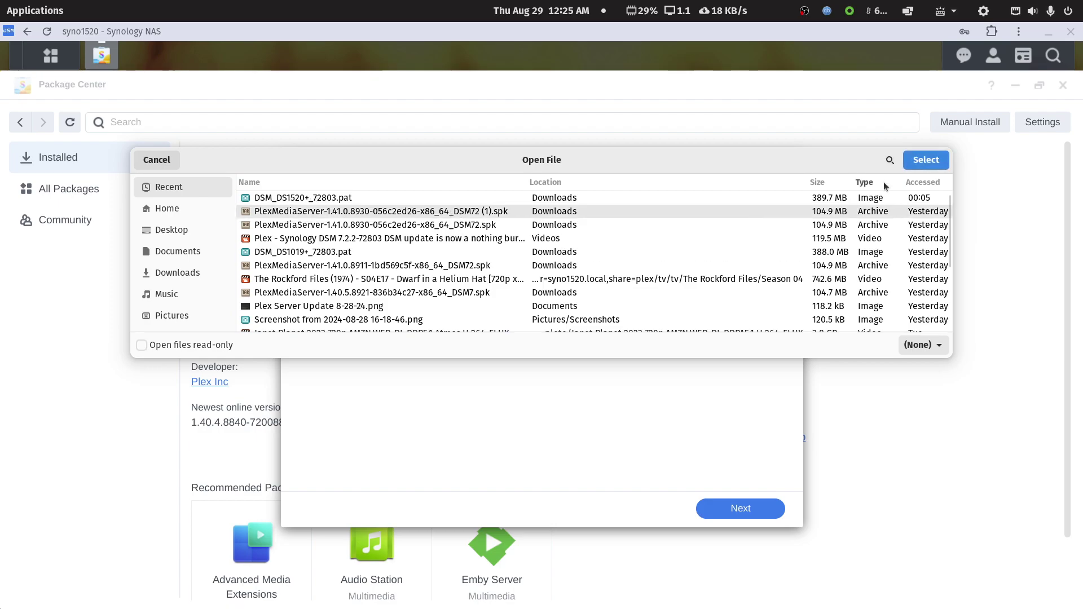
pyautogui.click(917, 161)
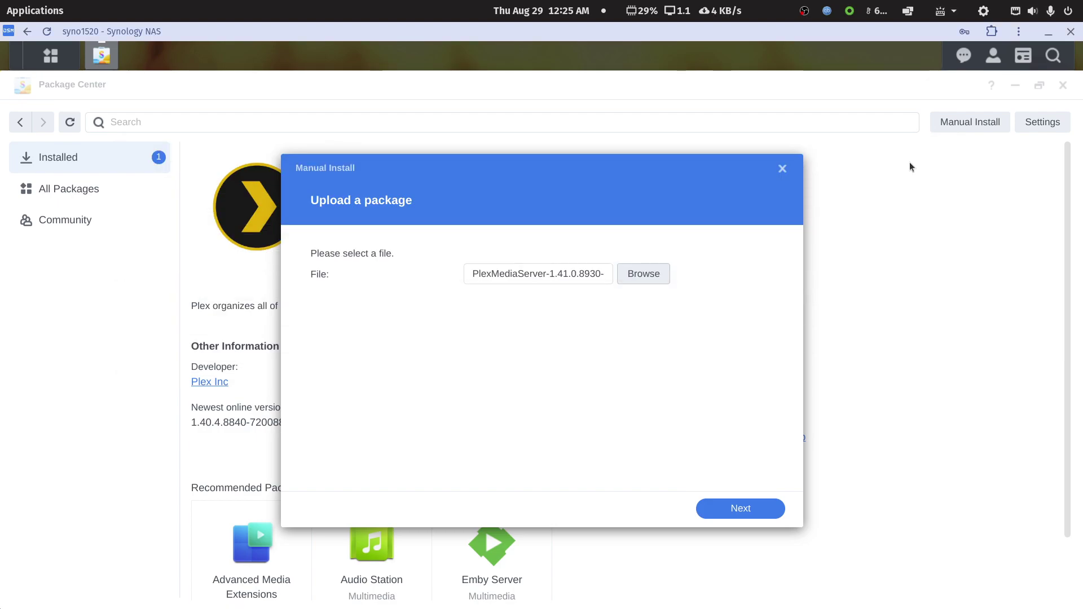
pyautogui.click(724, 514)
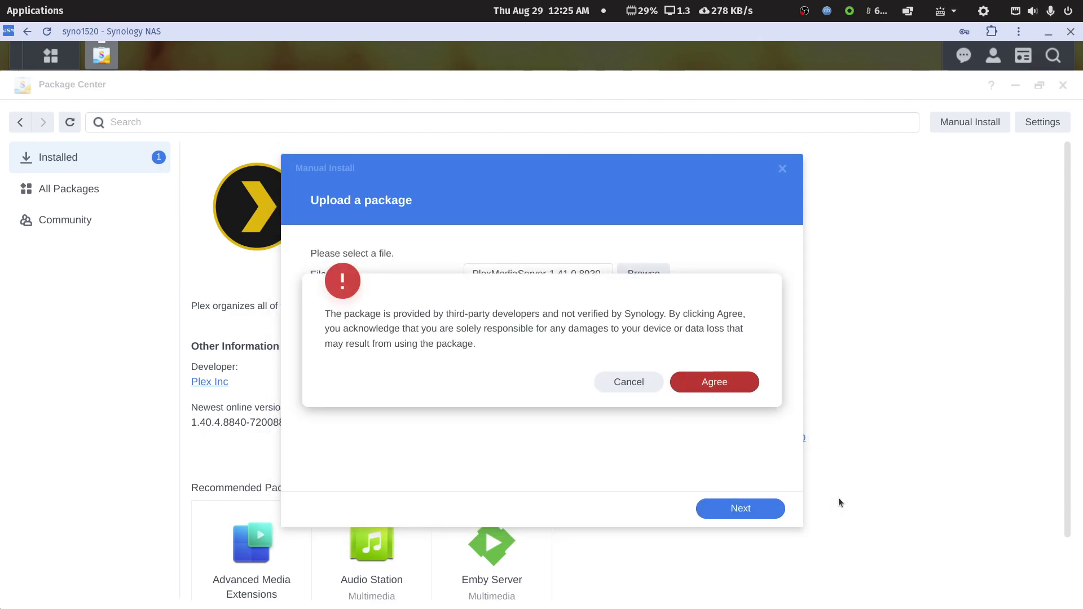
pyautogui.click(700, 383)
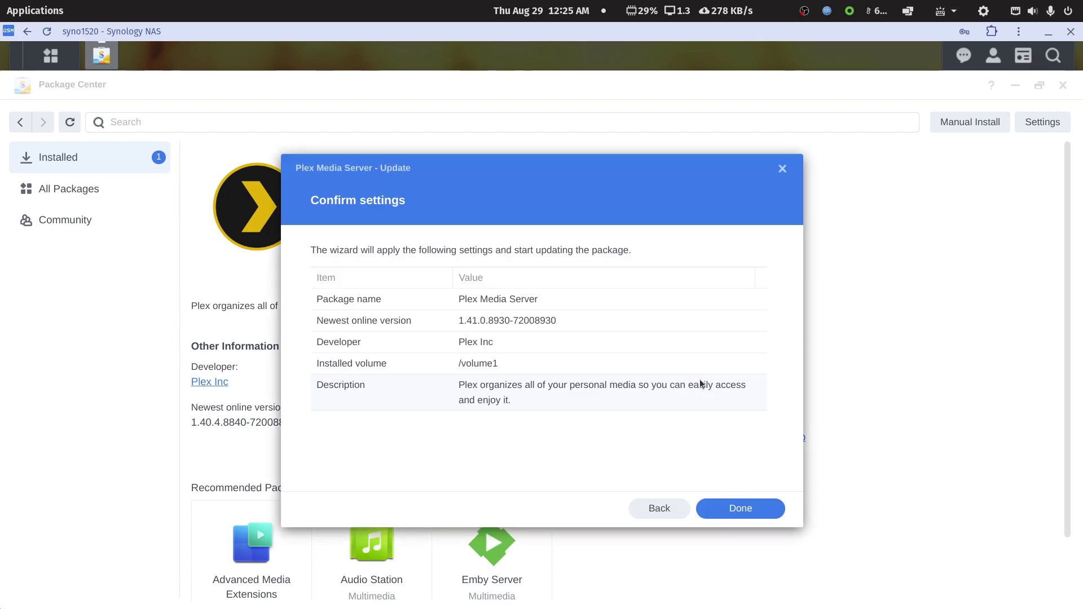
pyautogui.click(735, 514)
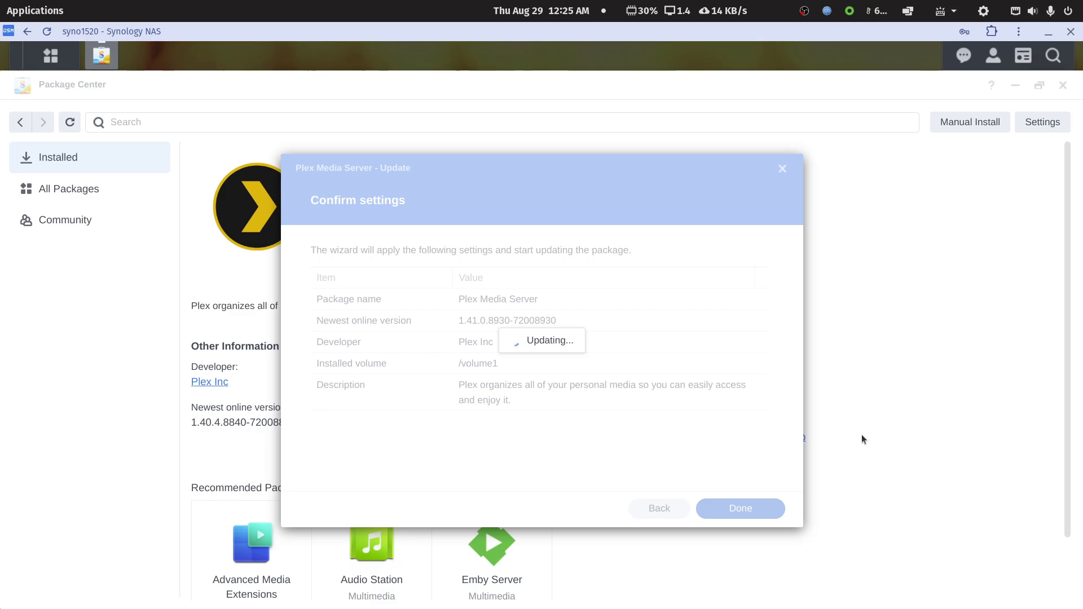
# In Plex Web, dismiss the Limited Connection notice and confirm the DS1520+ server lists version 1.41.0.8930.
pyautogui.moveTo(689, 603)
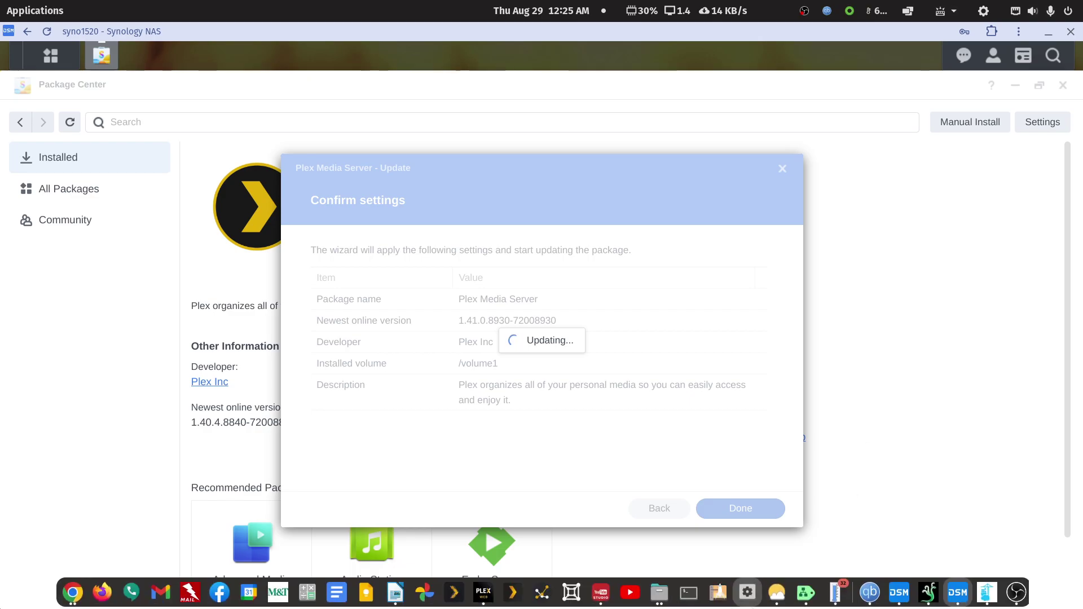
pyautogui.click(483, 593)
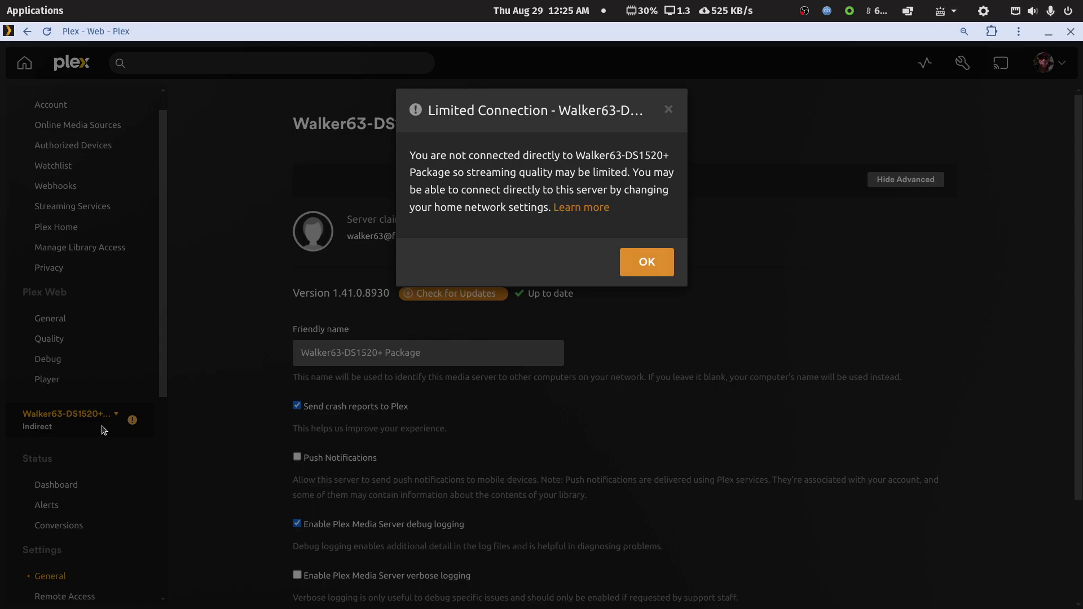
pyautogui.click(636, 266)
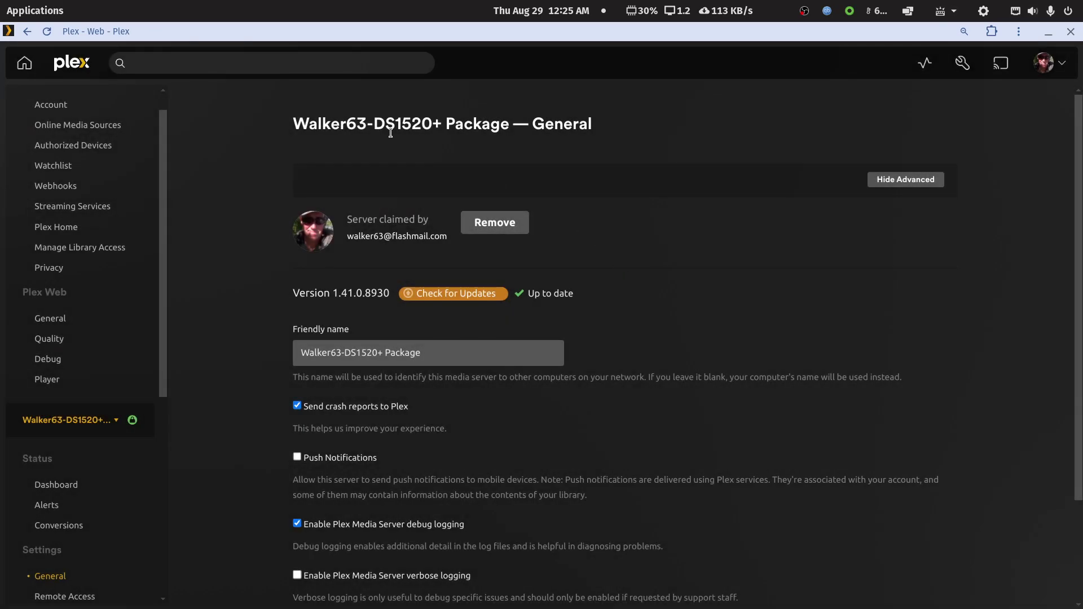
pyautogui.click(119, 420)
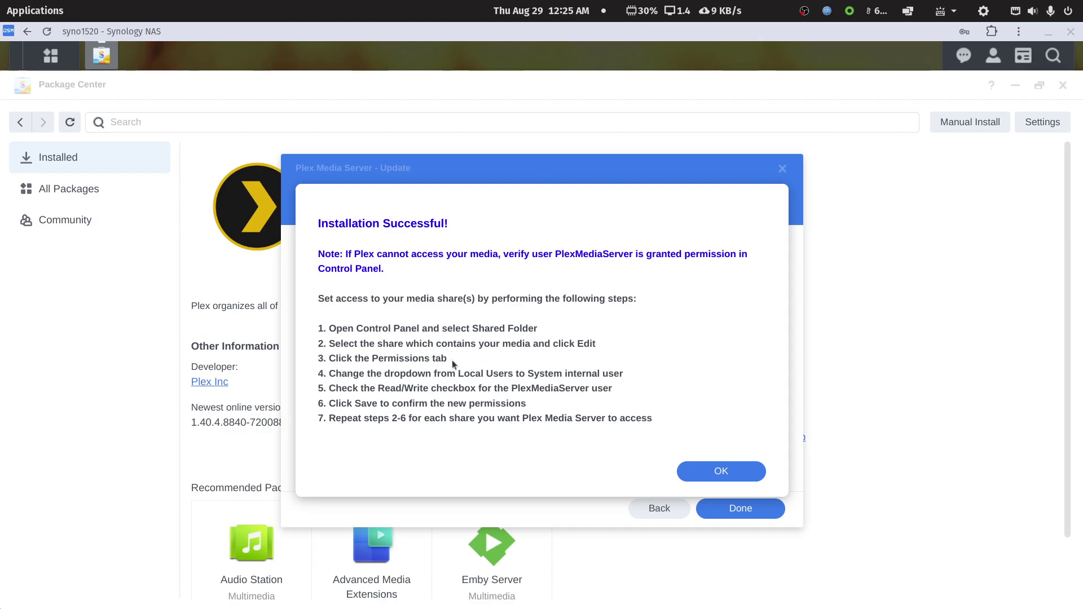
# Dismiss DSM's Installation Successful notice, then center and maximize the Plex Web window.
pyautogui.click(704, 474)
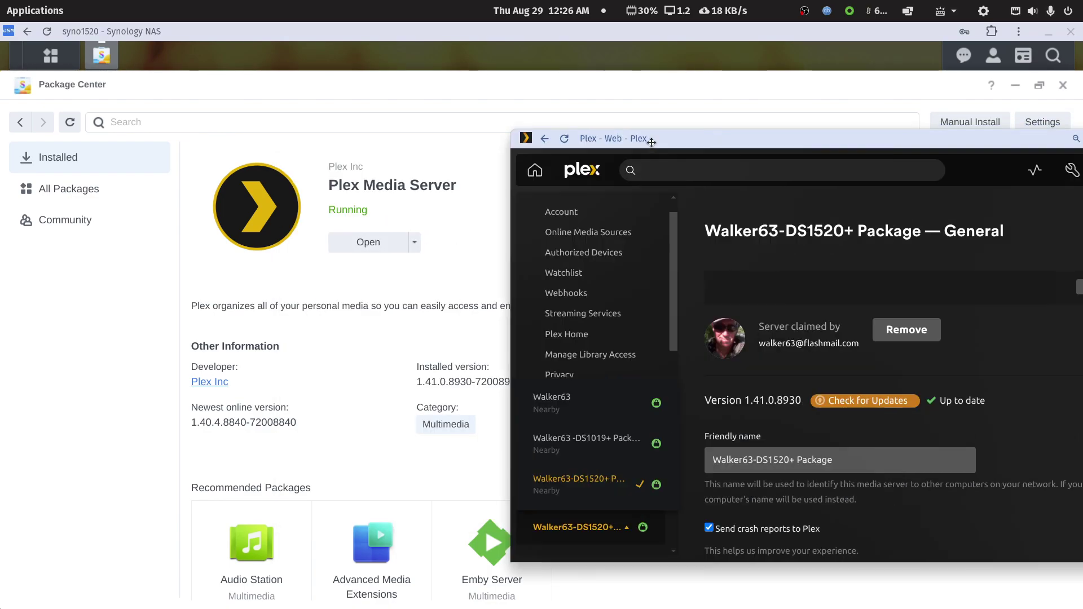
pyautogui.moveTo(675, 142); pyautogui.dragTo(403, 85)
pyautogui.doubleClick(402, 85)
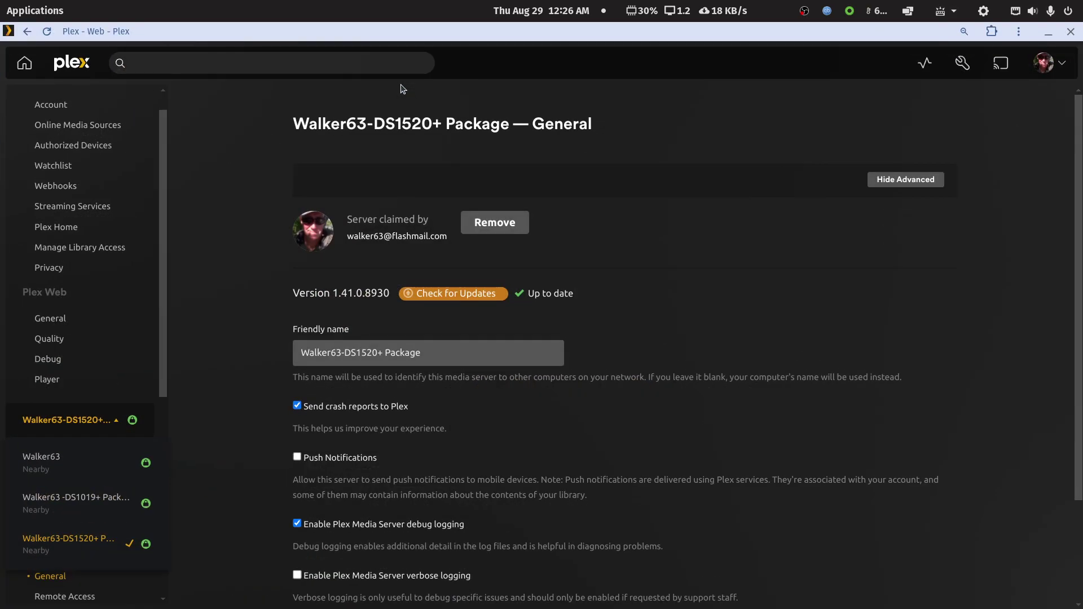
# Switch Plex Web to the Walker63-DS1520+ Package server, which reports version 1.41.0.8930.
pyautogui.click(35, 461)
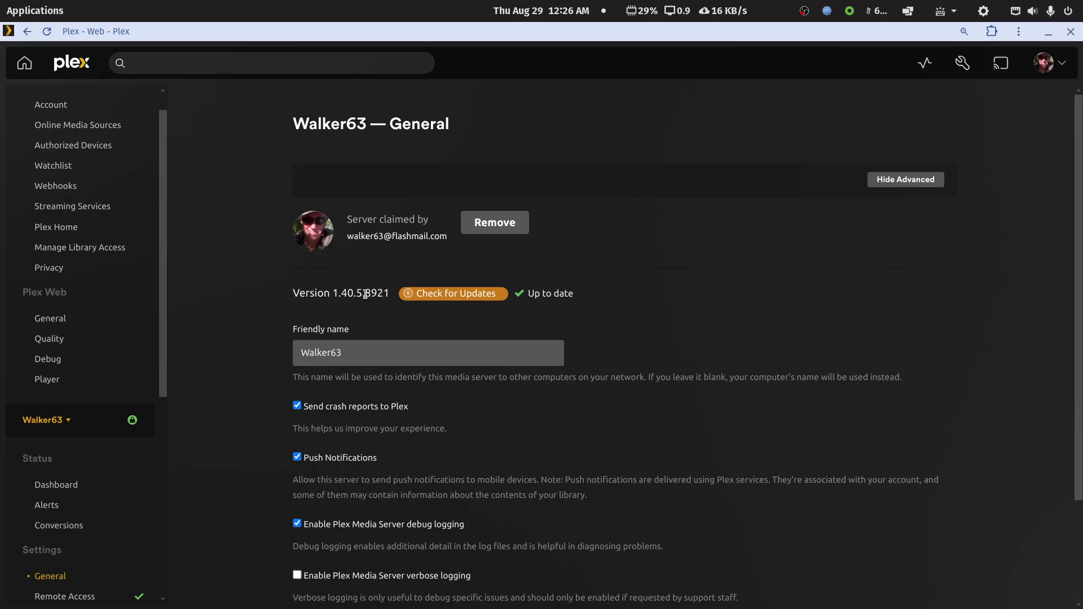
pyautogui.click(51, 420)
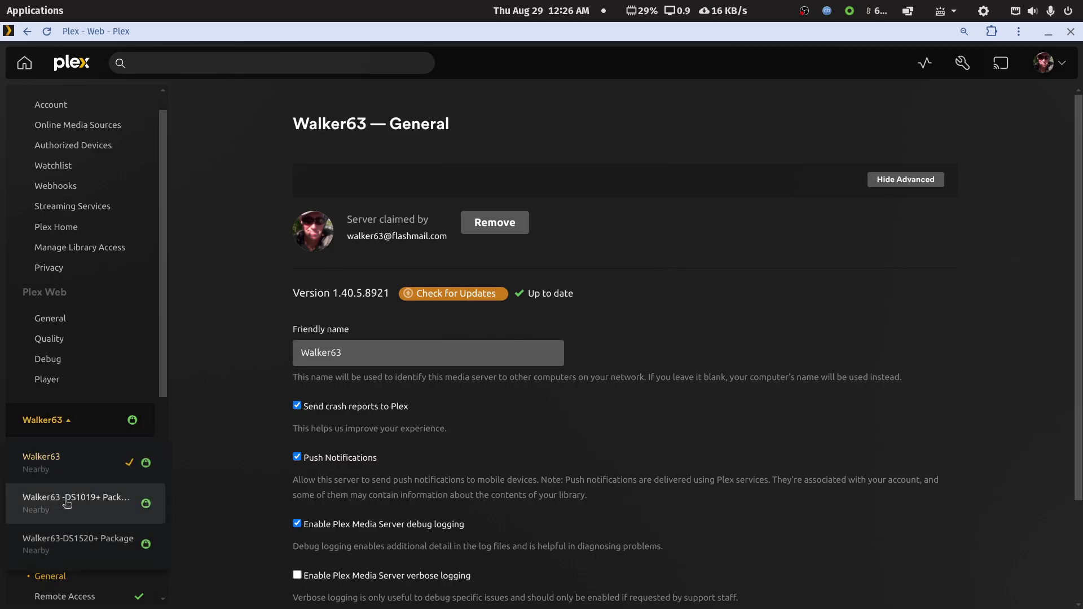
pyautogui.click(86, 538)
pyautogui.scroll(-6, 141, 418)
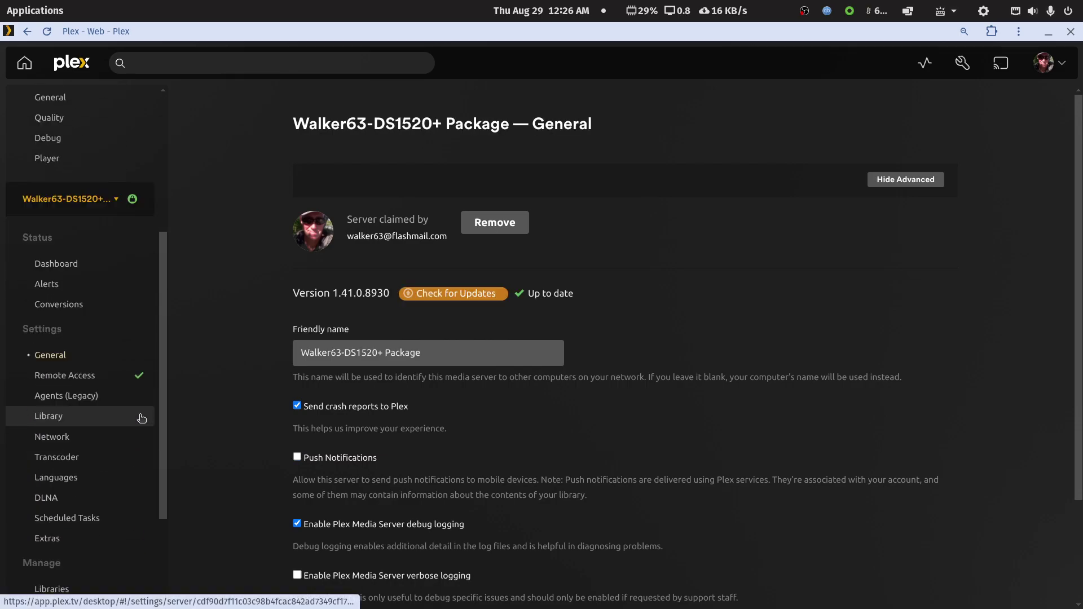
# Play Royal Wedding from the package server's Movies library, stop it, and go back.
pyautogui.click(76, 452)
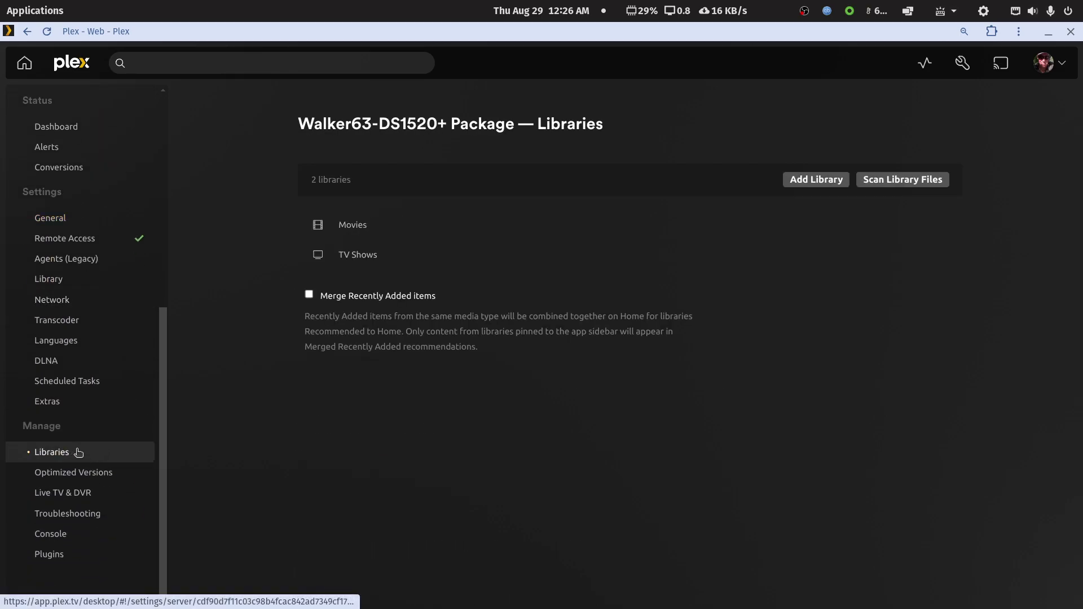
pyautogui.click(360, 228)
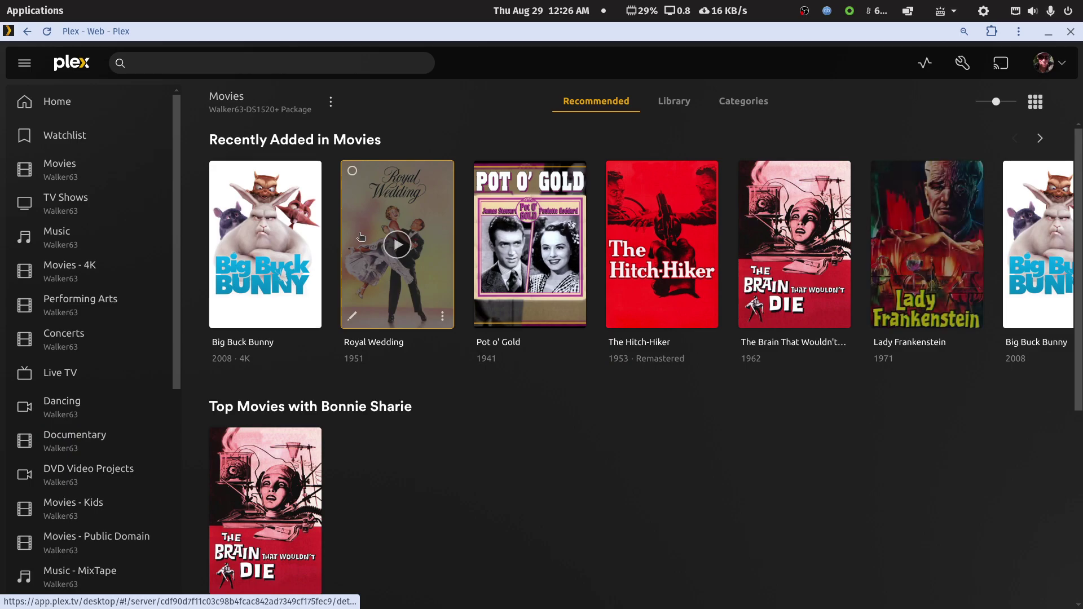
pyautogui.moveTo(401, 244)
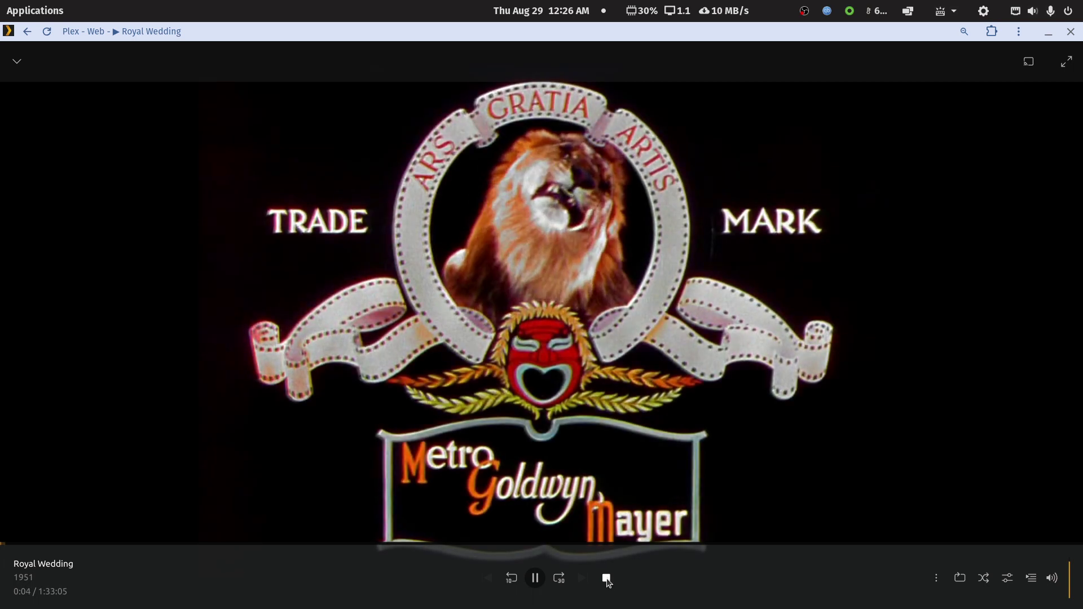
pyautogui.click(608, 579)
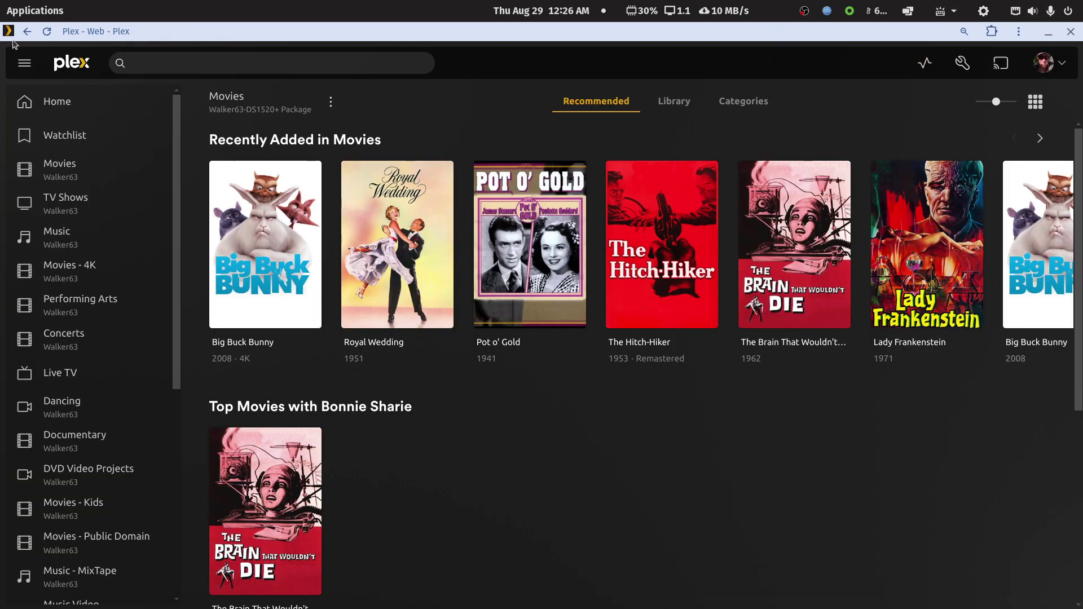
pyautogui.click(27, 31)
# Stop the Plex Media Server package in Package Center, then launch Container Manager.
pyautogui.hotkey('alt', 'Tab')
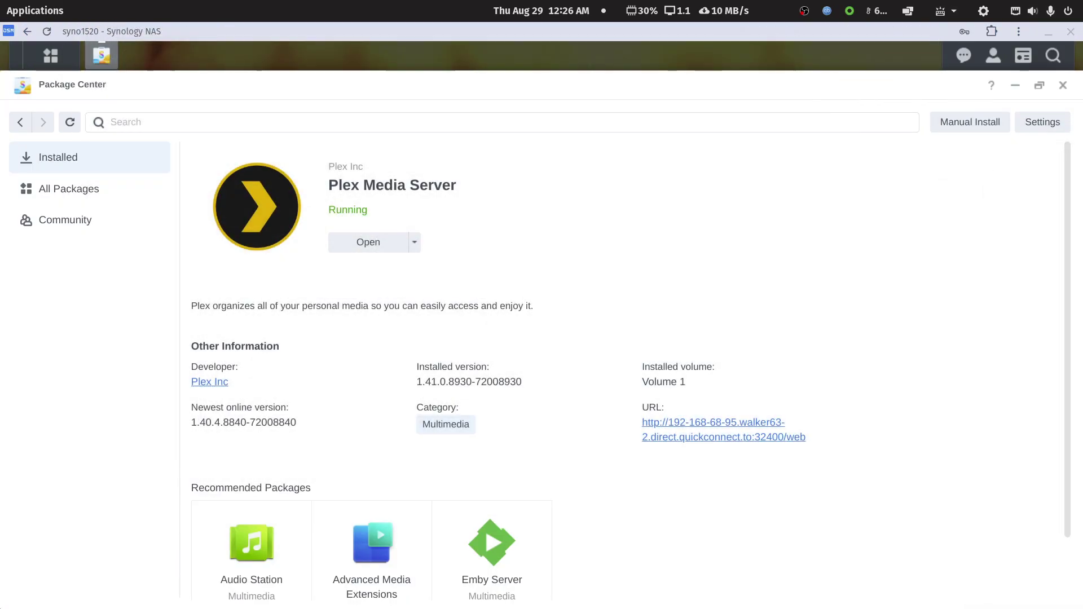
pyautogui.click(414, 242)
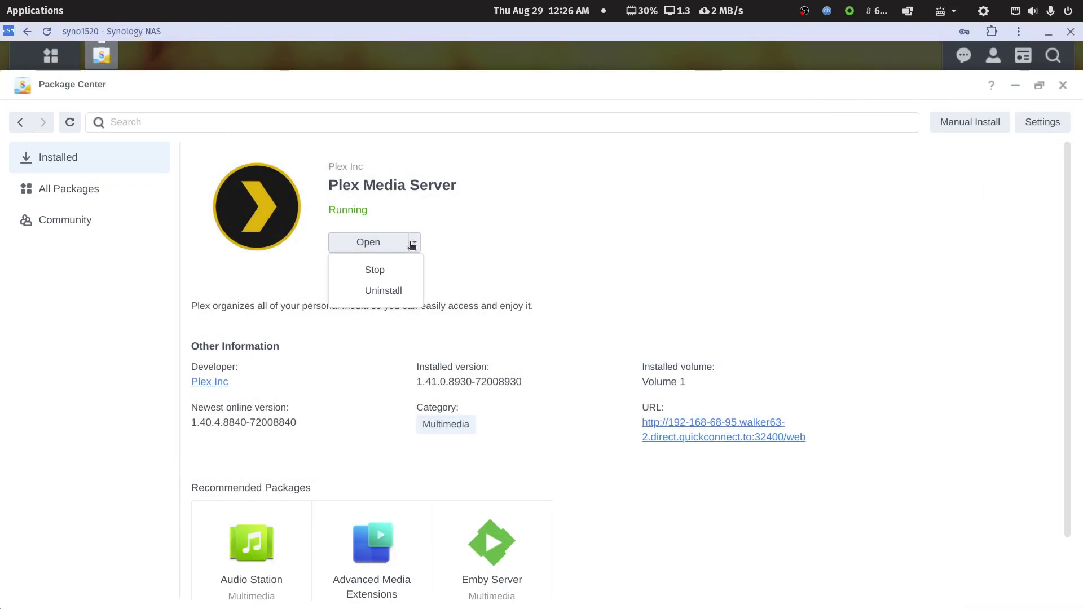
pyautogui.click(376, 270)
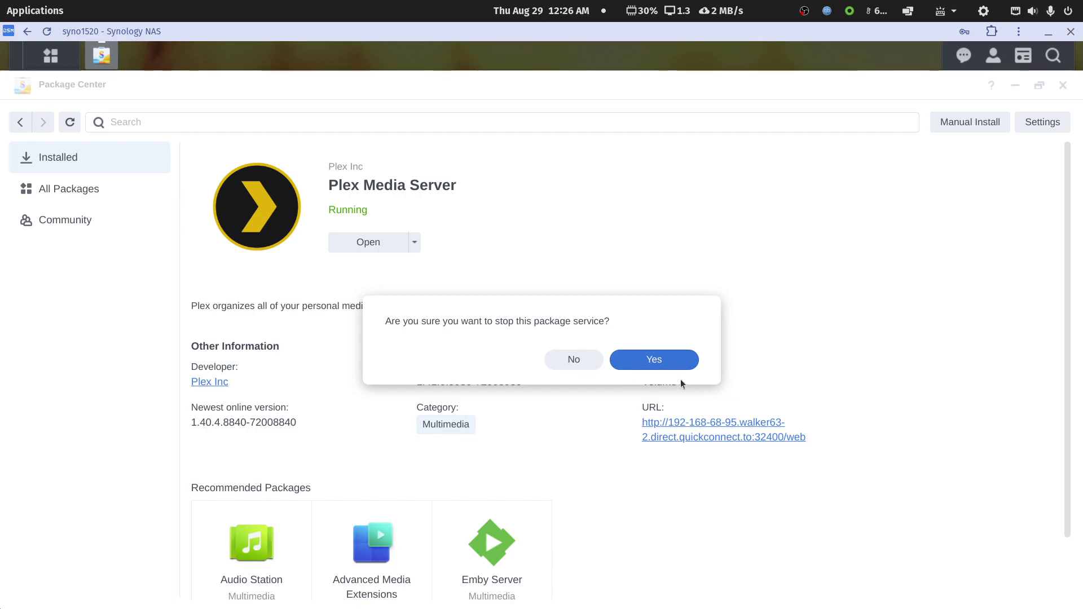
pyautogui.click(677, 357)
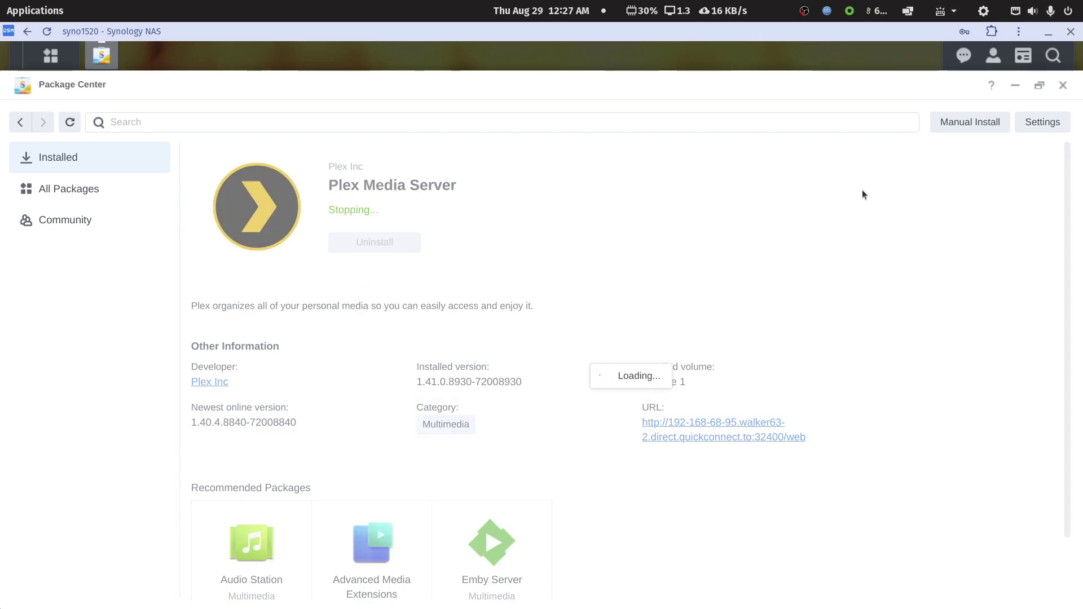
pyautogui.click(1063, 86)
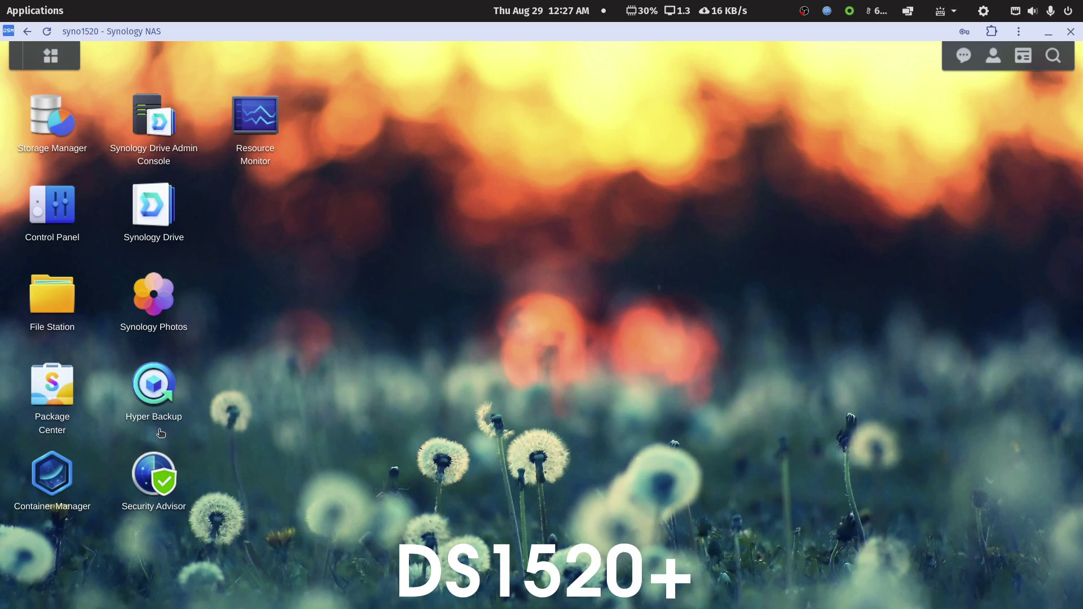
pyautogui.click(61, 472)
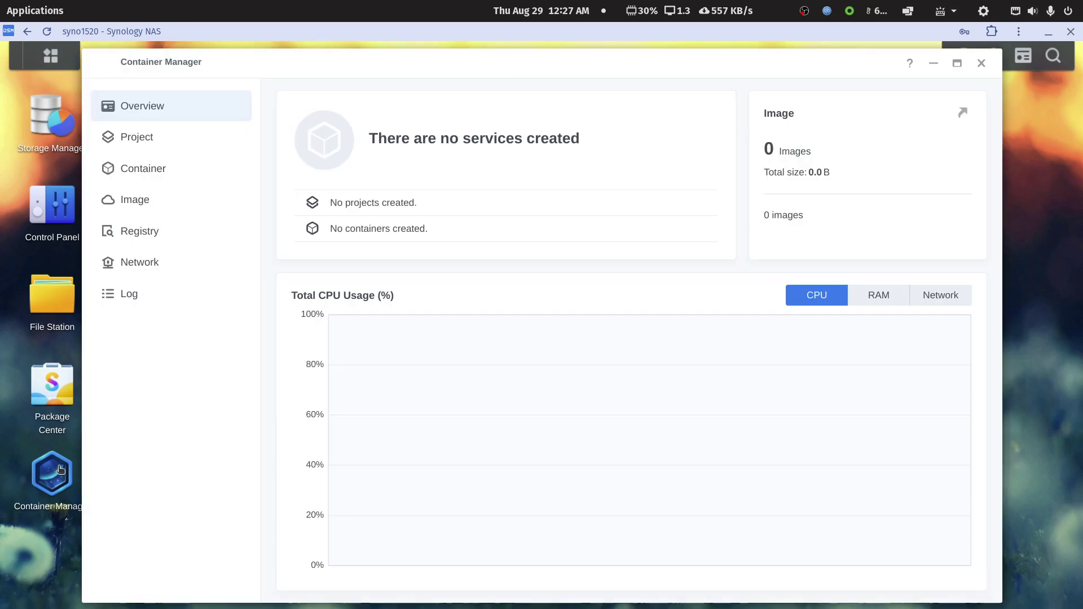
# Start the plexpd container and return to the container list.
pyautogui.click(144, 165)
pyautogui.scroll(-1, 406, 514)
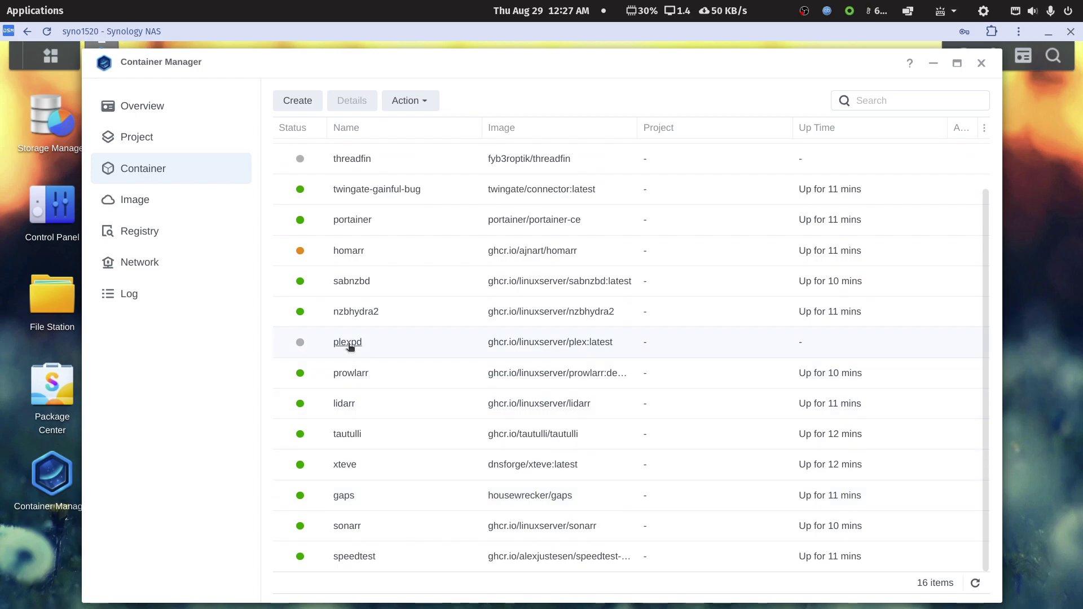
pyautogui.click(348, 343)
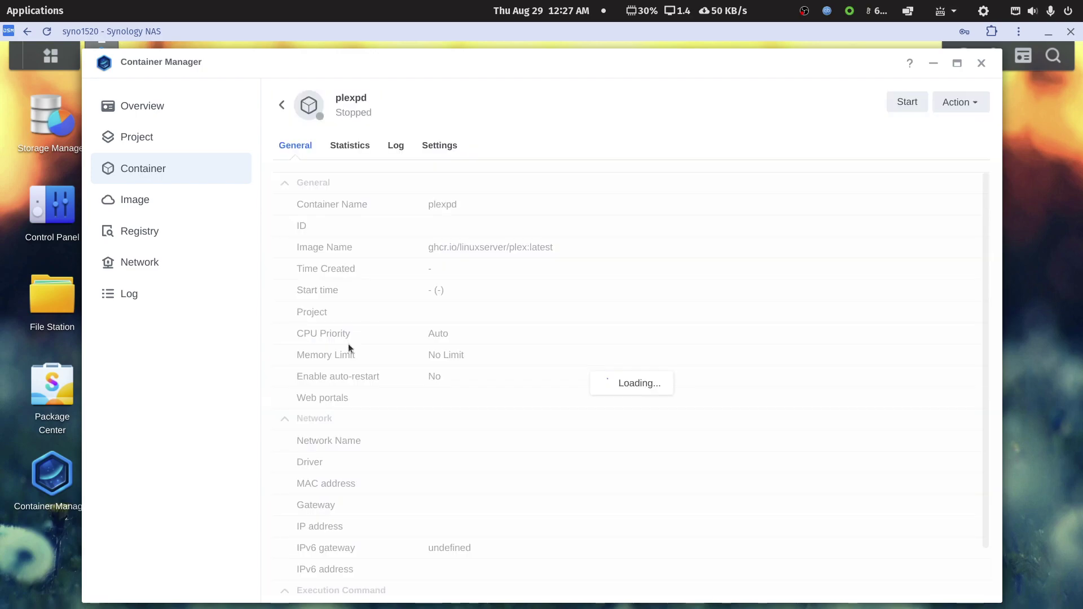
pyautogui.click(901, 105)
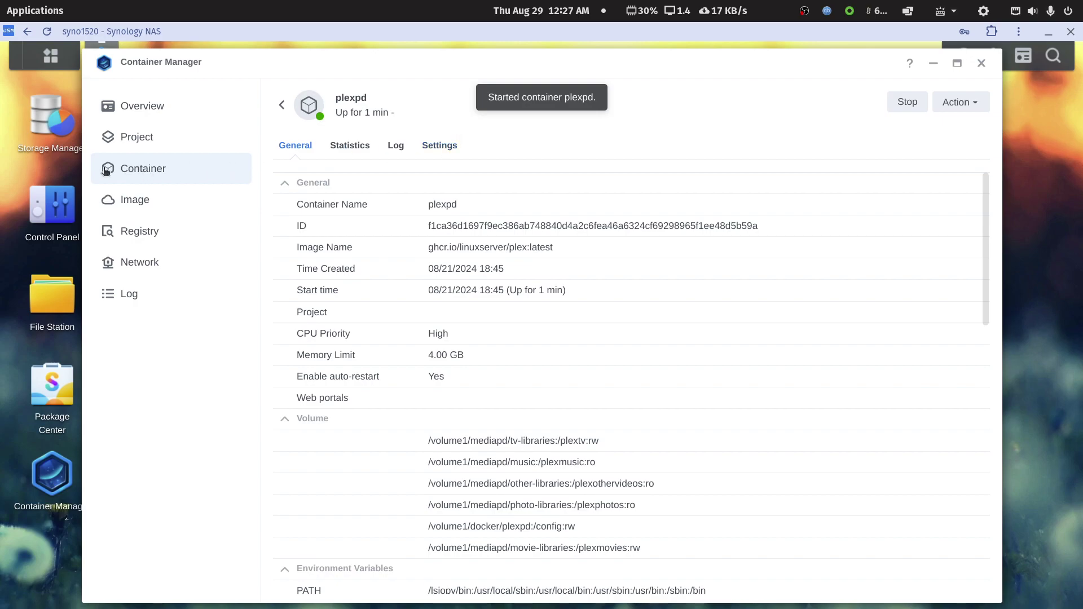
pyautogui.click(131, 170)
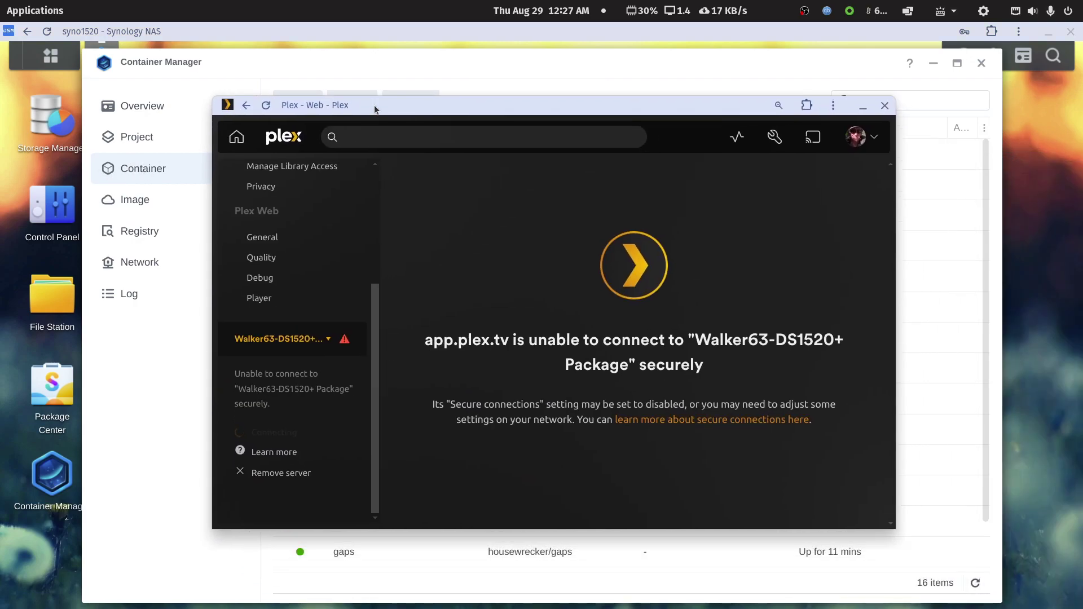
# Maximize and reload the Plex Web window to bring up the server list.
pyautogui.doubleClick(374, 105)
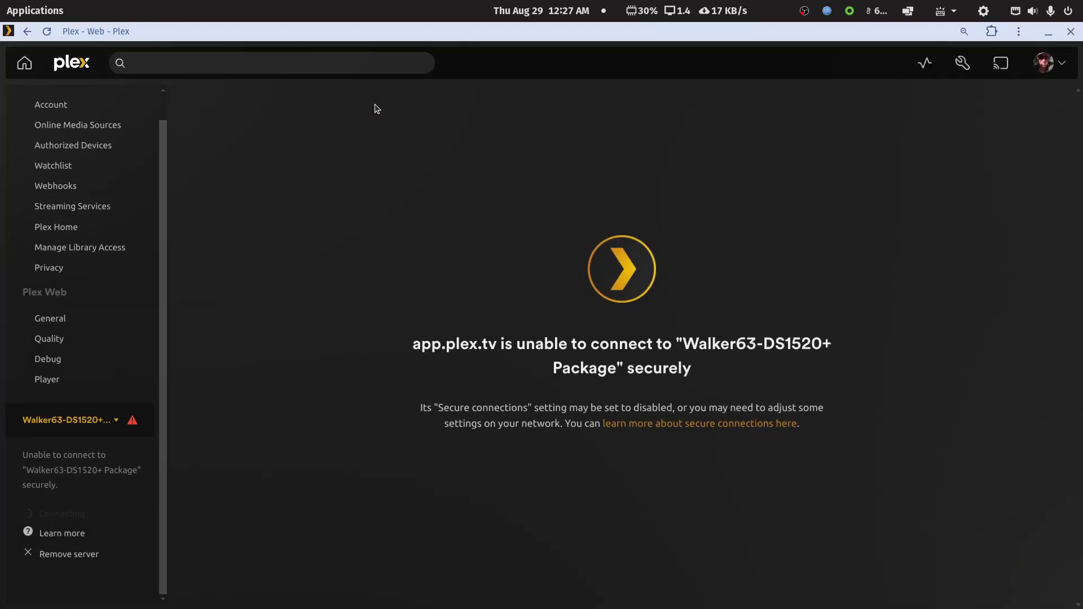
pyautogui.click(47, 32)
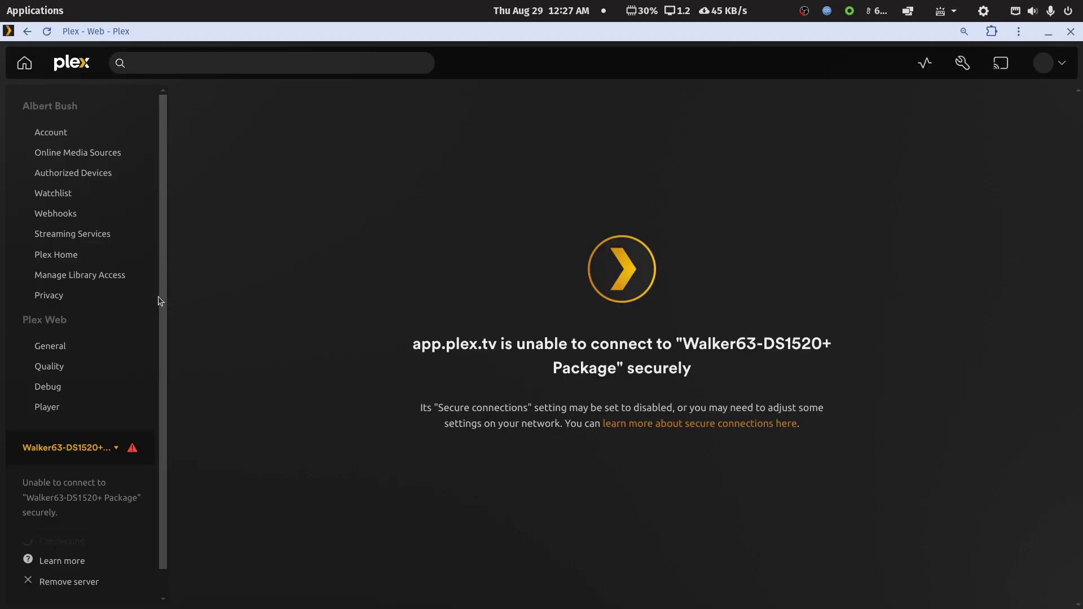
pyautogui.click(100, 449)
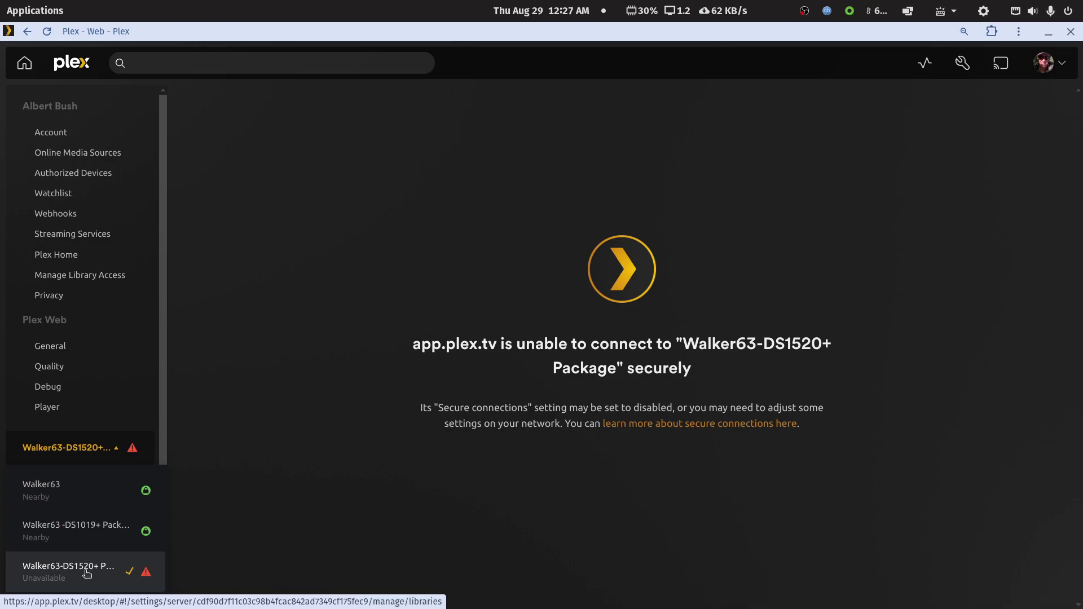
pyautogui.click(47, 31)
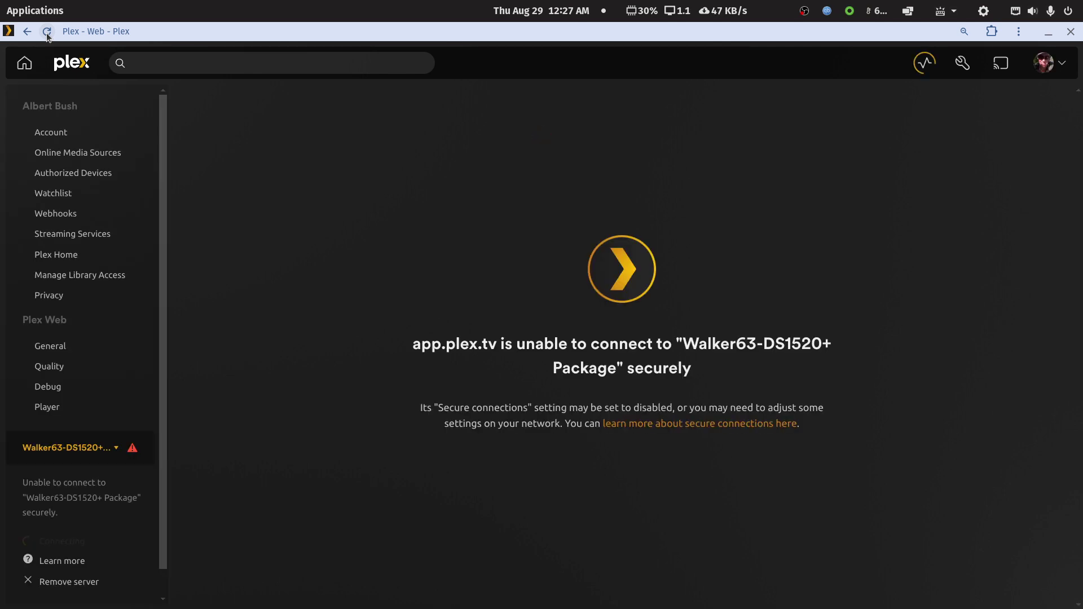
pyautogui.click(60, 451)
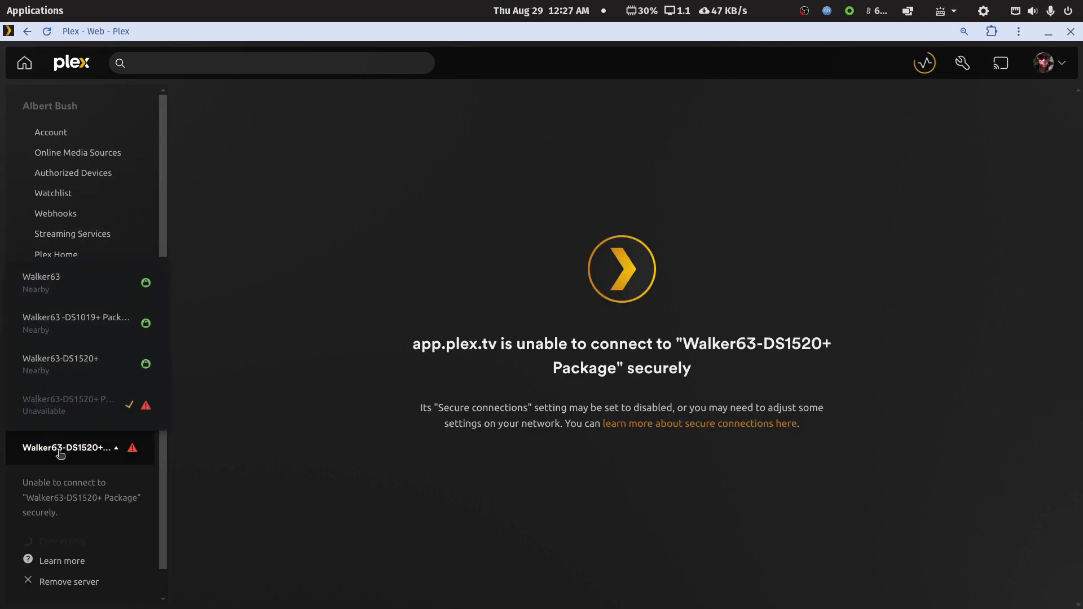
# Check Walker63-DS1520+ for updates, confirming version 1.40.5.8921 is up to date.
pyautogui.click(72, 363)
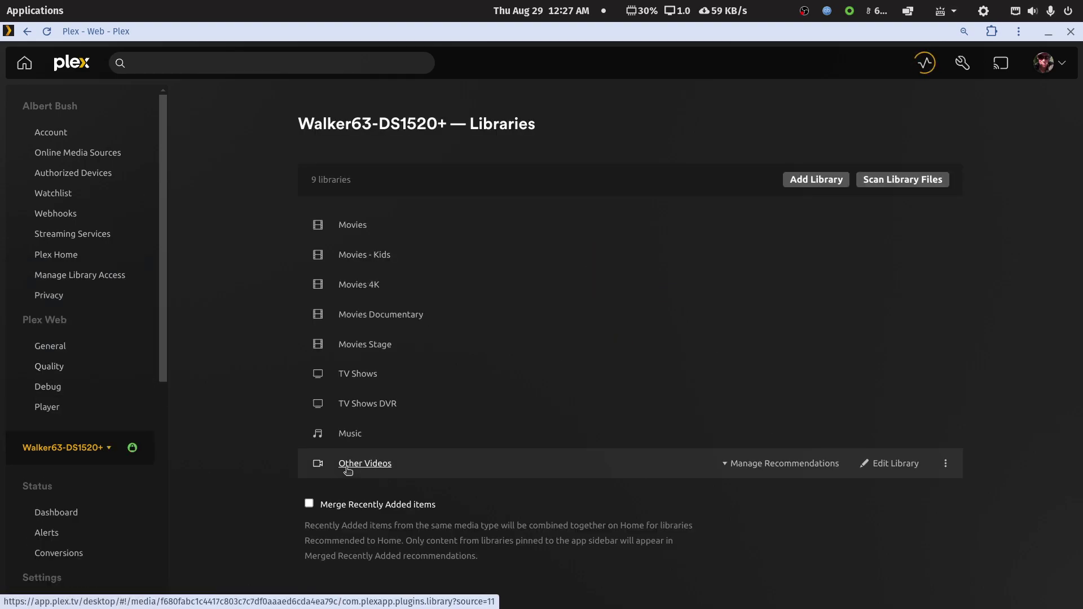
pyautogui.scroll(-3, 83, 456)
pyautogui.click(79, 450)
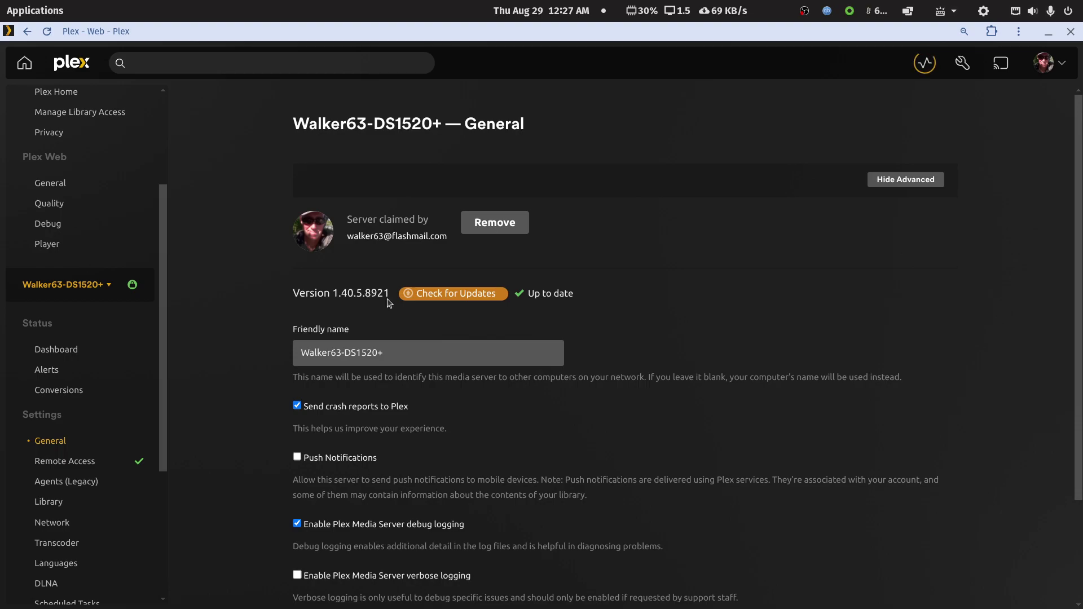
pyautogui.click(450, 300)
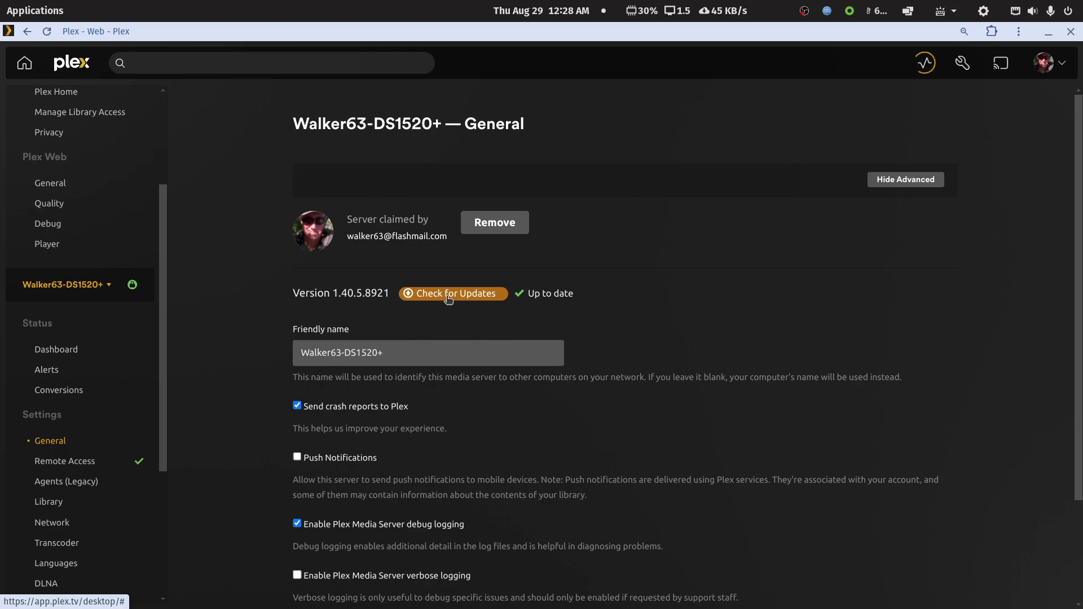
# Switch to the Walker63 server and check for updates, showing version 1.40.5.8921.
pyautogui.click(94, 289)
pyautogui.click(58, 322)
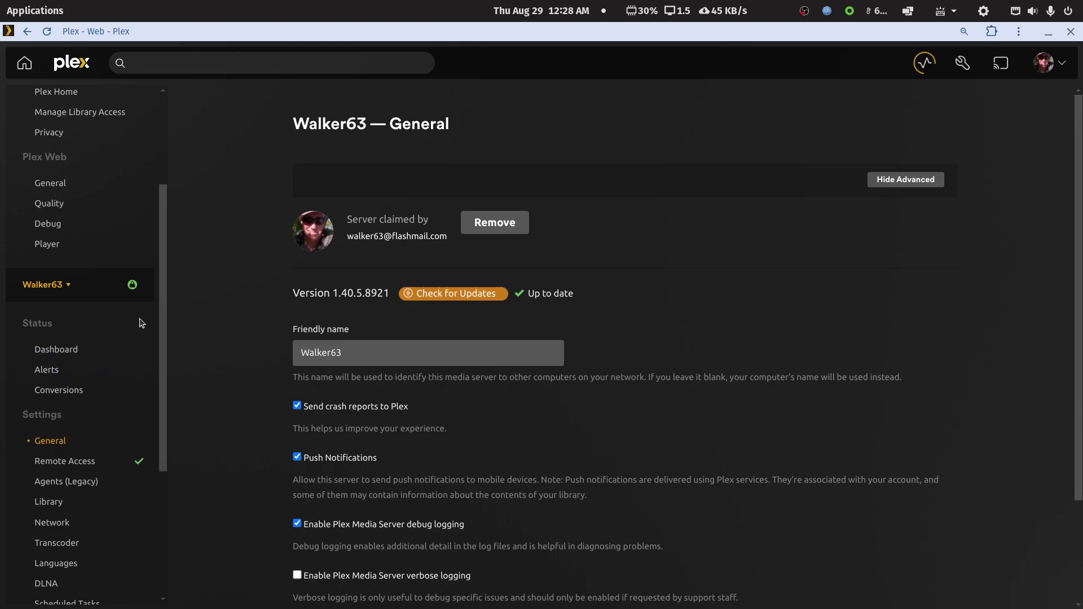
pyautogui.click(429, 299)
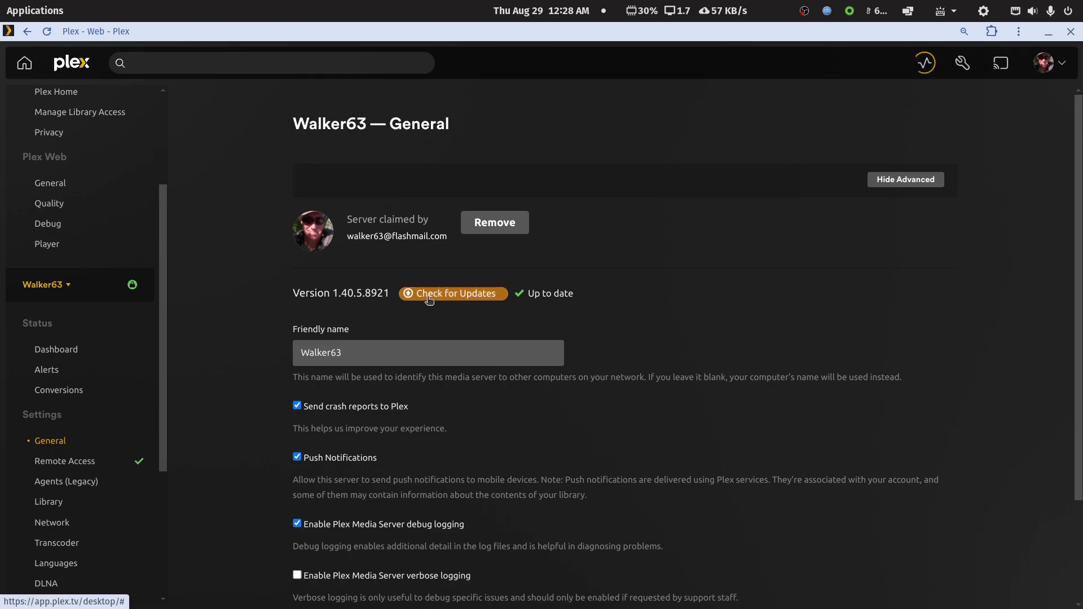
pyautogui.click(429, 300)
# View the Walker63 -DS1019+ Package server at 1.41.0.8930, then shrink and move the Plex window.
pyautogui.click(50, 286)
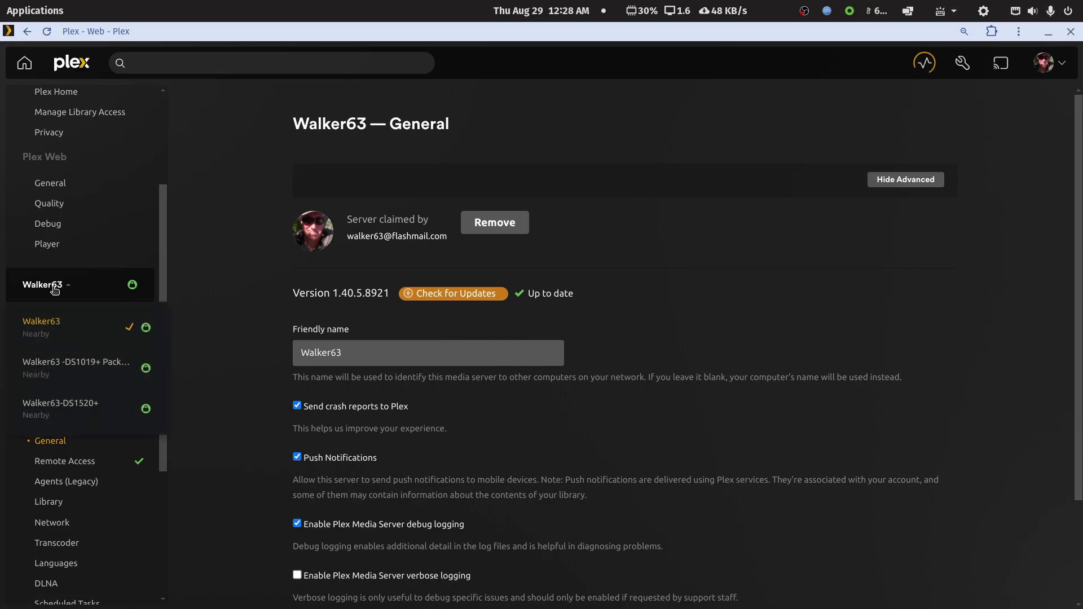
pyautogui.click(83, 362)
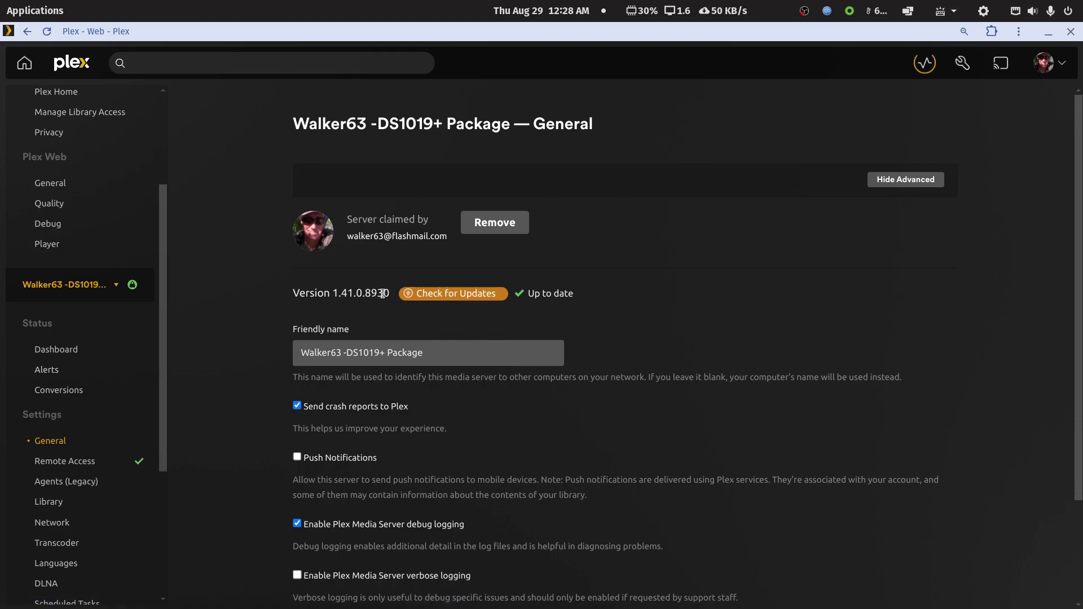
pyautogui.doubleClick(894, 29)
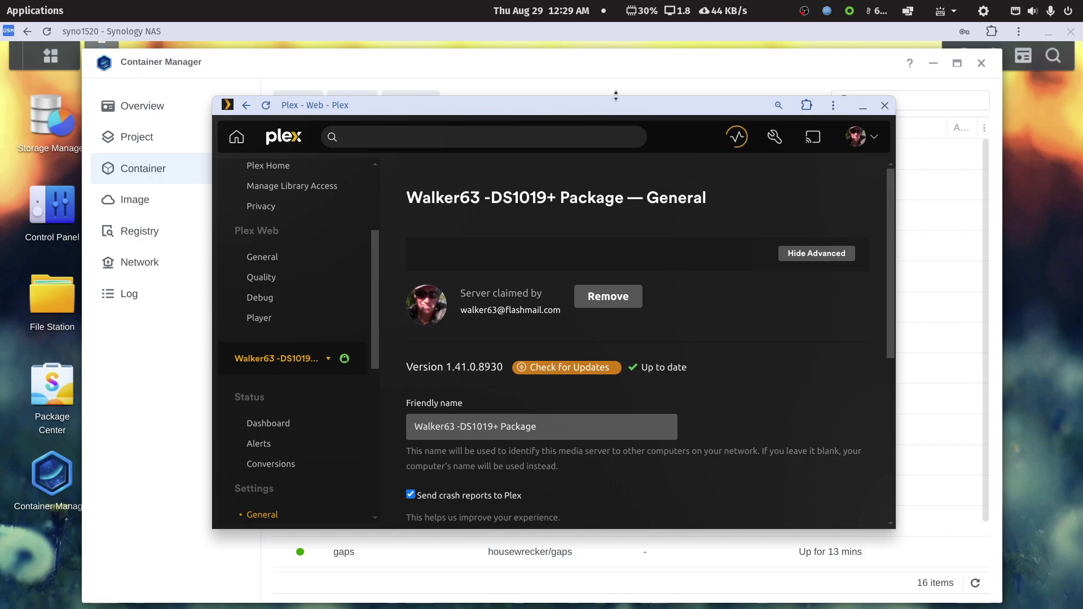
pyautogui.moveTo(597, 105); pyautogui.dragTo(630, 118)
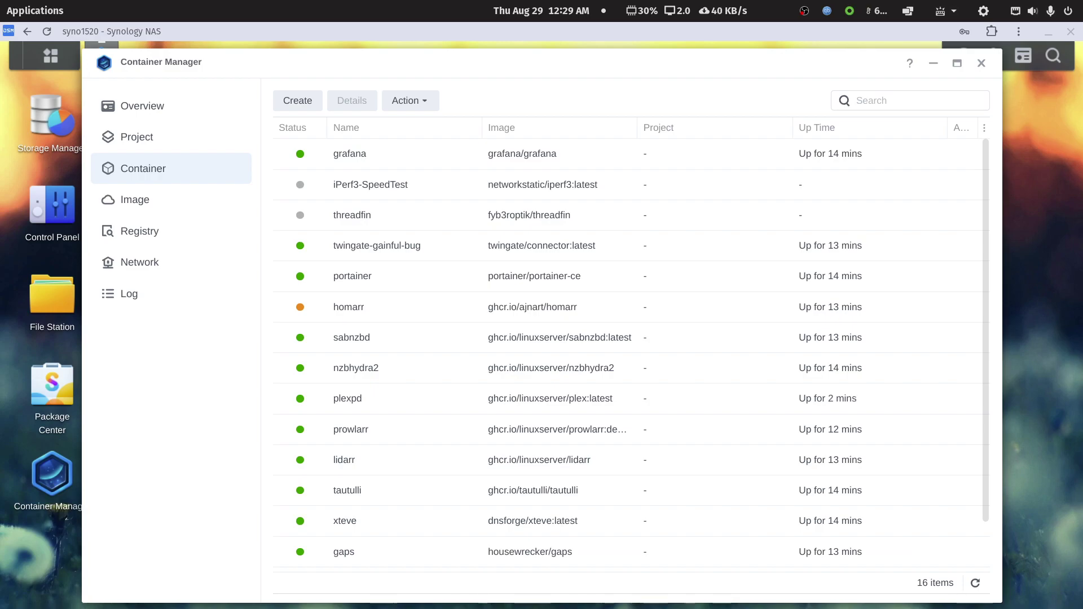